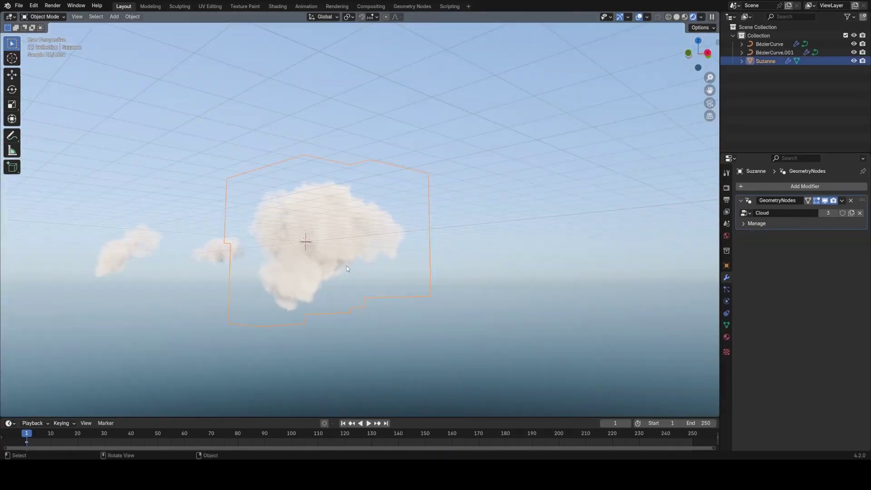
Duplicate the Suzanne cloud, rotate and move the copy so it merges with the original, and save the file.
{"action": "key", "text": "shift+d"}
{"action": "left_click", "coordinate": [479, 274]}
{"action": "key", "text": "r"}
{"action": "left_click", "coordinate": [481, 240]}
{"action": "key", "text": "g"}
{"action": "left_click", "coordinate": [494, 216]}
{"action": "left_click", "coordinate": [460, 242]}
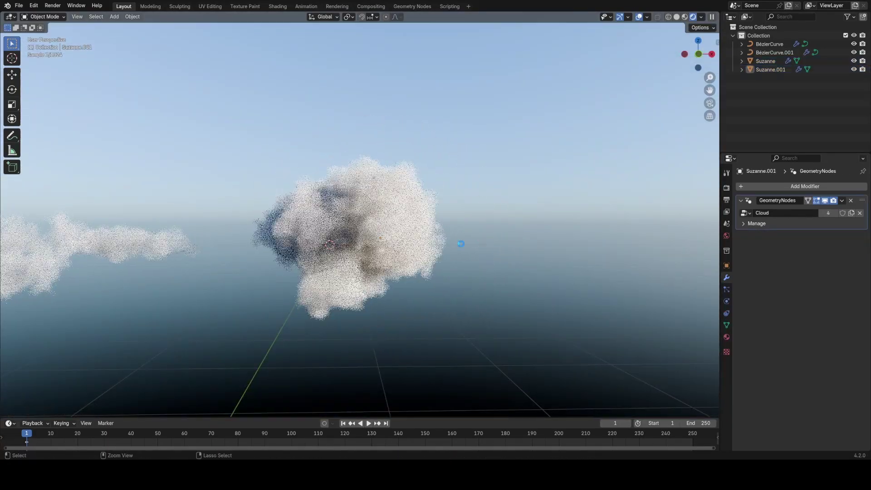
{"action": "key", "text": "ctrl+s"}
Add a sphere mesh above the Suzanne clouds and give it a Geometry Nodes modifier using the Cloud node group.
{"action": "key", "text": "shift+a"}
{"action": "mouse_move", "coordinate": [439, 218]}
{"action": "left_click", "coordinate": [479, 244]}
{"action": "key", "text": "g"}
{"action": "left_click", "coordinate": [481, 172]}
{"action": "left_click", "coordinate": [748, 187]}
{"action": "left_click", "coordinate": [749, 195]}
{"action": "left_click", "coordinate": [746, 213]}
{"action": "left_click", "coordinate": [755, 225]}
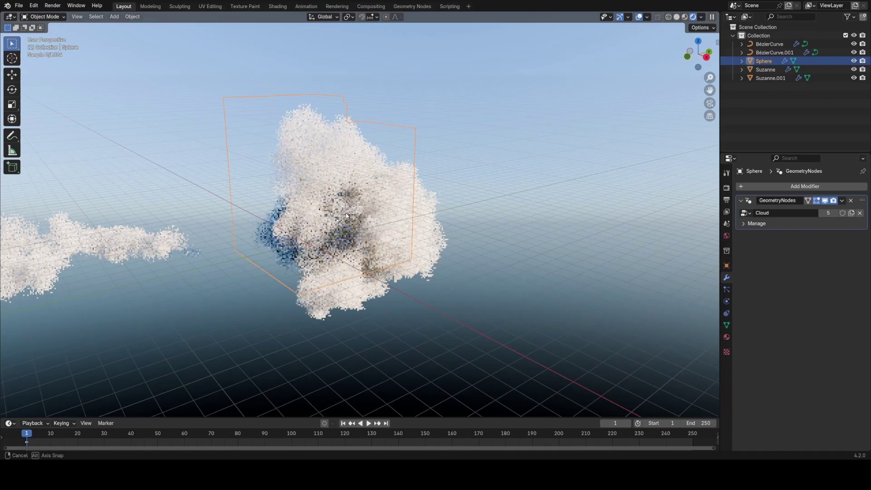
Move the sphere cloud so it sits on the upper part of the merged Suzanne clouds.
{"action": "middle_click_drag", "start_coordinate": [421, 213], "coordinate": [405, 221]}
{"action": "key", "text": "g"}
{"action": "left_click", "coordinate": [421, 209]}
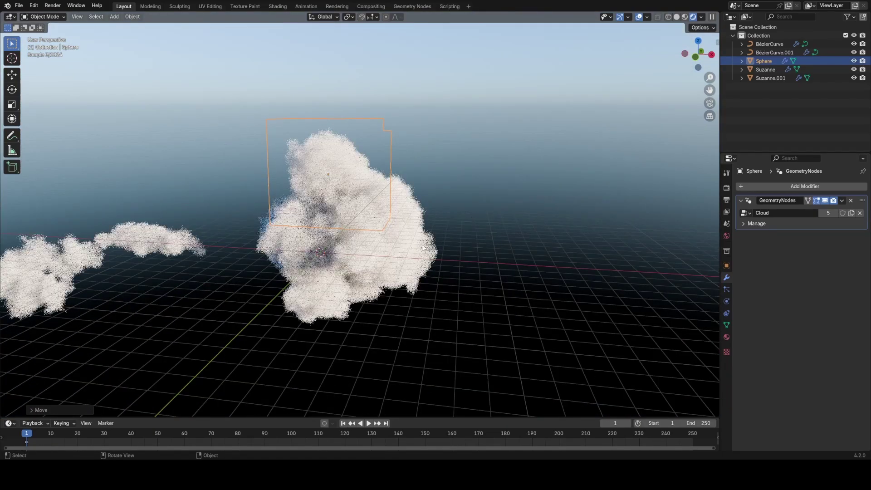
{"action": "left_click", "coordinate": [472, 220]}
Expand the Volumes section of the render settings and save the file.
{"action": "left_click", "coordinate": [727, 189]}
{"action": "scroll", "coordinate": [798, 295], "scroll_direction": "down", "scroll_amount": 3}
{"action": "left_click", "coordinate": [754, 344]}
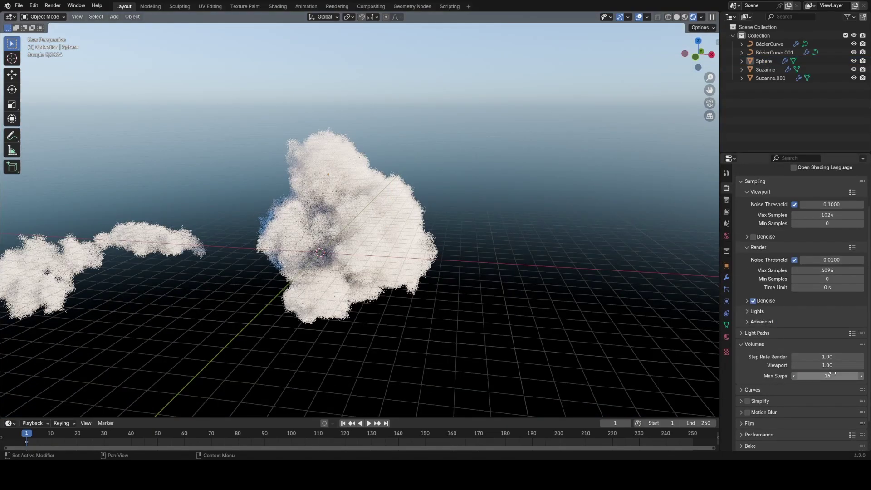
{"action": "middle_click_drag", "start_coordinate": [421, 318], "coordinate": [421, 280]}
{"action": "key", "text": "ctrl+s"}
{"action": "left_click", "coordinate": [410, 267]}
{"action": "left_click", "coordinate": [399, 254]}
{"action": "key", "text": "g"}
{"action": "right_click", "coordinate": [363, 236]}
{"action": "left_click", "coordinate": [346, 143]}
{"action": "left_click", "coordinate": [523, 198]}
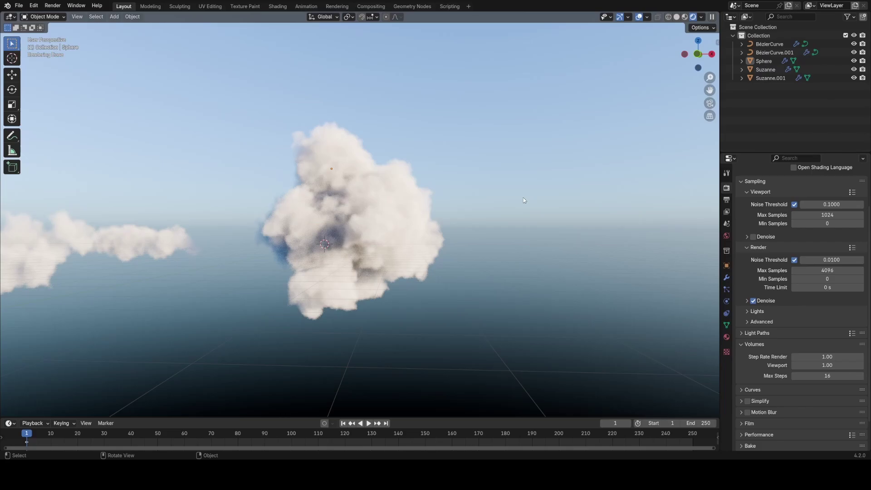
Set the Volume light bounces to 1 in the Light Paths render settings and save the file.
{"action": "left_click", "coordinate": [767, 333]}
{"action": "scroll", "coordinate": [812, 354], "scroll_direction": "down", "scroll_amount": 1}
{"action": "left_click", "coordinate": [860, 375]}
{"action": "middle_click_drag", "start_coordinate": [535, 231], "coordinate": [609, 288]}
{"action": "key", "text": "ctrl+s"}
{"action": "left_click", "coordinate": [794, 375]}
{"action": "left_click", "coordinate": [861, 376]}
{"action": "middle_click_drag", "start_coordinate": [544, 283], "coordinate": [508, 276]}
Duplicate the upper sphere cloud, place the copy at the lower side of the cloud group, and rescale it.
{"action": "left_click", "coordinate": [335, 158]}
{"action": "key", "text": "shift+d"}
{"action": "left_click", "coordinate": [281, 290]}
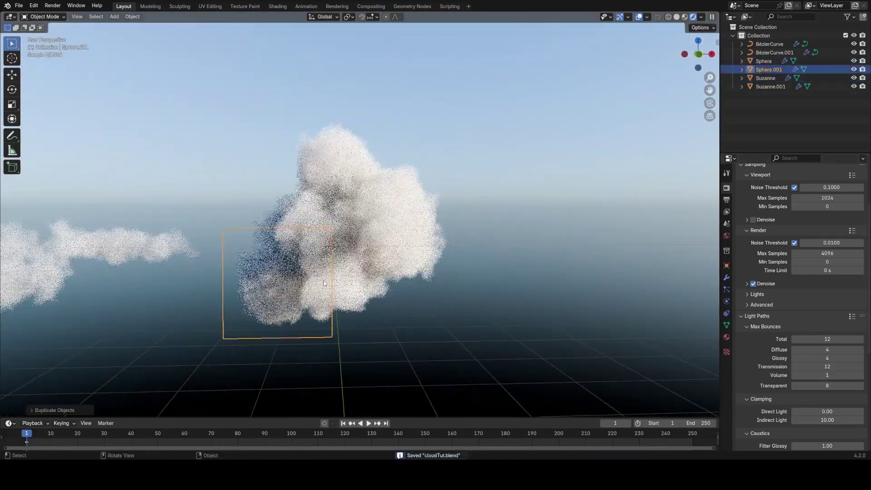
{"action": "key", "text": "g"}
{"action": "left_click", "coordinate": [413, 286]}
{"action": "key", "text": "s"}
{"action": "key", "text": "g"}
{"action": "middle_click_drag", "start_coordinate": [408, 259], "coordinate": [386, 236]}
{"action": "left_click", "coordinate": [408, 272]}
Rotate and scale the original Suzanne cloud to vary the shape of the cloud group.
{"action": "left_click", "coordinate": [386, 217]}
{"action": "key", "text": "r"}
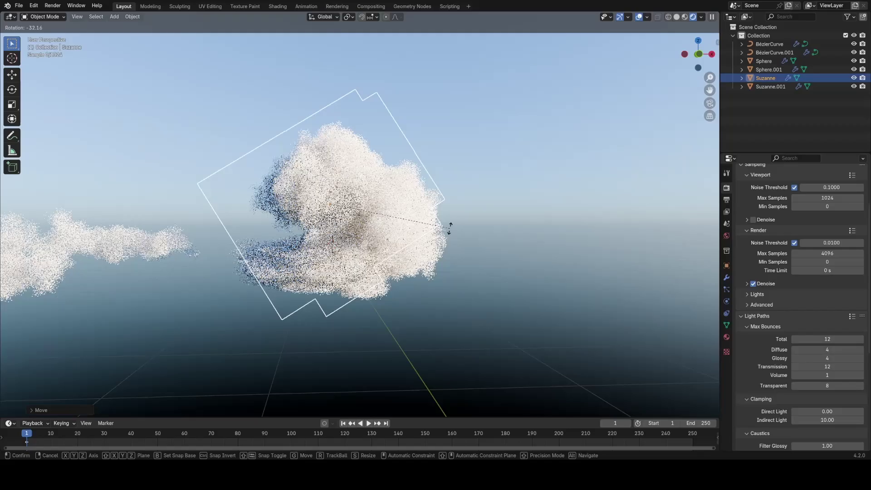
{"action": "left_click", "coordinate": [294, 282]}
{"action": "key", "text": "s"}
{"action": "middle_click_drag", "start_coordinate": [362, 272], "coordinate": [408, 290]}
{"action": "left_click", "coordinate": [473, 328]}
Reposition individual cloud pieces to refine the outline of the cloud group.
{"action": "left_click", "coordinate": [408, 217]}
{"action": "key", "text": "g"}
{"action": "left_click", "coordinate": [290, 263]}
{"action": "left_click", "coordinate": [408, 276]}
{"action": "left_click", "coordinate": [233, 275]}
{"action": "key", "text": "g"}
{"action": "left_click", "coordinate": [416, 328]}
{"action": "left_click", "coordinate": [433, 319]}
Save the file and add another duplicate of the upper sphere cloud, moved within the cloud group.
{"action": "left_click", "coordinate": [354, 139]}
{"action": "key", "text": "ctrl+s"}
{"action": "key", "text": "shift+d"}
{"action": "key", "text": "g"}
{"action": "middle_click_drag", "start_coordinate": [390, 182], "coordinate": [348, 266]}
{"action": "left_click", "coordinate": [399, 218]}
{"action": "left_click", "coordinate": [482, 242]}
Delete both Bézier curve clouds next to the main cloud group.
{"action": "left_click", "coordinate": [181, 227]}
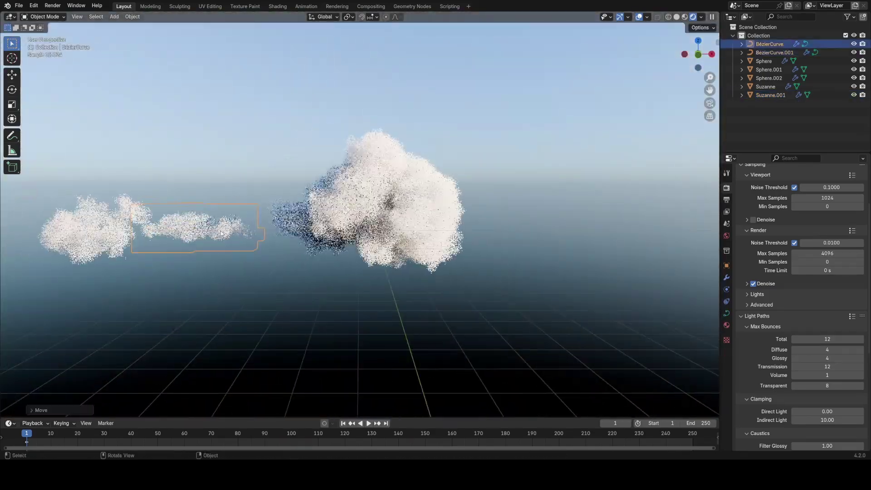
{"action": "left_click", "coordinate": [96, 232], "text": "shift"}
{"action": "key", "text": "Delete"}
{"action": "middle_click_drag", "start_coordinate": [296, 281], "coordinate": [249, 295], "text": "shift"}
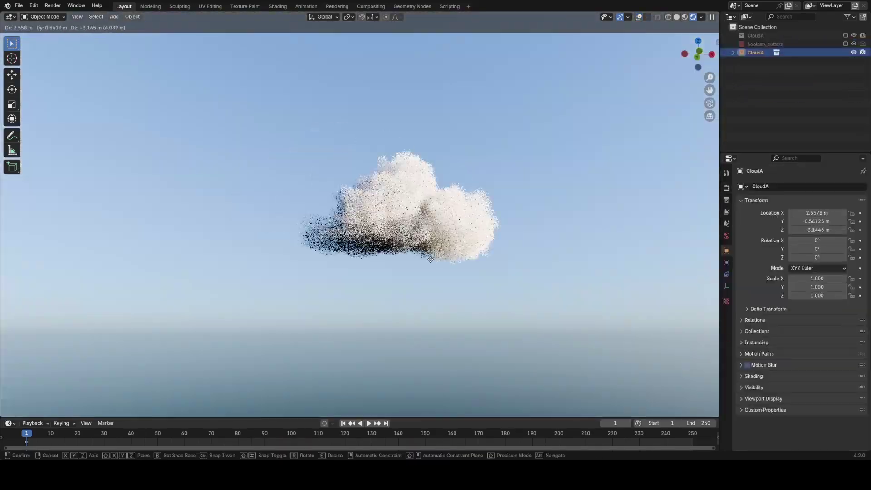
Duplicate the CloudA instance, place the copy at about X -17.4 m beside the original, and rotate it to about 31.8° around Z.
{"action": "key", "text": "shift+d"}
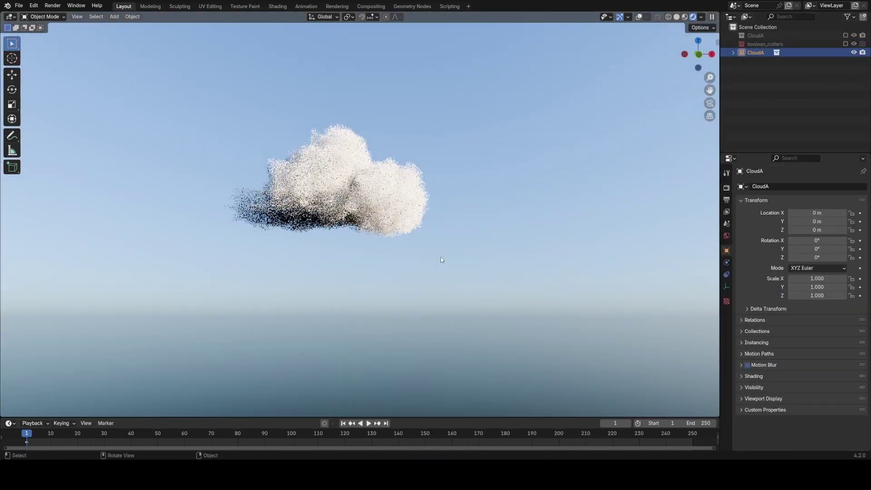
{"action": "left_click", "coordinate": [319, 273]}
{"action": "key", "text": "r"}
{"action": "key", "text": "z"}
{"action": "left_click", "coordinate": [369, 167]}
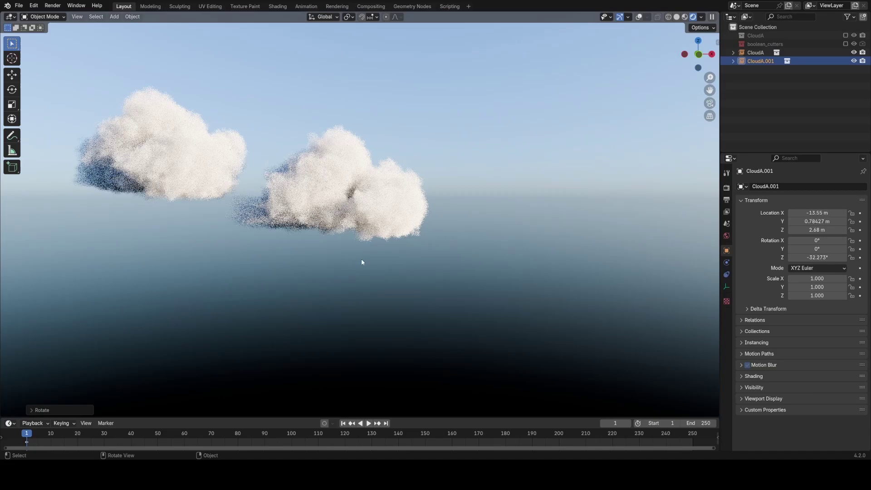
{"action": "key", "text": "r"}
{"action": "key", "text": "z"}
{"action": "left_click", "coordinate": [159, 327]}
{"action": "key", "text": "g"}
{"action": "left_click", "coordinate": [209, 285]}
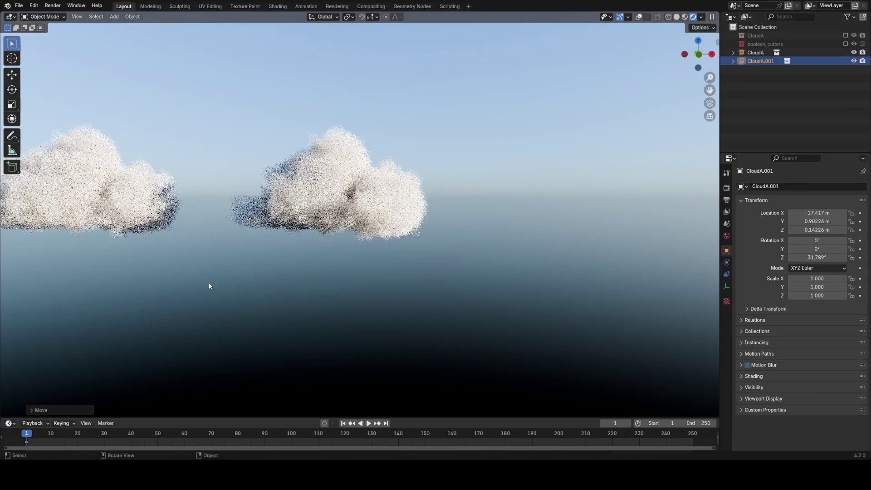
Duplicate the rotated cloud instance, place the copy on the original's other side, and rotate it to about -130.8° around Z.
{"action": "scroll", "coordinate": [309, 289], "scroll_direction": "down", "scroll_amount": 3}
{"action": "key", "text": "shift+d"}
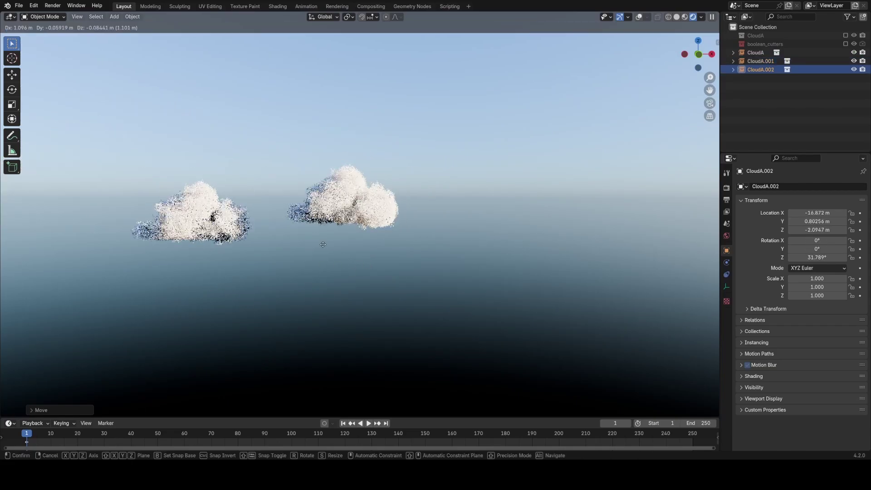
{"action": "left_click", "coordinate": [529, 260]}
{"action": "key", "text": "r"}
{"action": "key", "text": "z"}
{"action": "left_click", "coordinate": [279, 268]}
Move the newest cloud instance farther from the original and rotate it again around Z.
{"action": "key", "text": "g"}
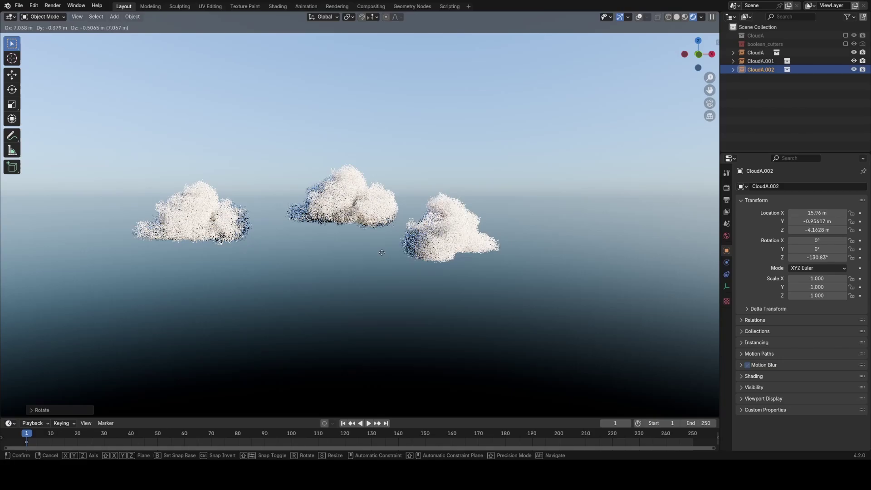
{"action": "left_click", "coordinate": [421, 257]}
{"action": "key", "text": "r"}
{"action": "key", "text": "z"}
{"action": "left_click", "coordinate": [437, 322]}
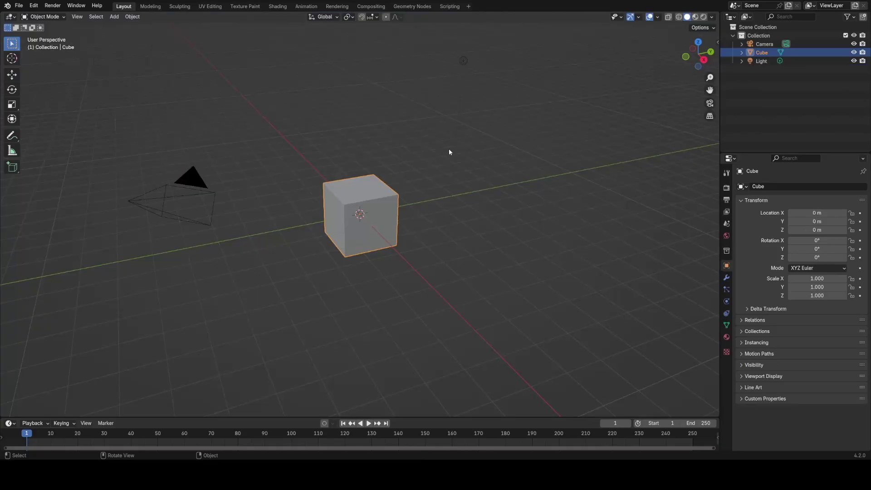
Delete the default camera, cube and light, and add a Monkey mesh.
{"action": "key", "text": "a"}
{"action": "key", "text": "Delete"}
{"action": "key", "text": "shift+a"}
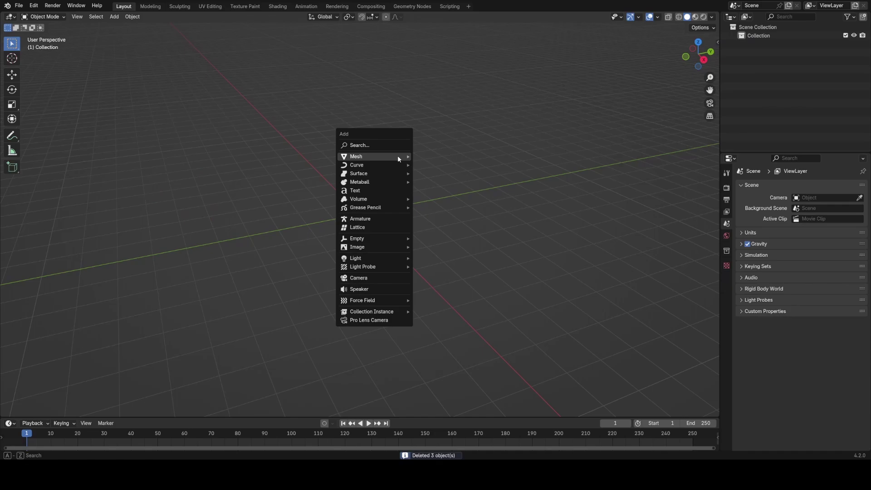
{"action": "mouse_move", "coordinate": [397, 155]}
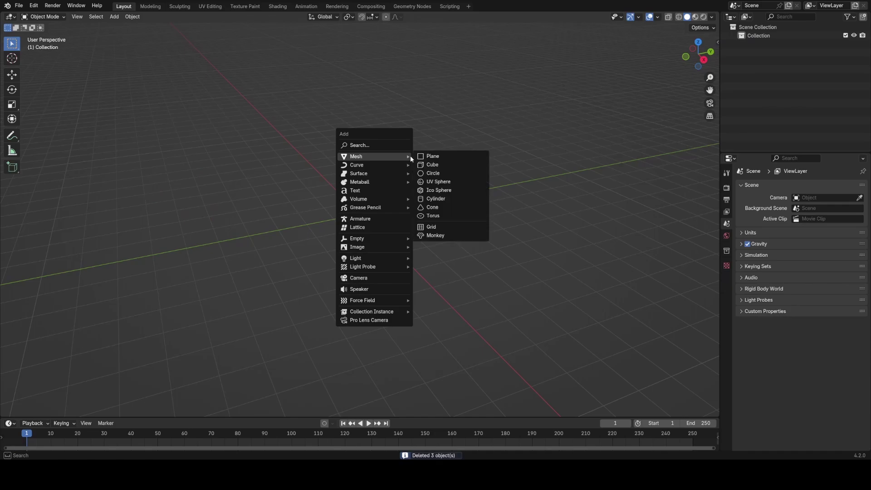
{"action": "left_click", "coordinate": [447, 235]}
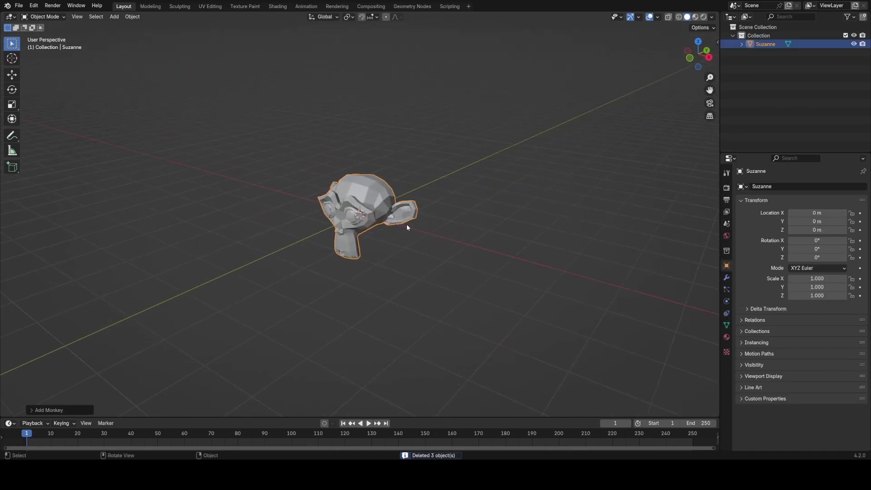
{"action": "scroll", "coordinate": [405, 226], "scroll_direction": "up", "scroll_amount": 3}
{"action": "middle_click_drag", "start_coordinate": [476, 228], "coordinate": [429, 211]}
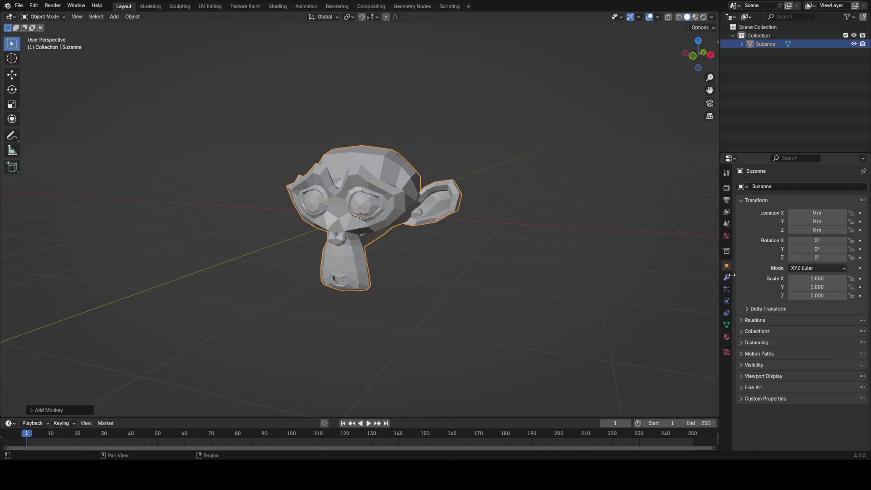
Switch to the Geometry Nodes workspace and create a new geometry node tree for the monkey.
{"action": "left_click", "coordinate": [393, 10]}
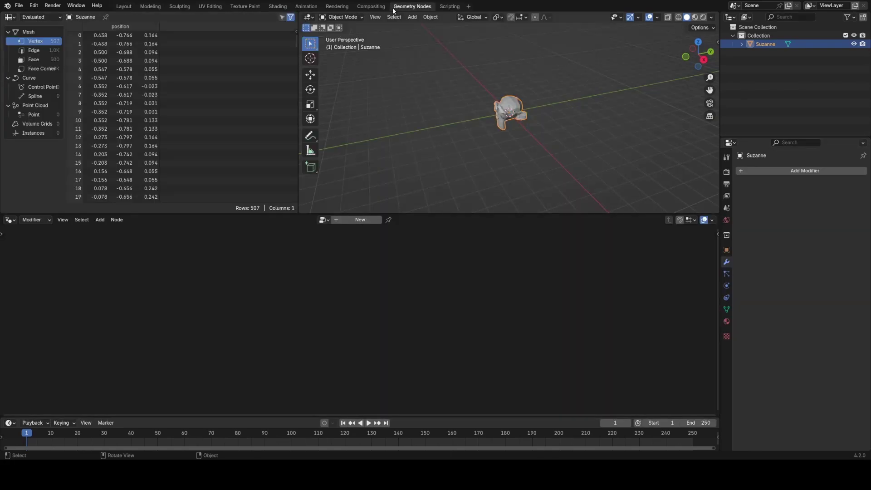
{"action": "left_click", "coordinate": [359, 220]}
{"action": "scroll", "coordinate": [380, 327], "scroll_direction": "down", "scroll_amount": 2}
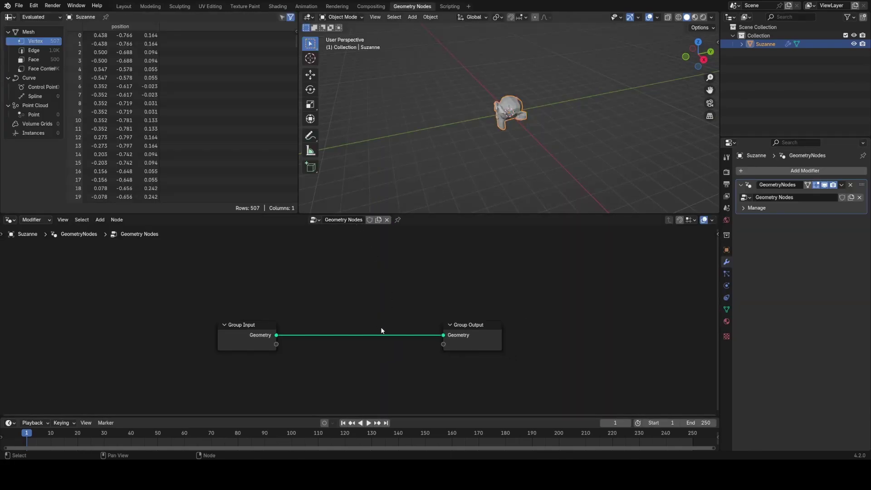
{"action": "scroll", "coordinate": [558, 112], "scroll_direction": "up", "scroll_amount": 5}
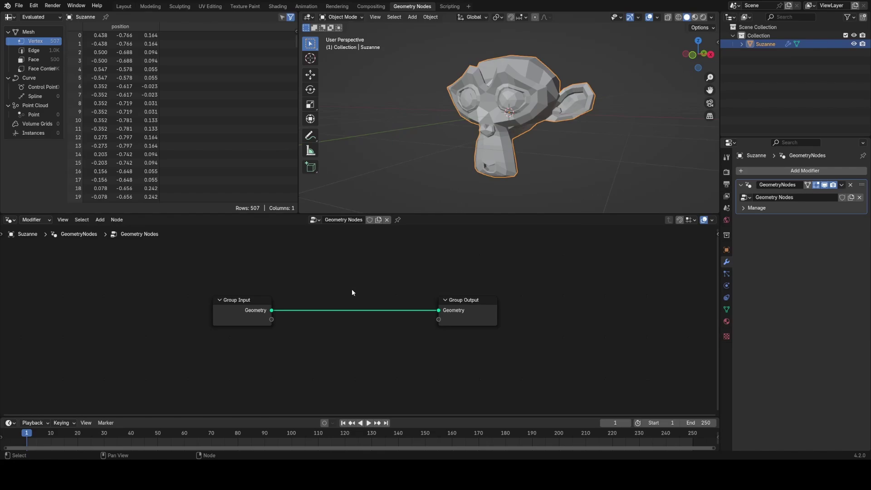
Spread the Group Input and Group Output nodes apart by scaling their layout about 2.3 times along X.
{"action": "key", "text": "a"}
{"action": "key", "text": "s"}
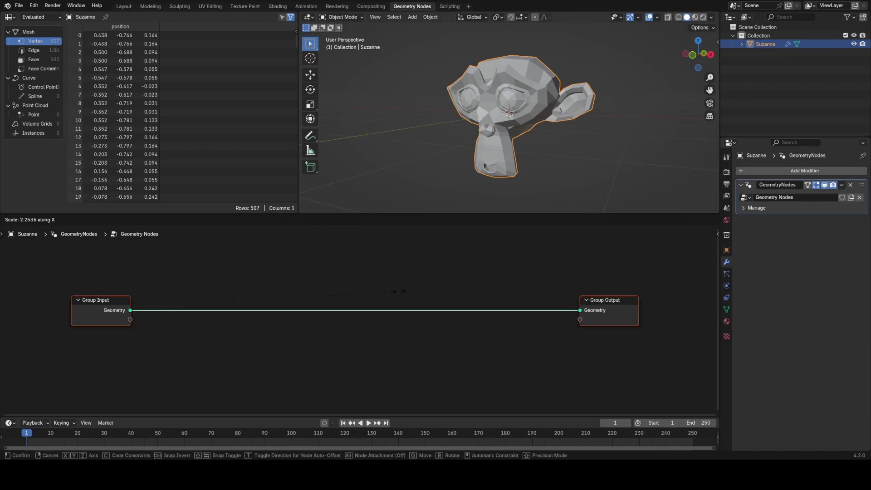
{"action": "left_click", "coordinate": [403, 294]}
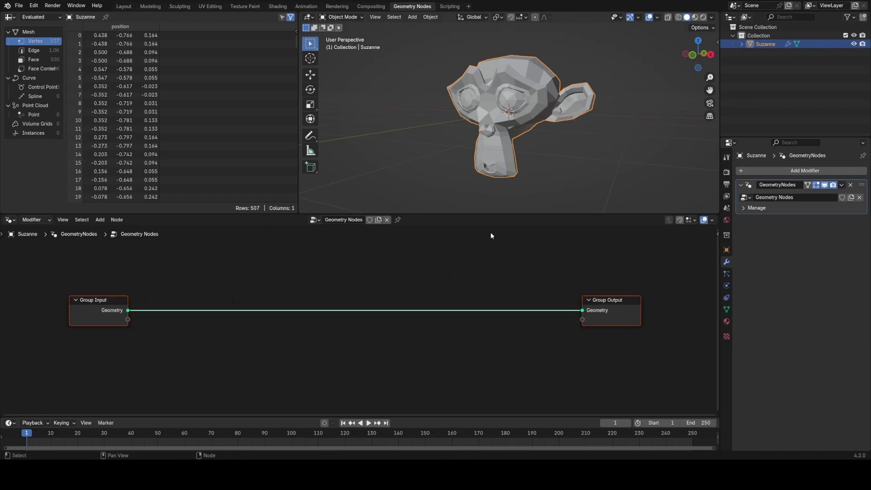
{"action": "middle_click_drag", "start_coordinate": [548, 159], "coordinate": [539, 162]}
{"action": "left_click", "coordinate": [316, 278]}
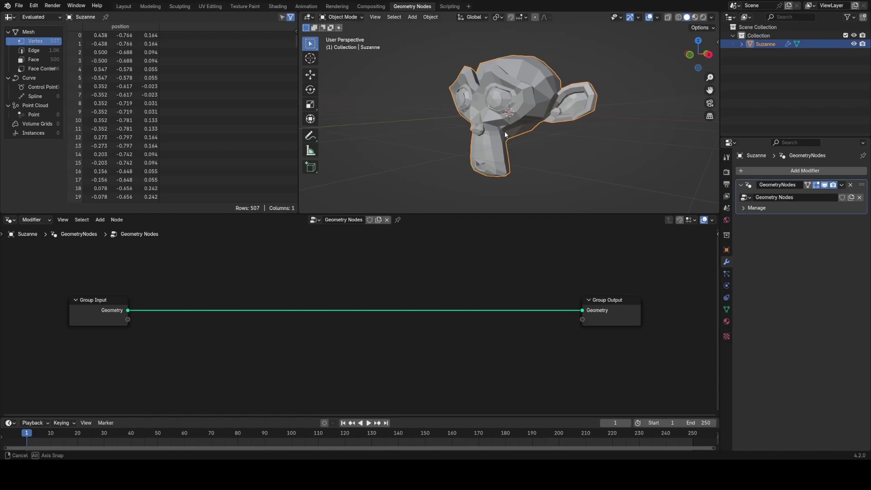
{"action": "middle_click_drag", "start_coordinate": [504, 134], "coordinate": [496, 138]}
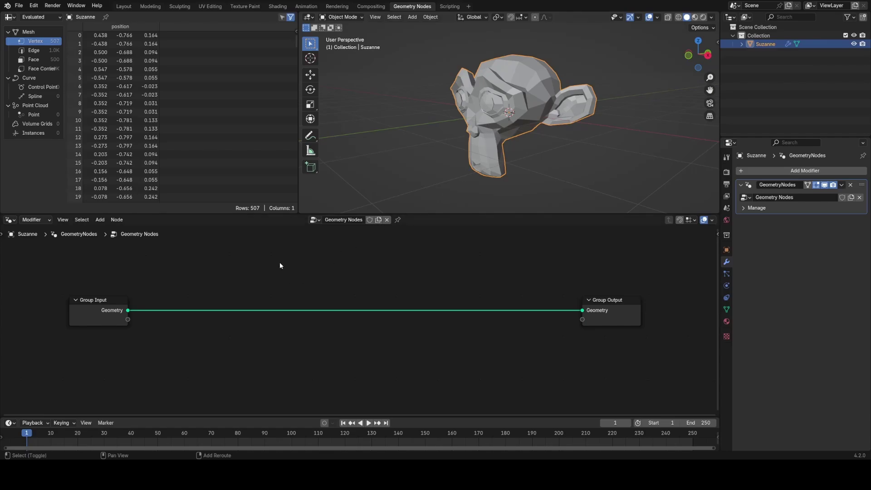
Insert a Distribute Points in Volume node on the link between Group Input and Group Output.
{"action": "key", "text": "shift+a"}
{"action": "left_click", "coordinate": [254, 192]}
{"action": "type", "text": "distri"}
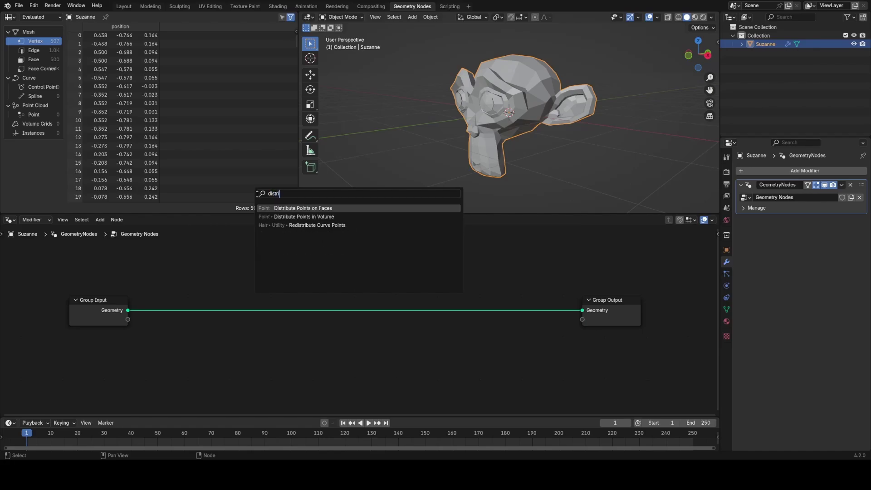
{"action": "key", "text": "Down"}
{"action": "key", "text": "Return"}
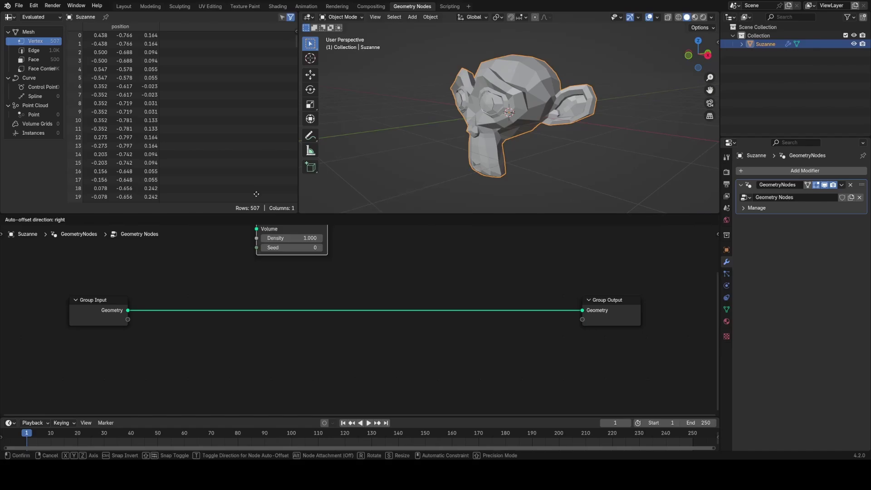
{"action": "left_click", "coordinate": [283, 294]}
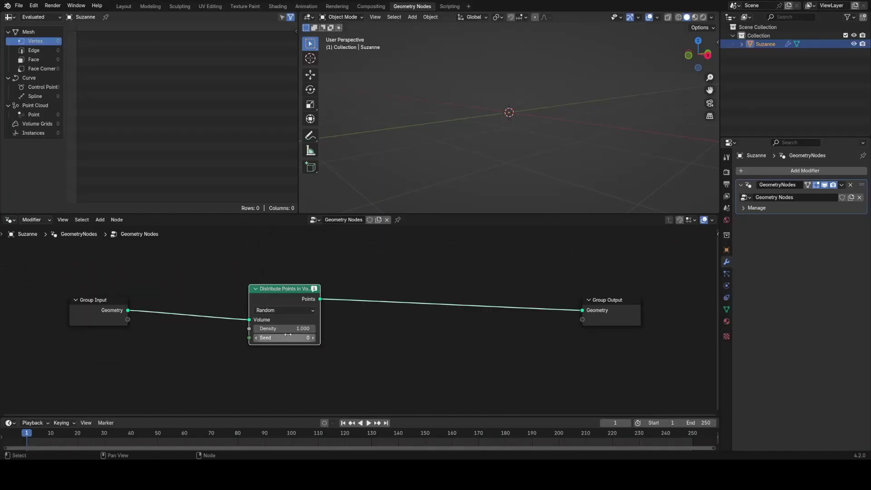
Move Group Input aside and insert a Mesh to Volume node between it and Distribute Points in Volume.
{"action": "middle_click_drag", "start_coordinate": [146, 318], "coordinate": [217, 306]}
{"action": "left_click_drag", "start_coordinate": [174, 305], "coordinate": [108, 300]}
{"action": "key", "text": "shift+a"}
{"action": "type", "text": "s"}
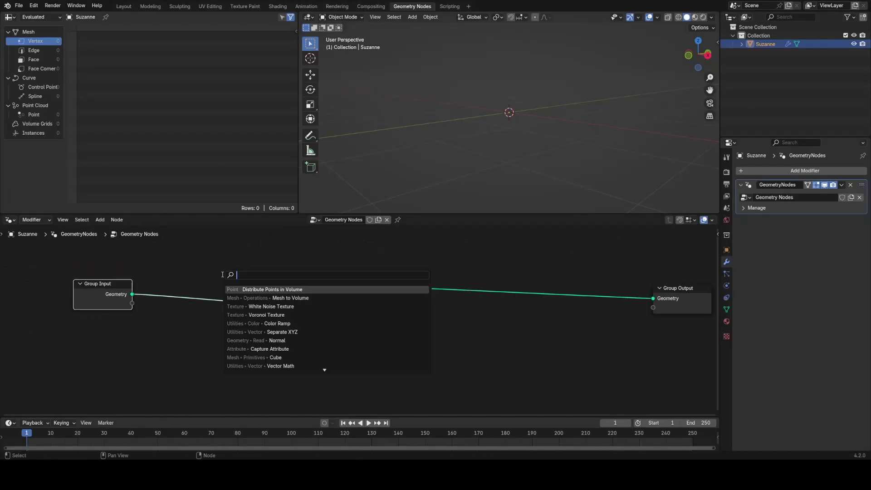
{"action": "type", "text": "mesh to"}
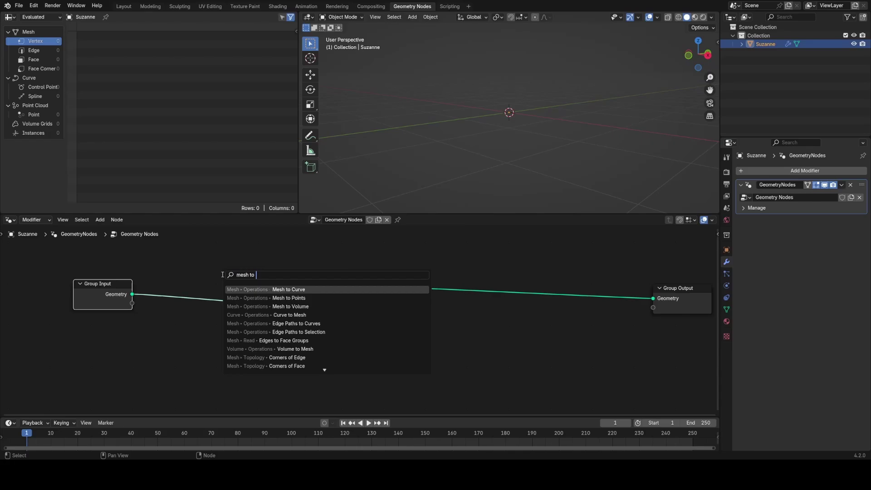
{"action": "key", "text": "Down"}
{"action": "key", "text": "Down"}
{"action": "key", "text": "Return"}
{"action": "left_click", "coordinate": [222, 277]}
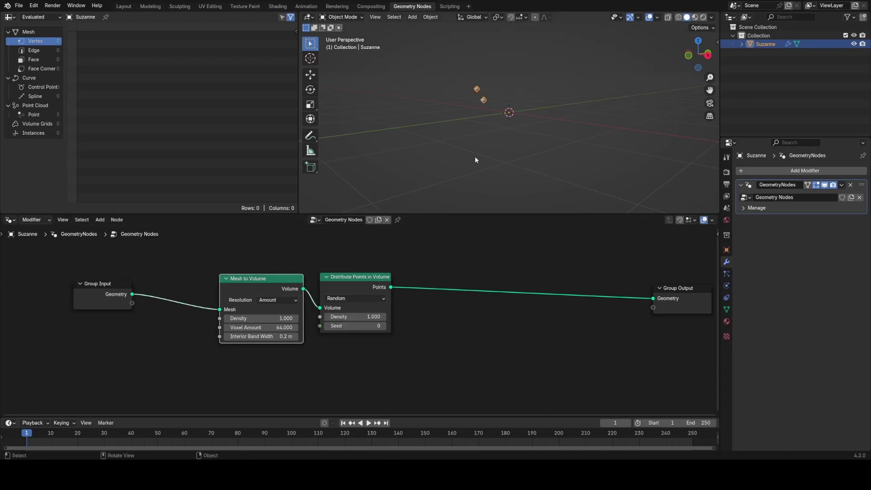
Connect the Mesh to Volume node's Volume output directly to the Group Output geometry to preview the volume.
{"action": "scroll", "coordinate": [491, 156], "scroll_direction": "up", "scroll_amount": 1}
{"action": "middle_click_drag", "start_coordinate": [440, 291], "coordinate": [382, 306]}
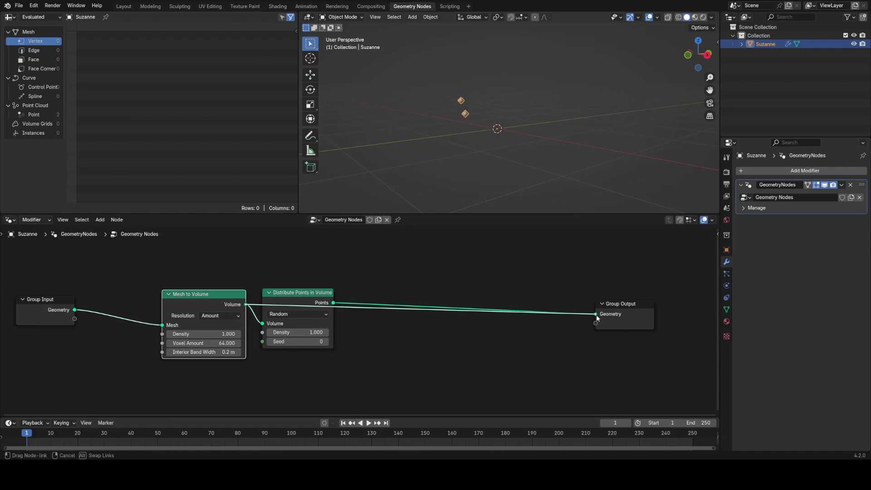
{"action": "left_click_drag", "start_coordinate": [596, 318], "coordinate": [595, 314]}
{"action": "middle_click_drag", "start_coordinate": [501, 185], "coordinate": [506, 127]}
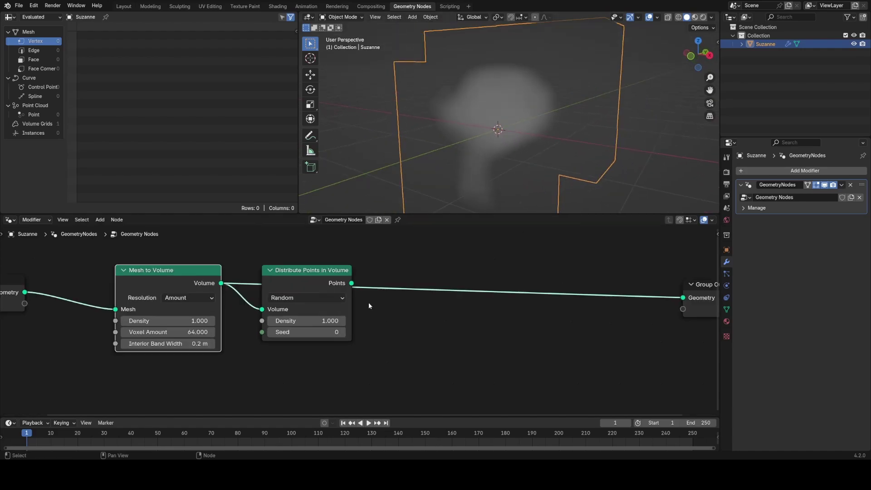
{"action": "scroll", "coordinate": [481, 117], "scroll_direction": "down", "scroll_amount": 1}
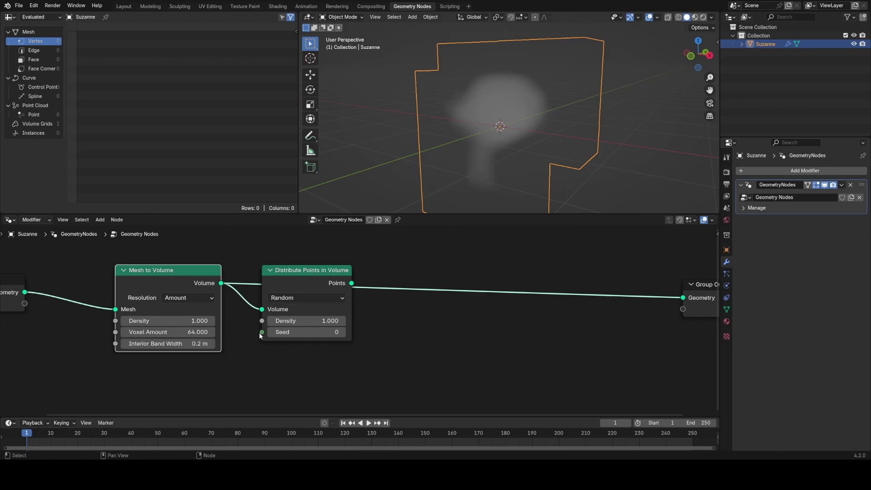
Duplicate the monkey volume along the X axis and scale the copy up to several times its size.
{"action": "scroll", "coordinate": [259, 333], "scroll_direction": "up", "scroll_amount": 1}
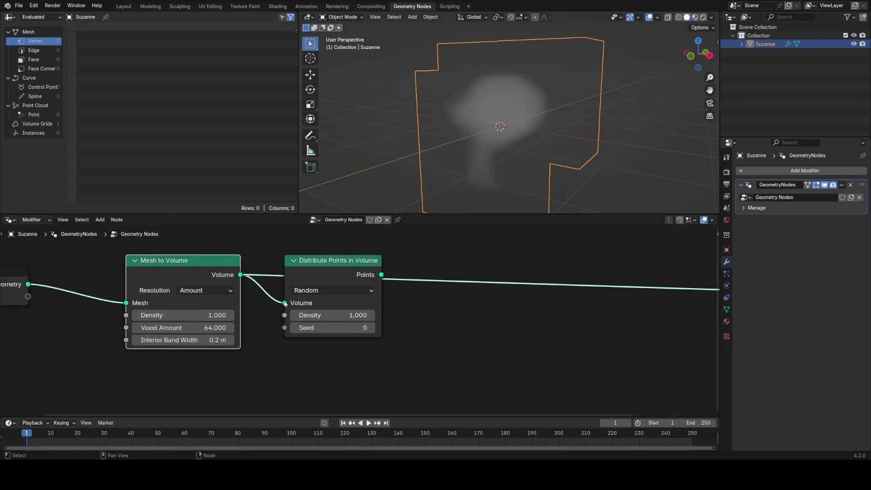
{"action": "scroll", "coordinate": [526, 131], "scroll_direction": "down", "scroll_amount": 3}
{"action": "middle_click_drag", "start_coordinate": [526, 131], "coordinate": [569, 145]}
{"action": "key", "text": "shift+d"}
{"action": "key", "text": "x"}
{"action": "left_click", "coordinate": [397, 125]}
{"action": "key", "text": "s"}
{"action": "left_click", "coordinate": [488, 122]}
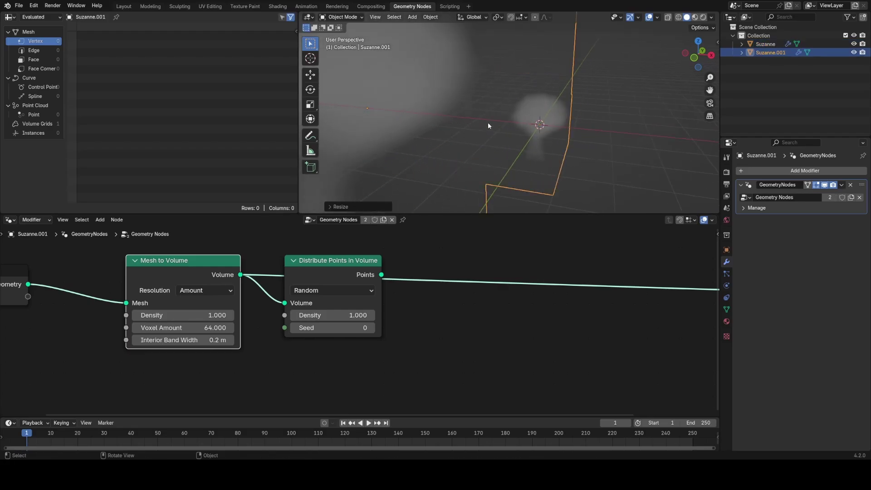
Apply the object transform of the enlarged monkey copy.
{"action": "key", "text": "ctrl+a"}
{"action": "left_click", "coordinate": [456, 138]}
{"action": "middle_click_drag", "start_coordinate": [453, 140], "coordinate": [492, 155]}
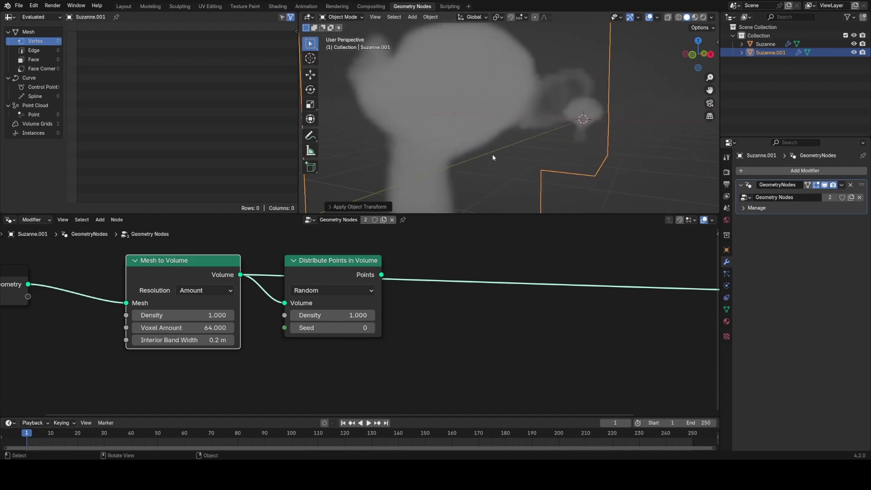
Switch the Mesh to Volume resolution mode to Size and set the voxel size to 0.1 m.
{"action": "left_click", "coordinate": [217, 292]}
{"action": "left_click", "coordinate": [212, 313]}
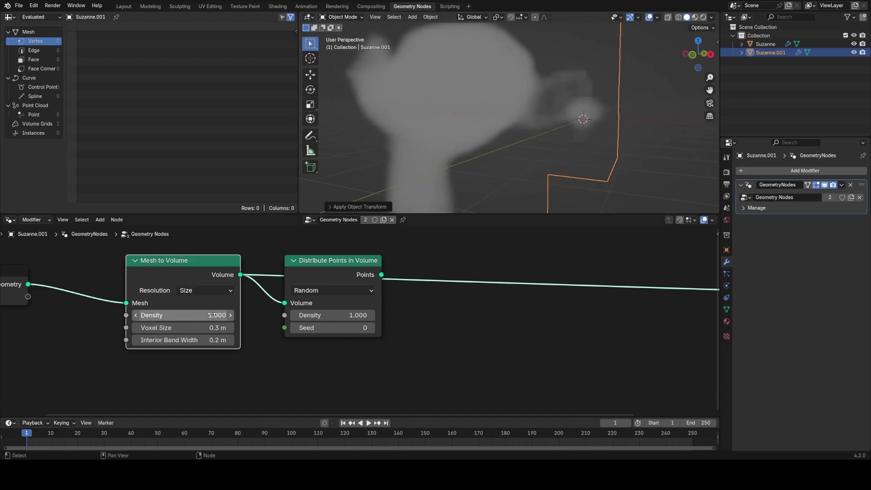
{"action": "middle_click_drag", "start_coordinate": [332, 326], "coordinate": [314, 312]}
{"action": "scroll", "coordinate": [314, 313], "scroll_direction": "up", "scroll_amount": 1}
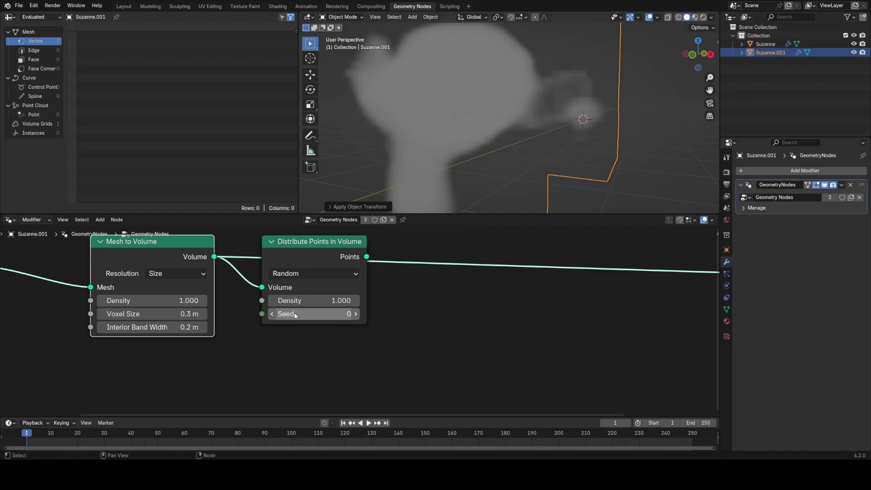
{"action": "middle_click_drag", "start_coordinate": [526, 133], "coordinate": [551, 135]}
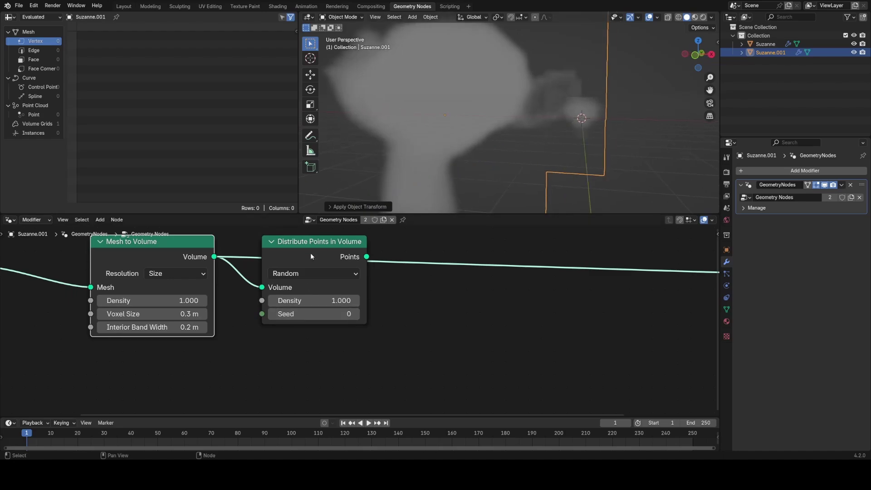
{"action": "left_click", "coordinate": [101, 315]}
Delete the enlarged monkey copy and select the original monkey again.
{"action": "middle_click_drag", "start_coordinate": [372, 189], "coordinate": [514, 148]}
{"action": "key", "text": "x"}
{"action": "key", "text": "Return"}
{"action": "scroll", "coordinate": [514, 144], "scroll_direction": "up", "scroll_amount": 5}
{"action": "left_click", "coordinate": [515, 142]}
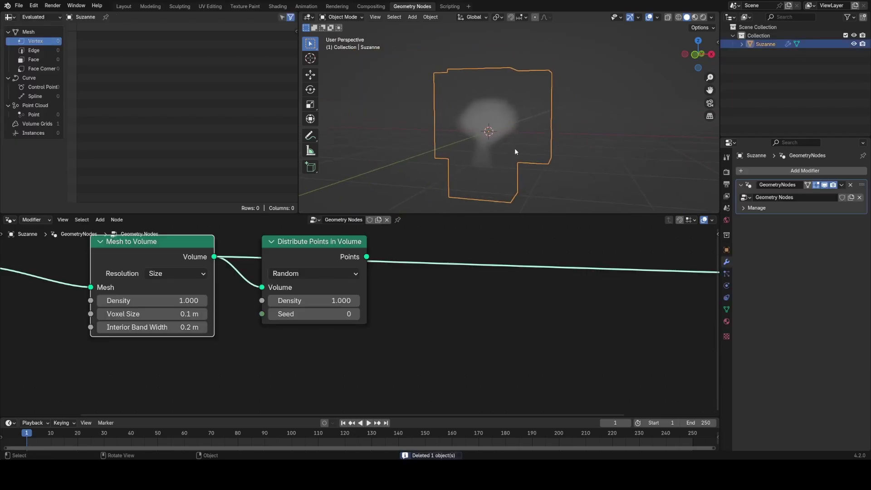
{"action": "middle_click_drag", "start_coordinate": [456, 282], "coordinate": [381, 295]}
{"action": "scroll", "coordinate": [382, 296], "scroll_direction": "down", "scroll_amount": 3}
{"action": "left_click", "coordinate": [288, 272], "text": "ctrl+shift"}
{"action": "left_click_drag", "start_coordinate": [378, 315], "coordinate": [431, 329]}
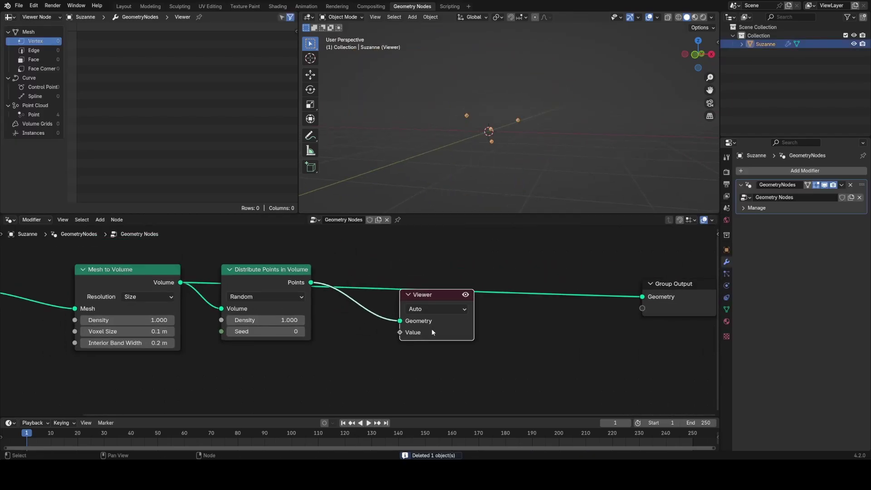
{"action": "key", "text": "x"}
Connect the Points output of Distribute Points in Volume to the Group Output geometry.
{"action": "middle_click_drag", "start_coordinate": [337, 315], "coordinate": [291, 314]}
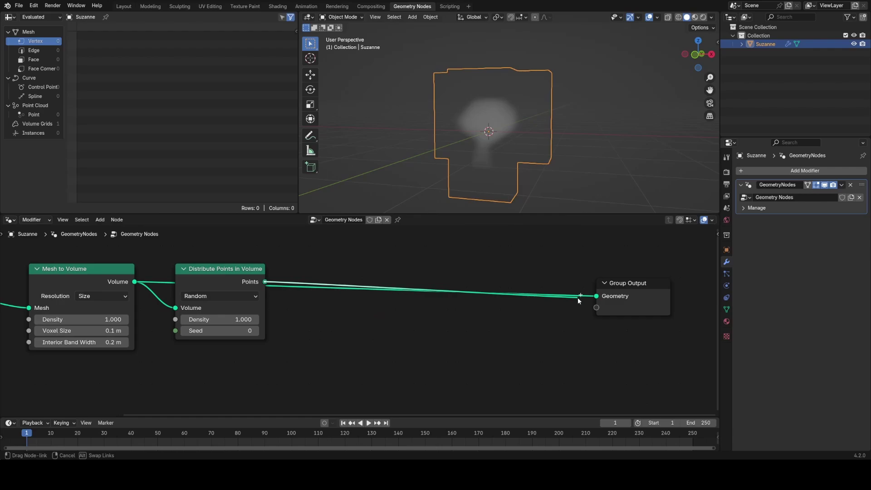
{"action": "left_click_drag", "start_coordinate": [577, 298], "coordinate": [596, 296]}
{"action": "scroll", "coordinate": [408, 286], "scroll_direction": "up", "scroll_amount": 2}
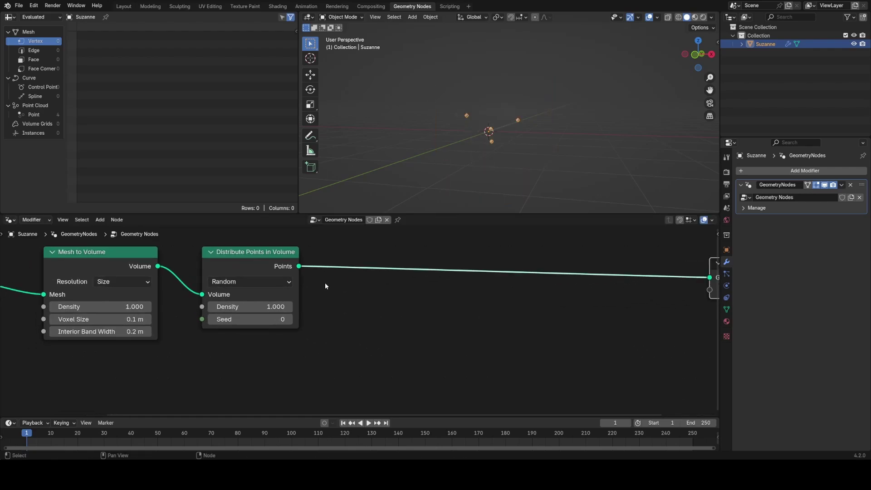
Set the density of the Distribute Points in Volume node to 1000.
{"action": "left_click_drag", "start_coordinate": [233, 264], "coordinate": [216, 262]}
{"action": "left_click", "coordinate": [230, 273]}
{"action": "left_click", "coordinate": [230, 273]}
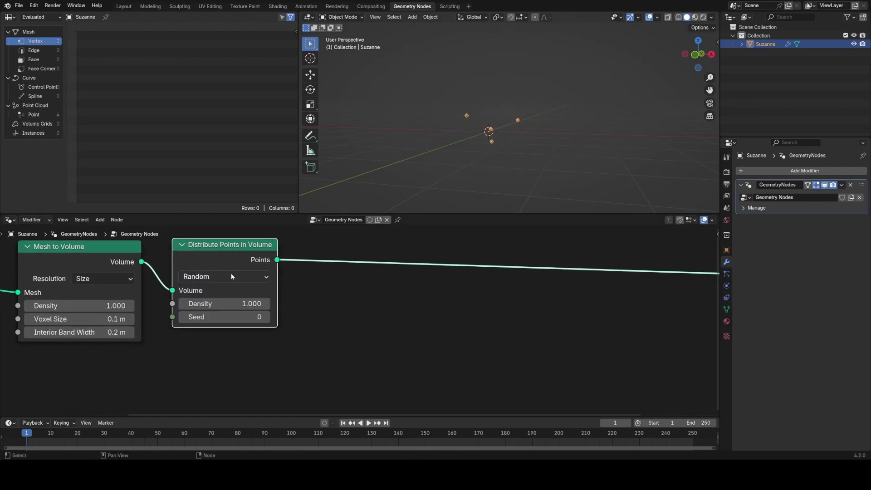
{"action": "left_click", "coordinate": [250, 309]}
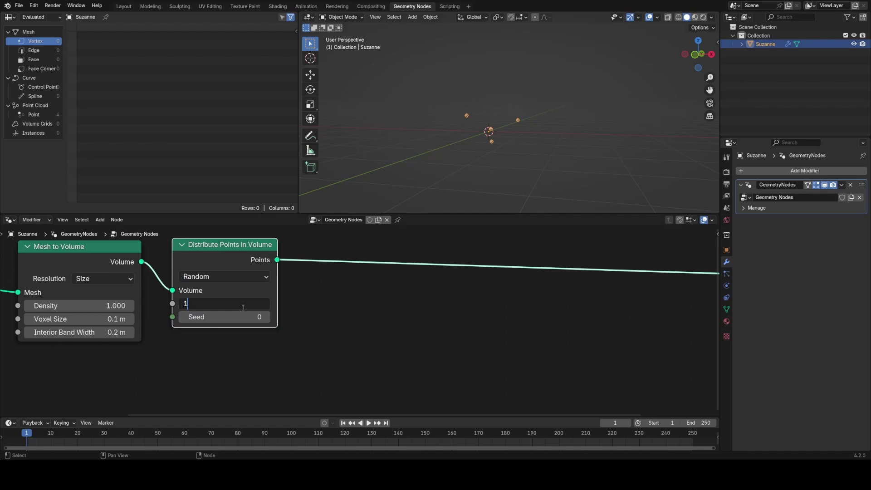
{"action": "type", "text": "1000"}
{"action": "key", "text": "Return"}
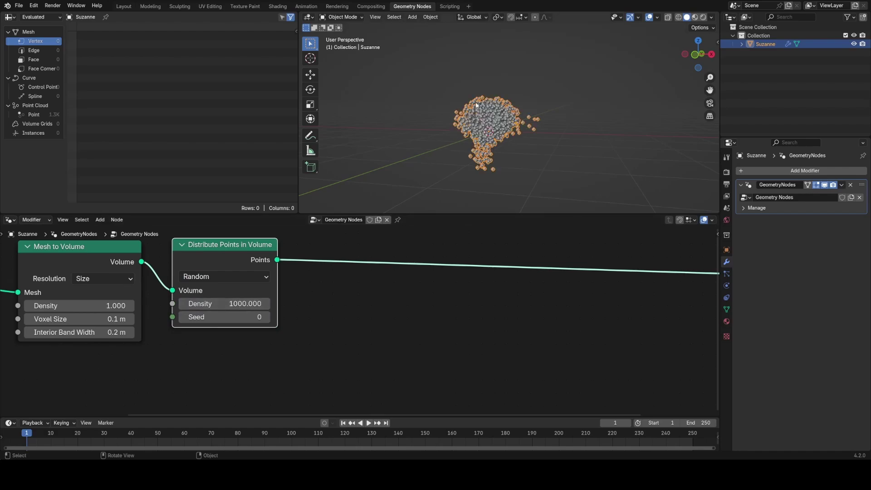
Increase the Distribute Points in Volume density to 2500 and inspect the point cloud.
{"action": "middle_click_drag", "start_coordinate": [475, 105], "coordinate": [515, 132]}
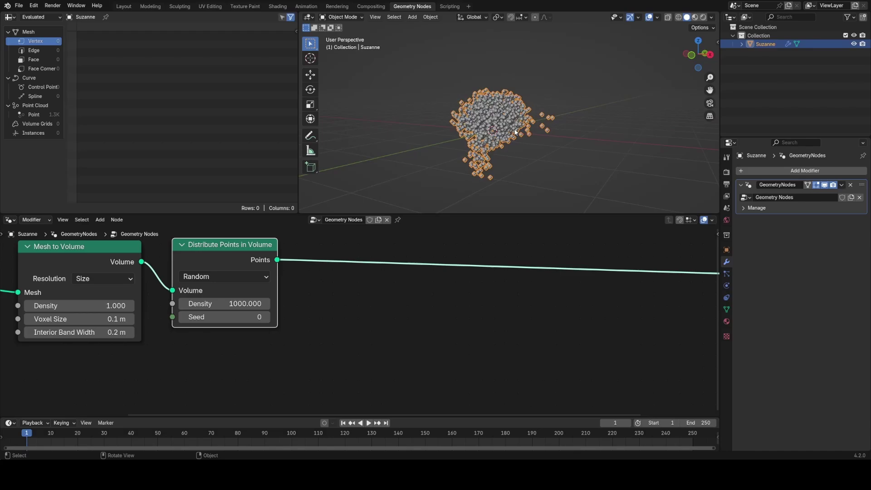
{"action": "scroll", "coordinate": [515, 132], "scroll_direction": "up", "scroll_amount": 2}
{"action": "left_click", "coordinate": [236, 304]}
{"action": "type", "text": "2500"}
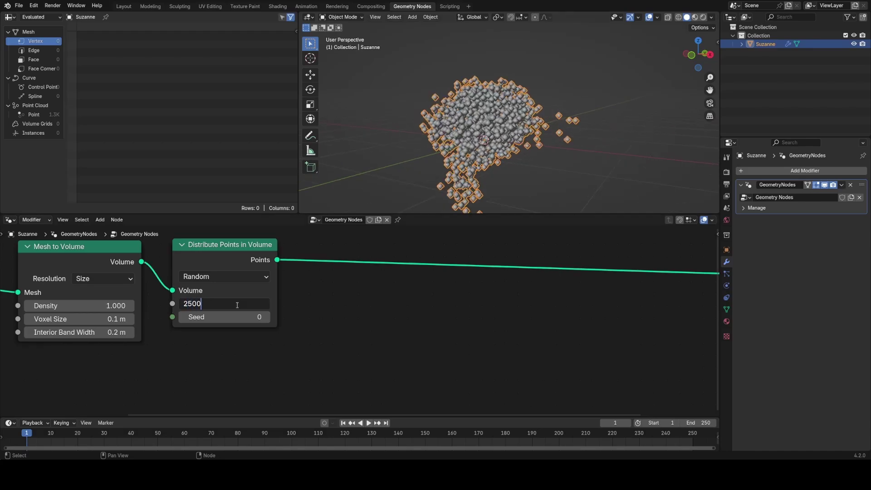
{"action": "key", "text": "Return"}
{"action": "middle_click_drag", "start_coordinate": [461, 172], "coordinate": [470, 138]}
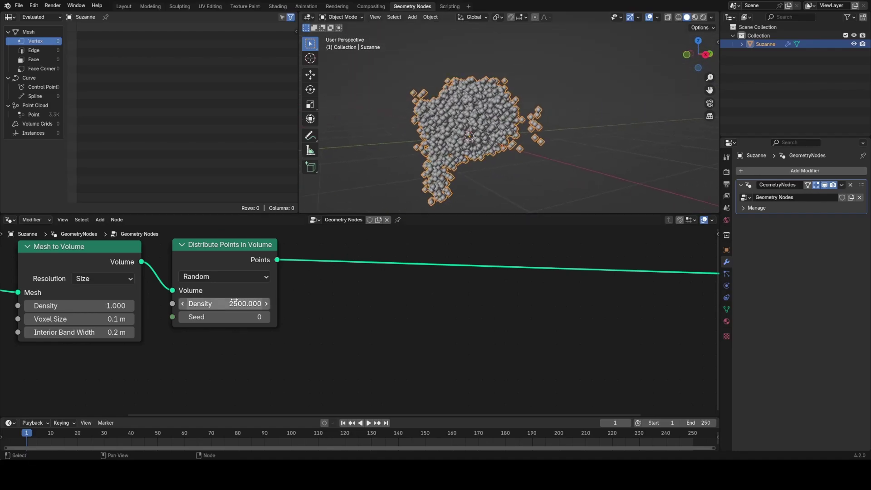
Move the Group Output node farther from Distribute Points in Volume to make room for more nodes.
{"action": "scroll", "coordinate": [402, 276], "scroll_direction": "down", "scroll_amount": 3}
{"action": "middle_click_drag", "start_coordinate": [430, 270], "coordinate": [290, 295]}
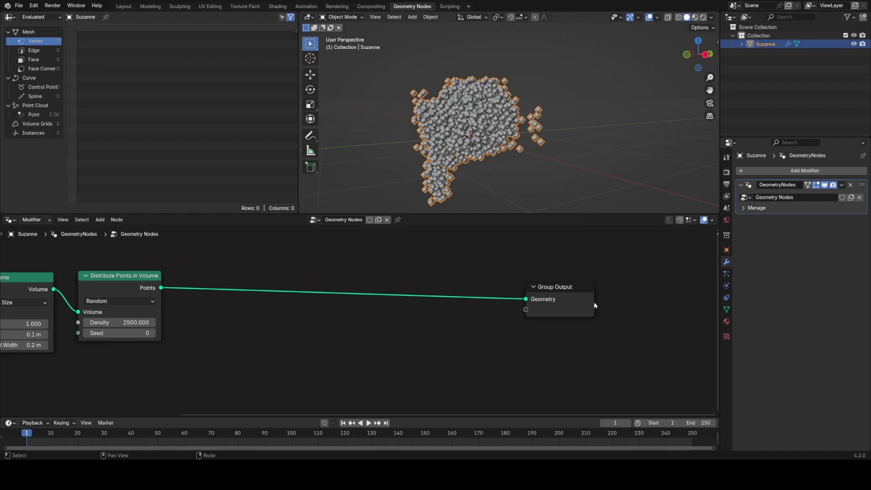
{"action": "left_click_drag", "start_coordinate": [572, 308], "coordinate": [662, 291]}
{"action": "middle_click_drag", "start_coordinate": [262, 319], "coordinate": [401, 315]}
{"action": "middle_click_drag", "start_coordinate": [128, 314], "coordinate": [200, 293]}
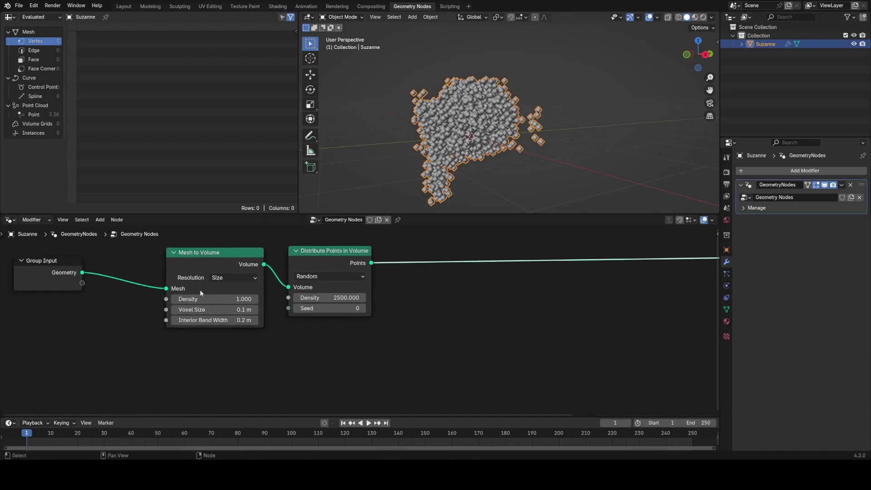
Insert a Set Position node on the link between Distribute Points in Volume and Group Output.
{"action": "middle_click_drag", "start_coordinate": [327, 289], "coordinate": [280, 295]}
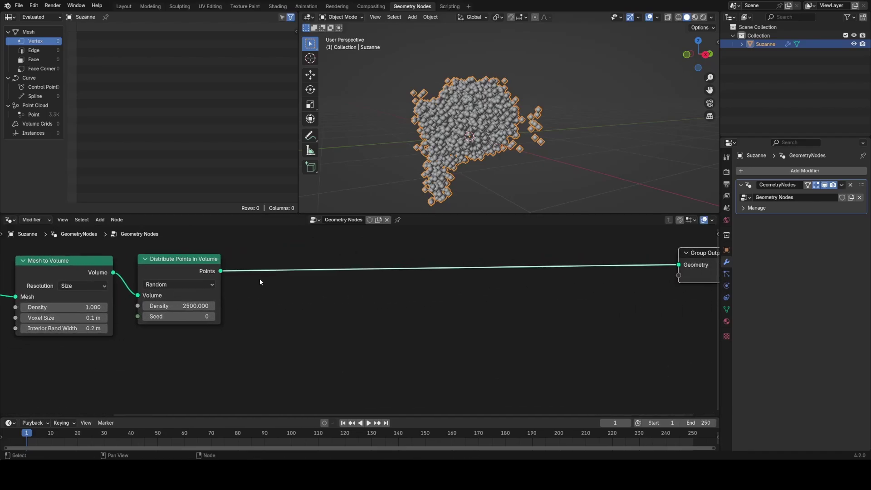
{"action": "middle_click_drag", "start_coordinate": [373, 277], "coordinate": [332, 280]}
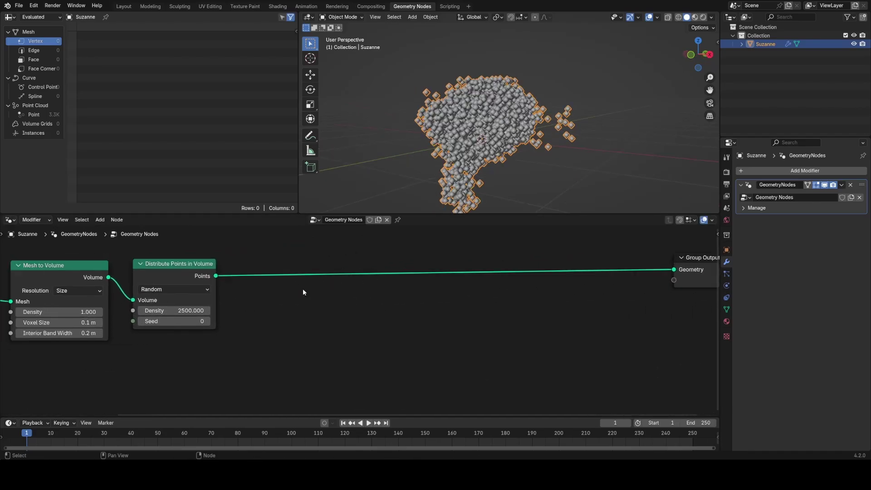
{"action": "key", "text": "shift+a"}
{"action": "left_click", "coordinate": [303, 290]}
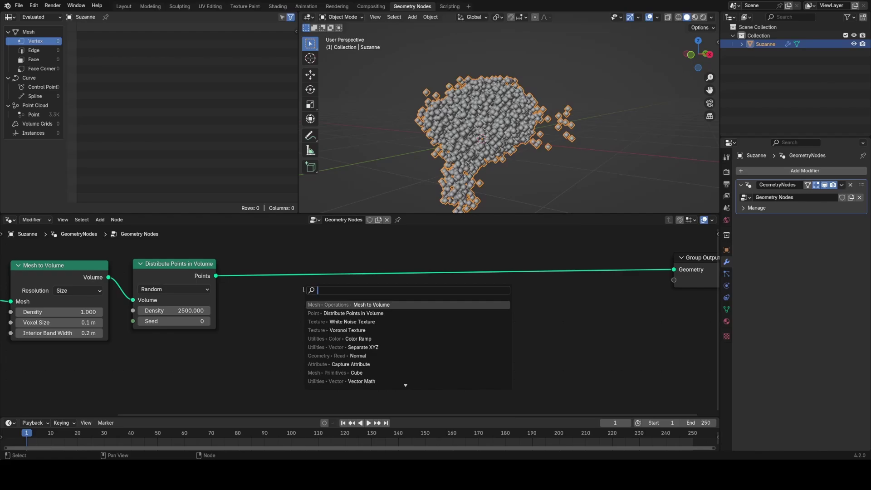
{"action": "type", "text": "set pos"}
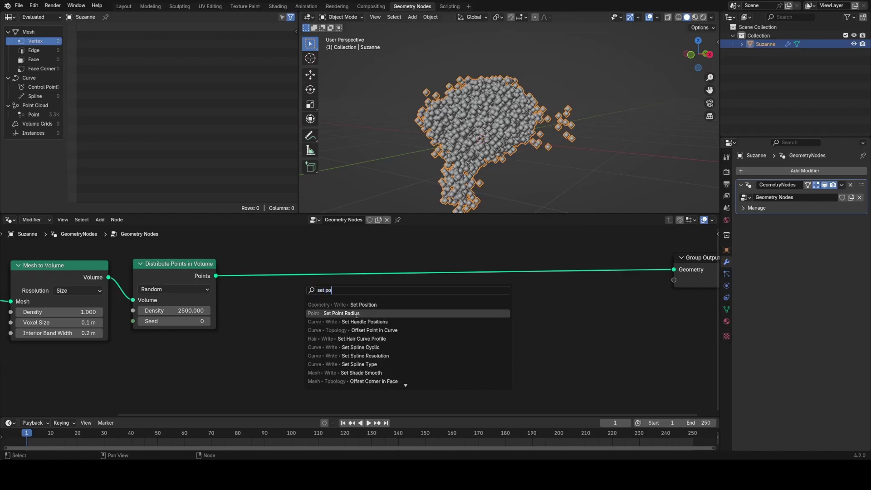
{"action": "key", "text": "Return"}
{"action": "left_click", "coordinate": [271, 268]}
{"action": "left_click_drag", "start_coordinate": [302, 279], "coordinate": [318, 264]}
{"action": "middle_click_drag", "start_coordinate": [271, 324], "coordinate": [344, 294]}
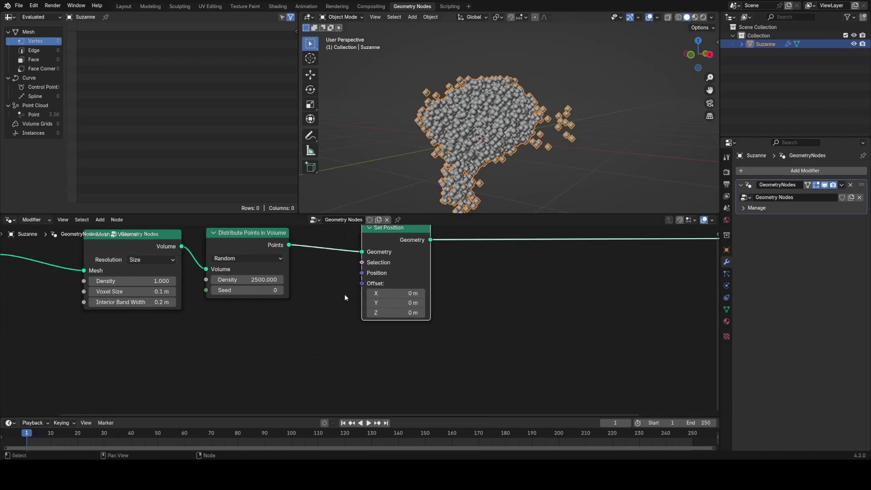
Add a Noise Texture node below Distribute Points in Volume and connect its Color output to Set Position's Offset.
{"action": "key", "text": "shift+a"}
{"action": "left_click", "coordinate": [327, 286]}
{"action": "type", "text": "noi"}
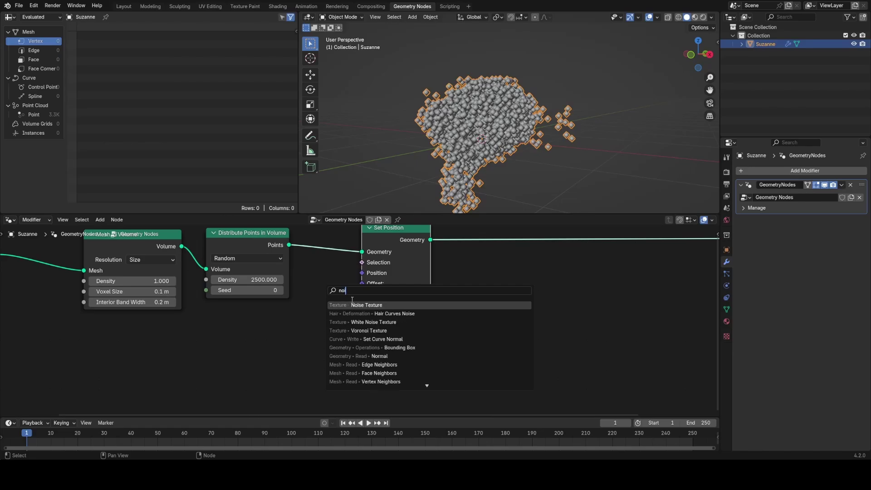
{"action": "key", "text": "Return"}
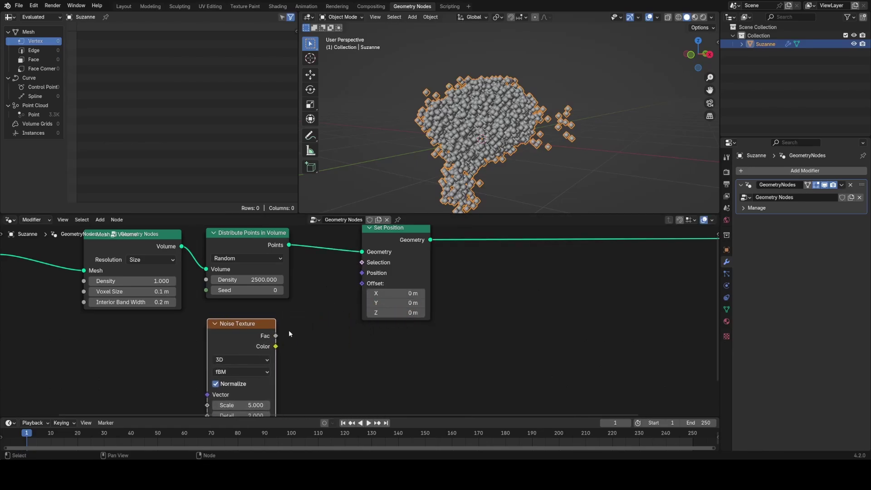
{"action": "left_click_drag", "start_coordinate": [320, 331], "coordinate": [366, 292]}
{"action": "scroll", "coordinate": [526, 182], "scroll_direction": "down", "scroll_amount": 2}
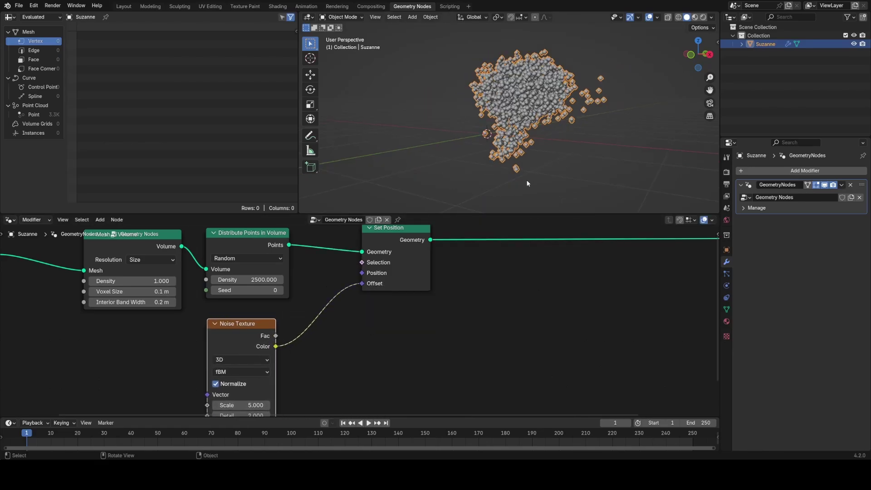
Disable Normalize on the Noise Texture node.
{"action": "scroll", "coordinate": [249, 379], "scroll_direction": "up", "scroll_amount": 1}
{"action": "middle_click_drag", "start_coordinate": [248, 380], "coordinate": [249, 340]}
{"action": "left_click", "coordinate": [226, 348]}
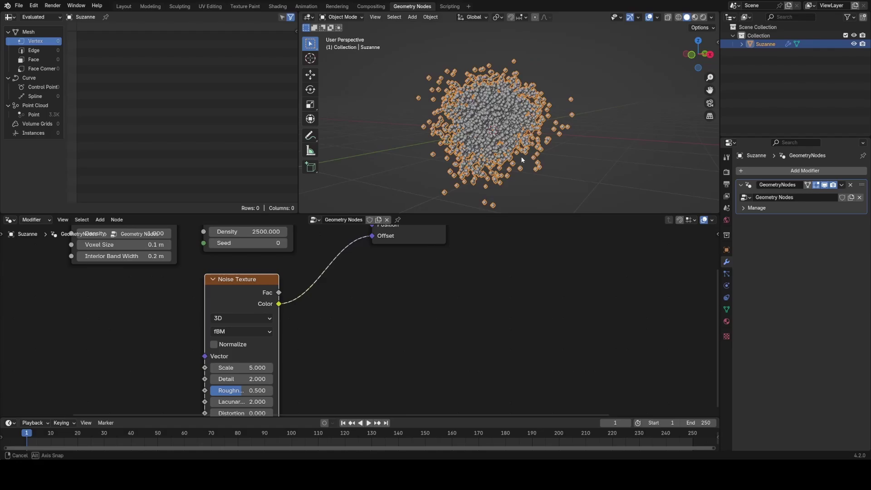
Insert a Vector Math node between Noise Texture Color and Set Position Offset, with its operation set to Scale.
{"action": "key", "text": "shift+a"}
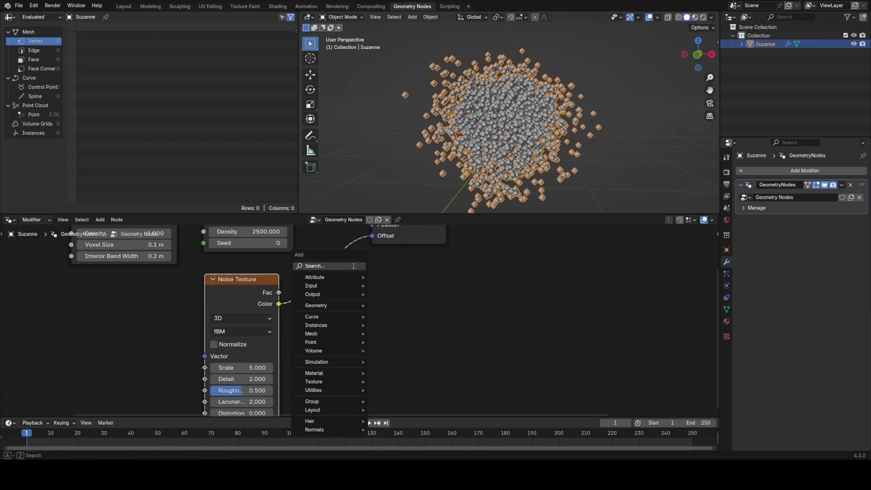
{"action": "left_click", "coordinate": [352, 265]}
{"action": "type", "text": "vec"}
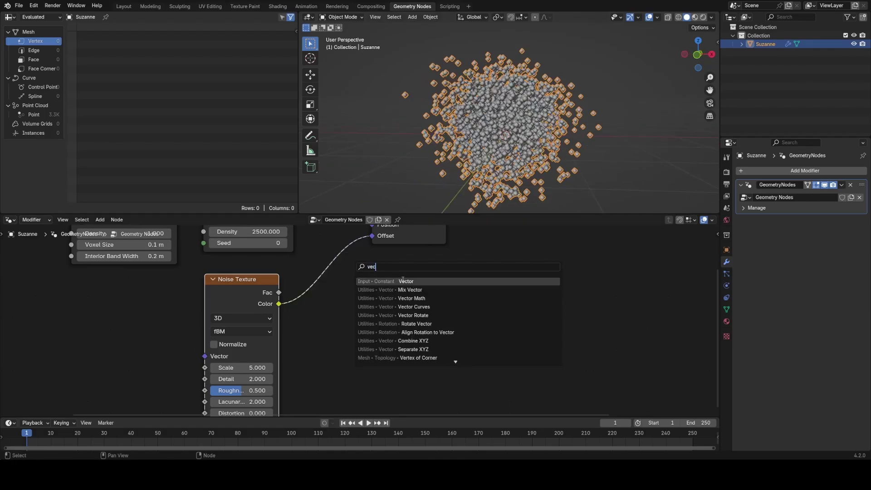
{"action": "left_click", "coordinate": [426, 298]}
{"action": "left_click", "coordinate": [332, 257]}
{"action": "left_click", "coordinate": [362, 287]}
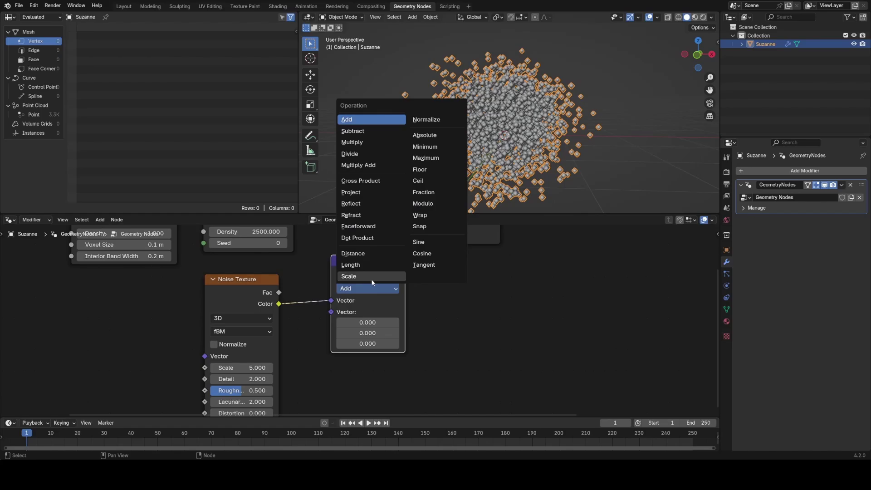
{"action": "left_click", "coordinate": [370, 284]}
Set the Vector Math node's scale factor to 0.160 to limit the point displacement.
{"action": "left_click_drag", "start_coordinate": [372, 317], "coordinate": [331, 316], "text": "shift"}
{"action": "mouse_move", "coordinate": [591, 157]}
{"action": "middle_mouse_down"}
{"action": "mouse_move", "coordinate": [575, 161]}
{"action": "mouse_move", "coordinate": [597, 164]}
{"action": "middle_mouse_up"}
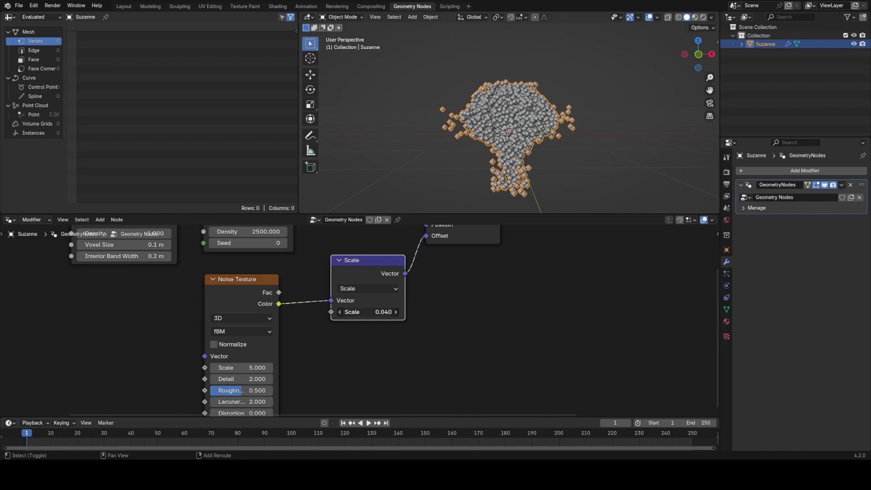
{"action": "left_click_drag", "start_coordinate": [367, 311], "coordinate": [381, 311]}
Lower the Noise Texture scale to 1.
{"action": "left_click_drag", "start_coordinate": [241, 367], "coordinate": [216, 367]}
{"action": "double_click", "coordinate": [247, 368]}
{"action": "type", "text": "1"}
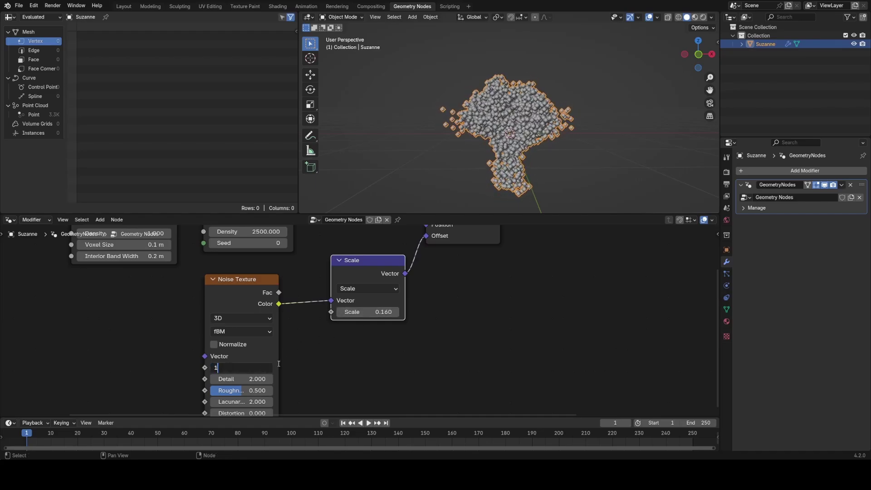
{"action": "key", "text": "Return"}
Set the Noise Texture scale to 2.820 and its distortion to 0.340.
{"action": "middle_click_drag", "start_coordinate": [267, 357], "coordinate": [260, 306]}
{"action": "left_click_drag", "start_coordinate": [226, 317], "coordinate": [238, 317]}
{"action": "mouse_move", "coordinate": [233, 362]}
{"action": "left_mouse_down"}
{"action": "mouse_move", "coordinate": [256, 362]}
{"action": "mouse_move", "coordinate": [246, 362]}
{"action": "left_mouse_up"}
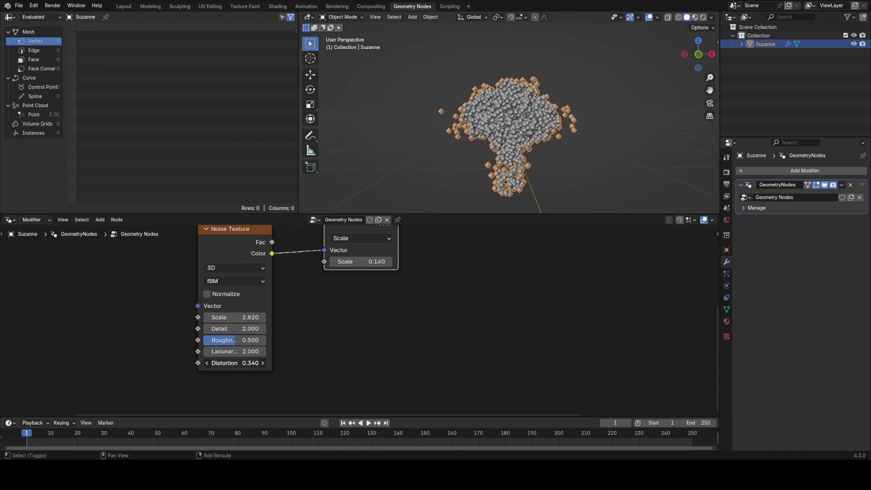
Duplicate the Set Position node and insert the copy on the link before Group Output.
{"action": "scroll", "coordinate": [287, 328], "scroll_direction": "down", "scroll_amount": 5}
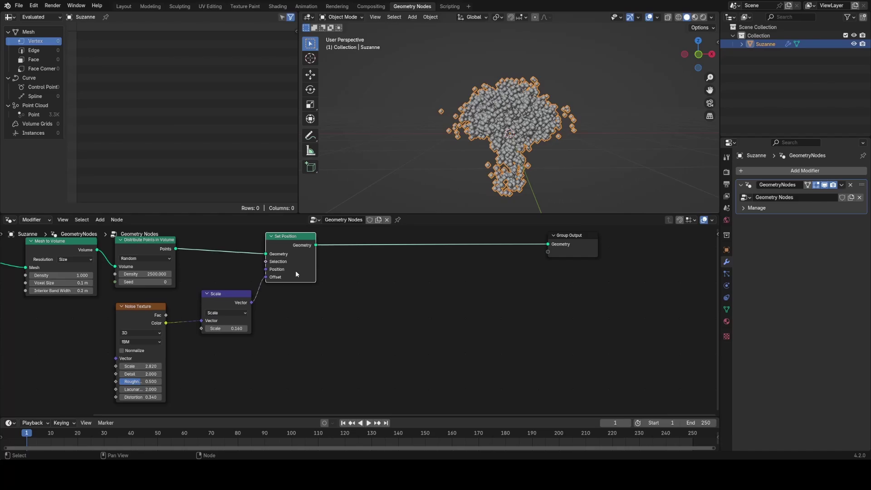
{"action": "key", "text": "shift+d"}
{"action": "left_click", "coordinate": [421, 286]}
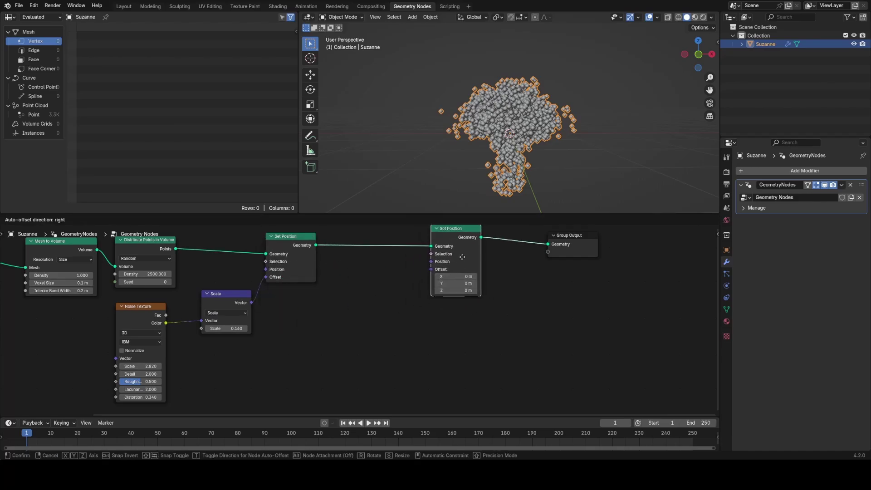
Place the duplicated Set Position node, then add a Voronoi Texture node and put it below the link between the two Set Position nodes.
{"action": "left_click", "coordinate": [463, 256]}
{"action": "key", "text": "shift+a"}
{"action": "type", "text": "vo"}
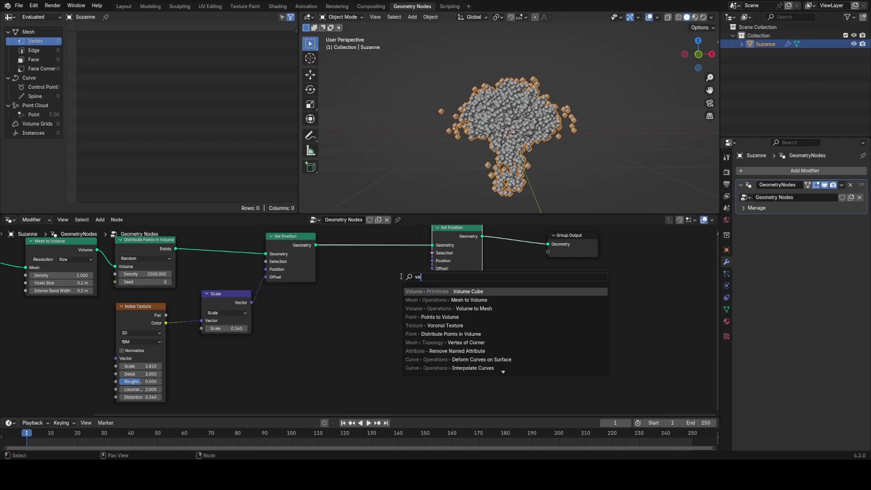
{"action": "type", "text": "ronoi"}
{"action": "key", "text": "Return"}
{"action": "left_click", "coordinate": [392, 282]}
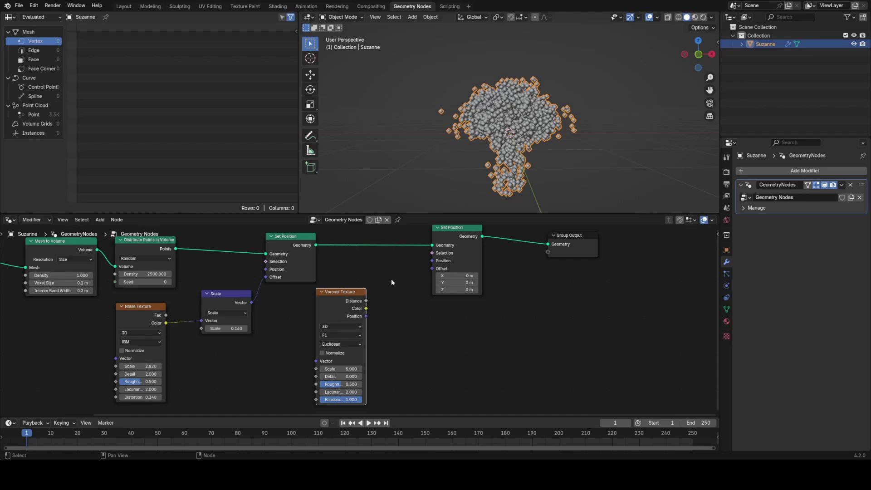
{"action": "left_click_drag", "start_coordinate": [463, 255], "coordinate": [462, 261]}
{"action": "left_click_drag", "start_coordinate": [347, 302], "coordinate": [366, 297]}
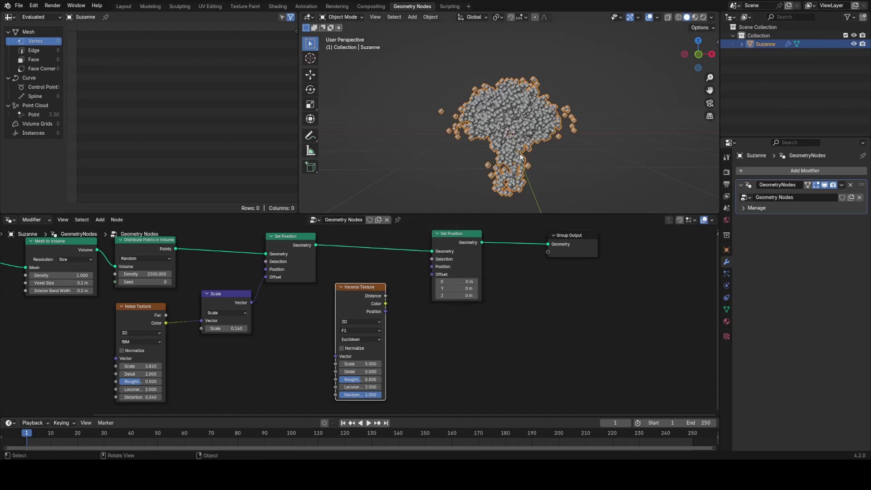
In the Layout workspace, add a UV sphere and move it along the X axis clear of the monkey's point cloud.
{"action": "left_click", "coordinate": [123, 6]}
{"action": "middle_click_drag", "start_coordinate": [408, 226], "coordinate": [424, 235]}
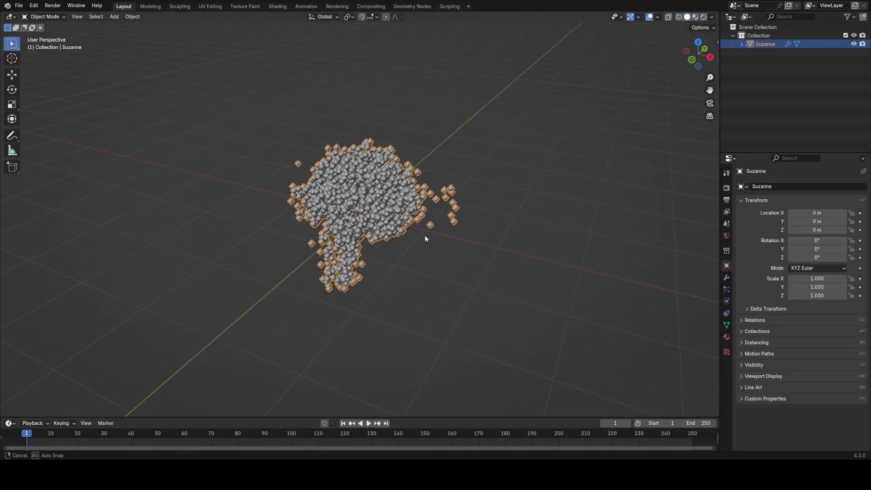
{"action": "key", "text": "shift+a"}
{"action": "mouse_move", "coordinate": [414, 259]}
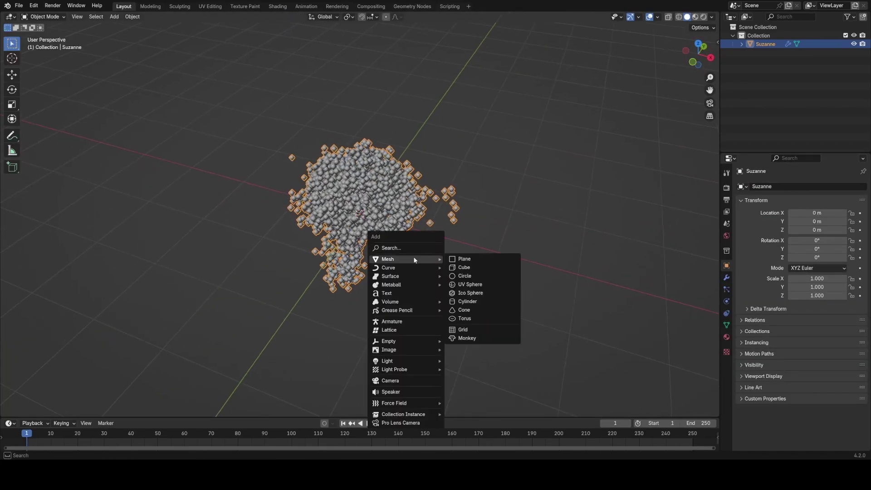
{"action": "left_click", "coordinate": [470, 284]}
{"action": "key", "text": "g"}
{"action": "key", "text": "x"}
{"action": "left_click", "coordinate": [224, 200]}
{"action": "middle_click_drag", "start_coordinate": [223, 200], "coordinate": [397, 275], "text": "shift"}
{"action": "middle_click_drag", "start_coordinate": [397, 274], "coordinate": [494, 213]}
{"action": "scroll", "coordinate": [402, 251], "scroll_direction": "up", "scroll_amount": 3}
Add a Displace modifier to the sphere.
{"action": "left_click", "coordinate": [726, 277]}
{"action": "left_click", "coordinate": [778, 187]}
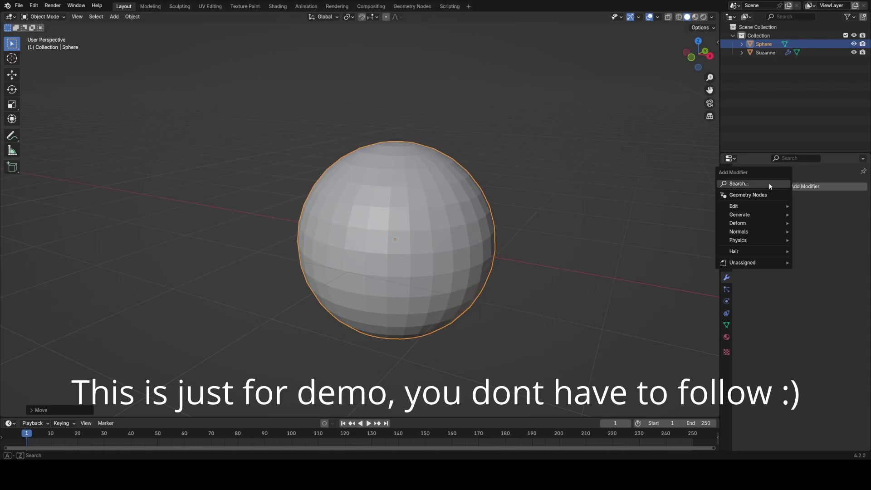
{"action": "left_click", "coordinate": [770, 184]}
{"action": "type", "text": "displace"}
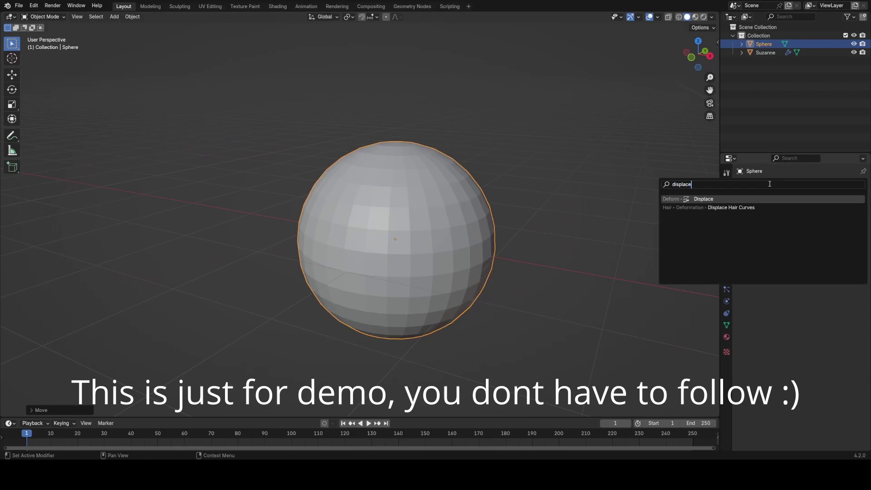
{"action": "key", "text": "Return"}
Create a new texture for the Displace modifier and set its type to Voronoi.
{"action": "left_click", "coordinate": [777, 213]}
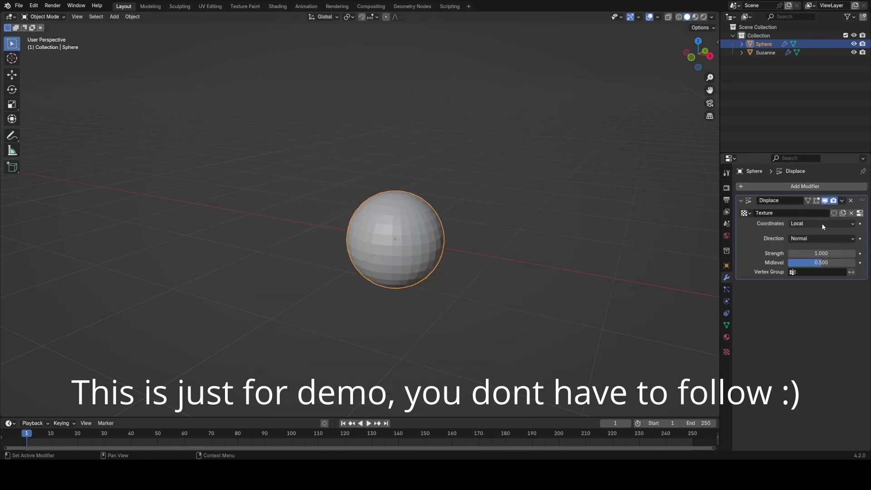
{"action": "left_click", "coordinate": [861, 214]}
{"action": "left_click", "coordinate": [779, 213]}
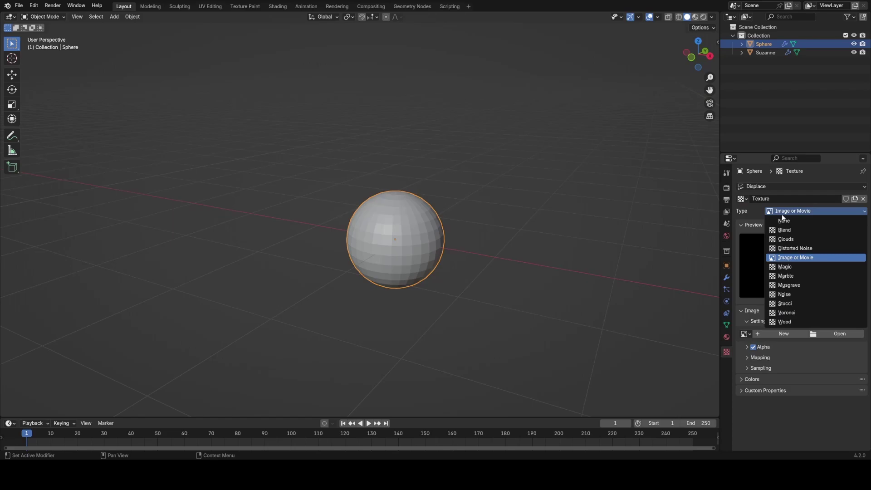
{"action": "left_click", "coordinate": [801, 312]}
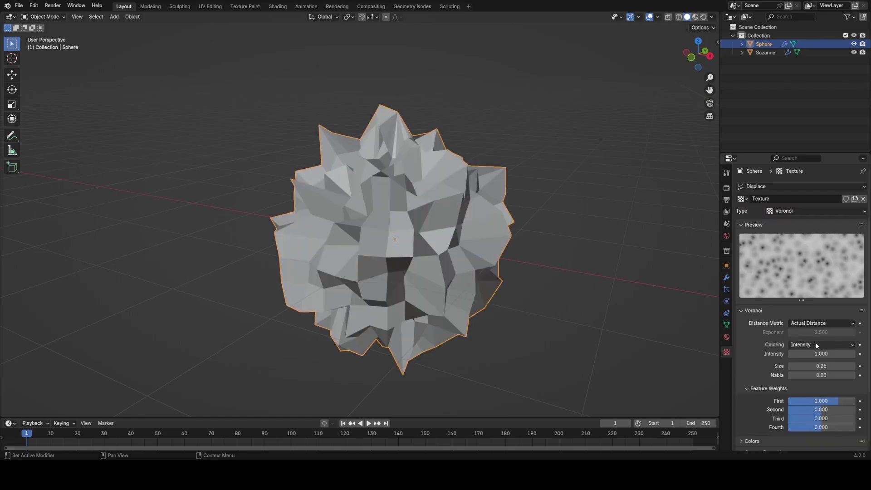
Add a Subdivision modifier ahead of Displace on the sphere, with viewport and render levels set to 3.
{"action": "left_click", "coordinate": [726, 277]}
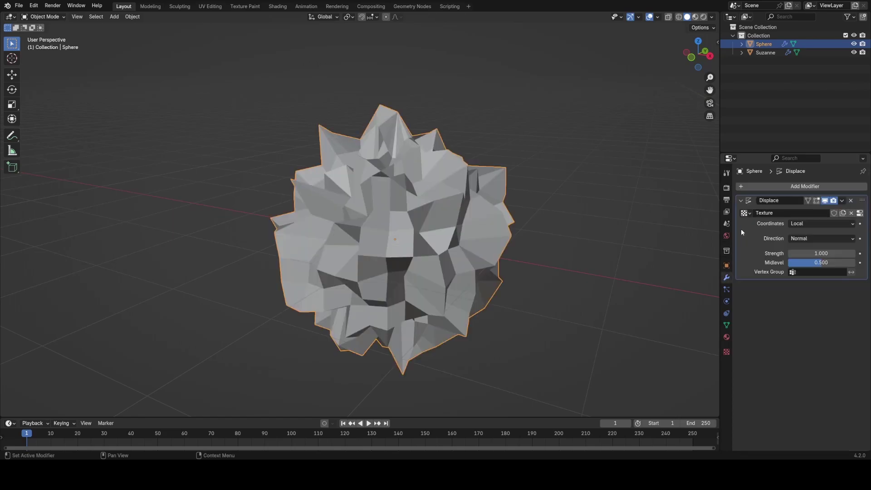
{"action": "key", "text": "ctrl+2"}
{"action": "left_click_drag", "start_coordinate": [864, 287], "coordinate": [859, 204]}
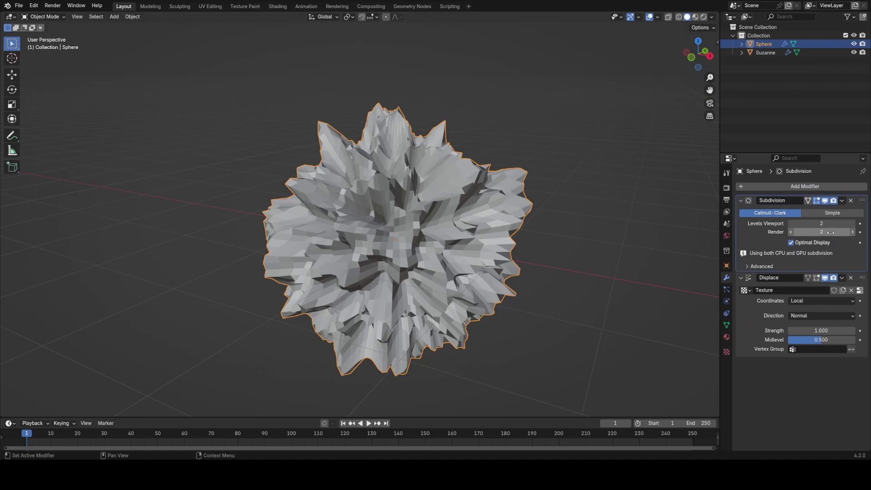
{"action": "left_click", "coordinate": [853, 223]}
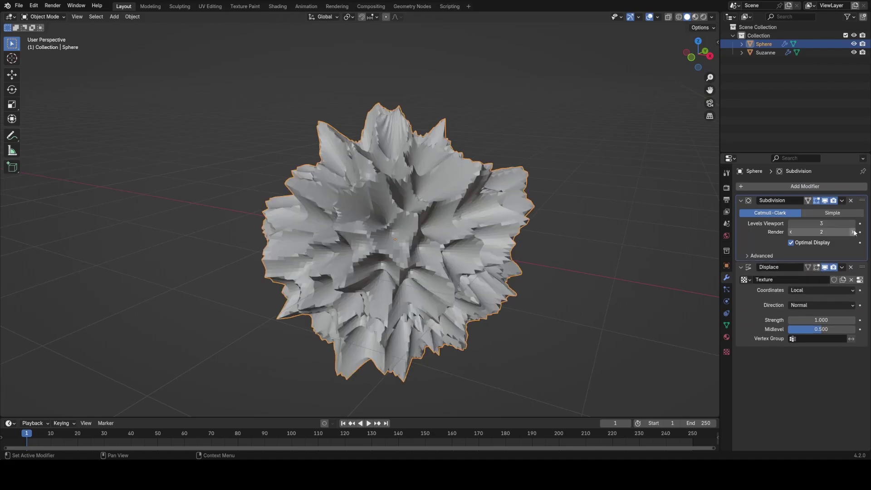
{"action": "middle_click_drag", "start_coordinate": [513, 281], "coordinate": [396, 244]}
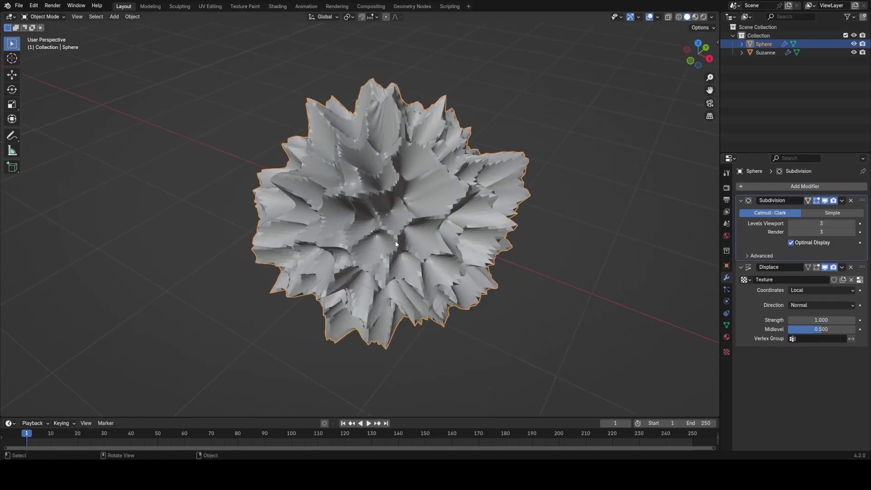
Set the Displace modifier's strength to -0.250 and inspect the bulging sphere surface.
{"action": "mouse_move", "coordinate": [821, 319]}
{"action": "left_mouse_down"}
{"action": "mouse_move", "coordinate": [791, 319]}
{"action": "mouse_move", "coordinate": [804, 319]}
{"action": "left_mouse_up"}
{"action": "middle_click_drag", "start_coordinate": [522, 195], "coordinate": [425, 270]}
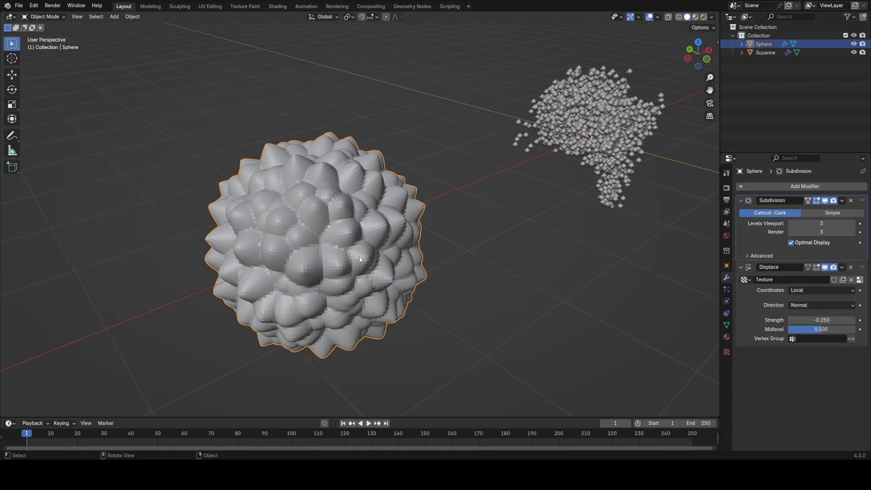
{"action": "middle_click_drag", "start_coordinate": [359, 257], "coordinate": [320, 241]}
Delete the demo sphere, select the monkey's point cloud and return to the Geometry Nodes workspace.
{"action": "key", "text": "x"}
{"action": "left_click", "coordinate": [398, 250]}
{"action": "left_click", "coordinate": [512, 184]}
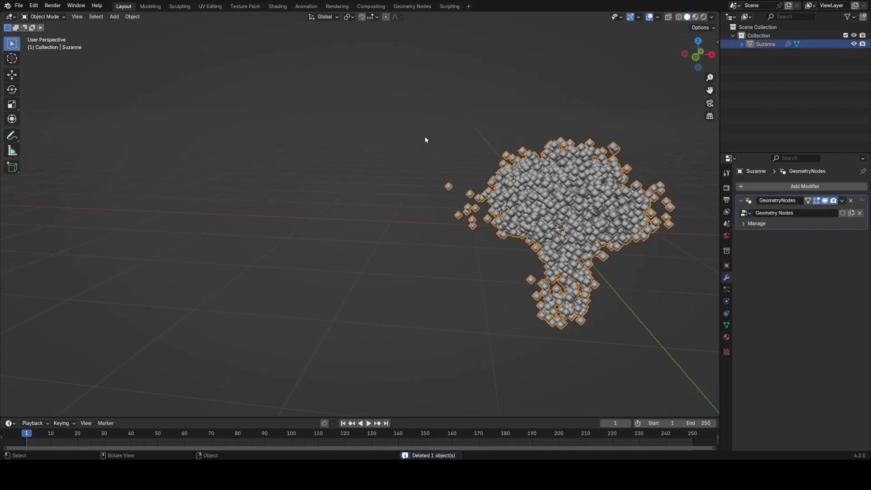
{"action": "left_click", "coordinate": [410, 7]}
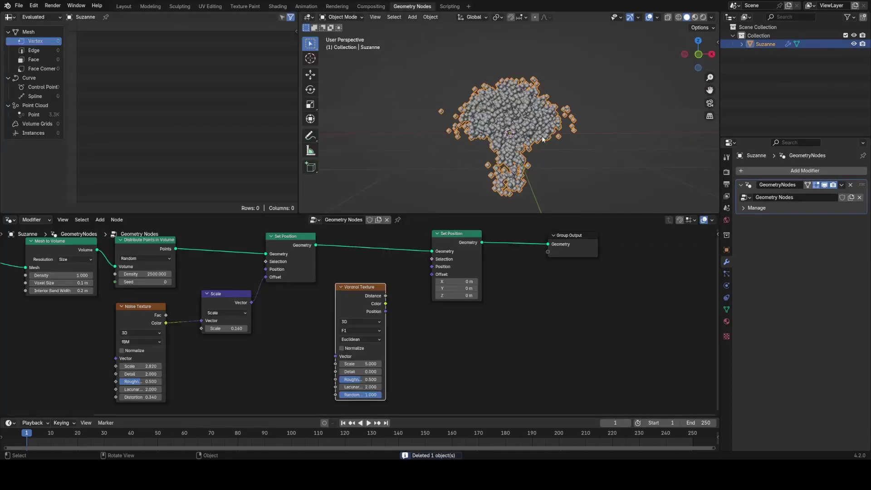
Move the second Set Position and Group Output nodes farther from the first Set Position, and reposition the Voronoi Texture node in the gap.
{"action": "left_click", "coordinate": [434, 327]}
{"action": "middle_click_drag", "start_coordinate": [449, 332], "coordinate": [374, 351]}
{"action": "left_click_drag", "start_coordinate": [387, 232], "coordinate": [515, 315]}
{"action": "key", "text": "g"}
{"action": "left_click", "coordinate": [564, 313]}
{"action": "middle_click_drag", "start_coordinate": [502, 163], "coordinate": [489, 176]}
{"action": "left_click_drag", "start_coordinate": [298, 327], "coordinate": [336, 359]}
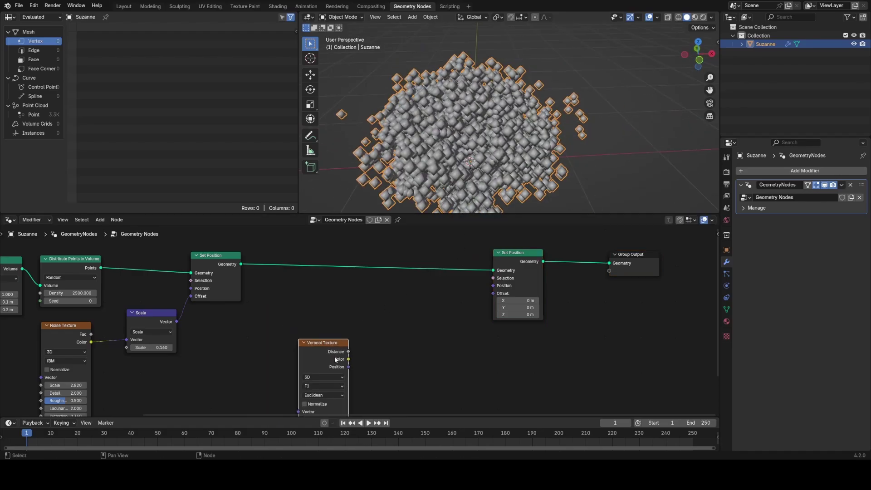
{"action": "scroll", "coordinate": [335, 359], "scroll_direction": "down", "scroll_amount": 1}
{"action": "middle_click_drag", "start_coordinate": [334, 359], "coordinate": [362, 360]}
{"action": "left_click_drag", "start_coordinate": [335, 343], "coordinate": [339, 315]}
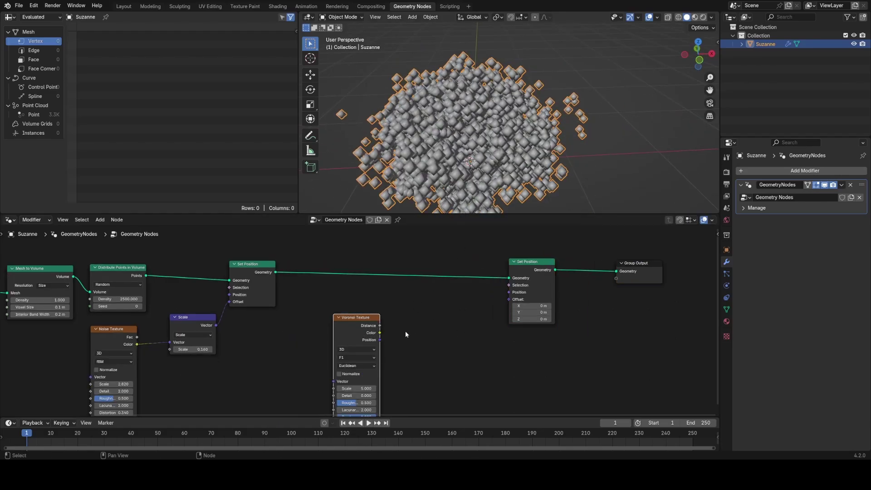
Connect the Voronoi Texture's Color output to the second Set Position's Offset and inspect the displaced points from several angles.
{"action": "left_click_drag", "start_coordinate": [491, 298], "coordinate": [508, 299]}
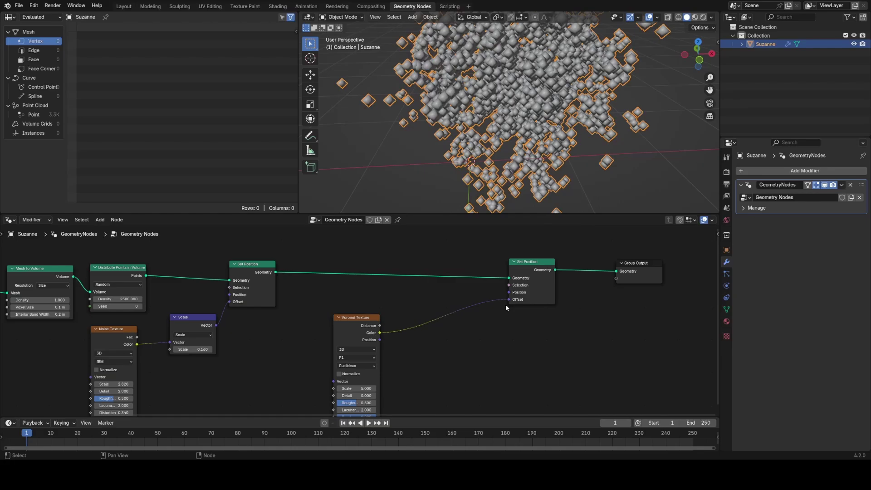
{"action": "mouse_move", "coordinate": [499, 172]}
{"action": "middle_mouse_down"}
{"action": "mouse_move", "coordinate": [478, 157]}
{"action": "mouse_move", "coordinate": [506, 165]}
{"action": "middle_mouse_up"}
{"action": "scroll", "coordinate": [506, 165], "scroll_direction": "up", "scroll_amount": 2}
{"action": "middle_click_drag", "start_coordinate": [129, 347], "coordinate": [123, 331]}
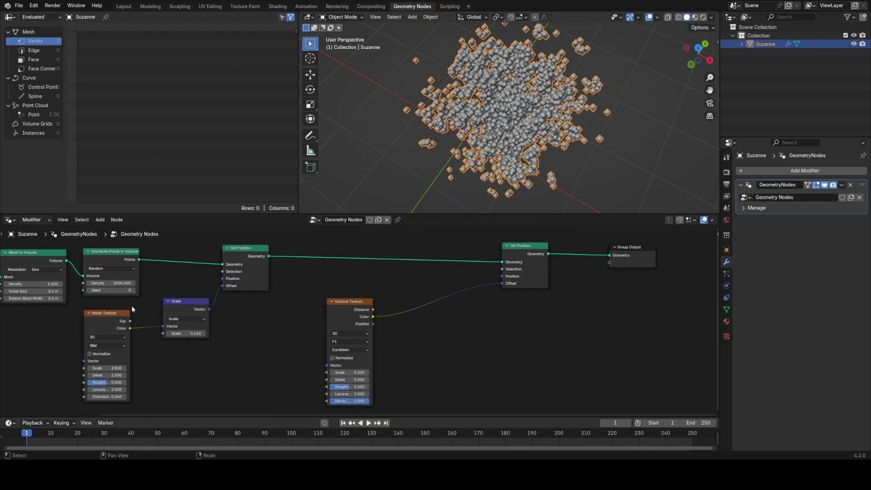
{"action": "middle_click_drag", "start_coordinate": [397, 302], "coordinate": [392, 319]}
{"action": "middle_click_drag", "start_coordinate": [522, 182], "coordinate": [476, 129]}
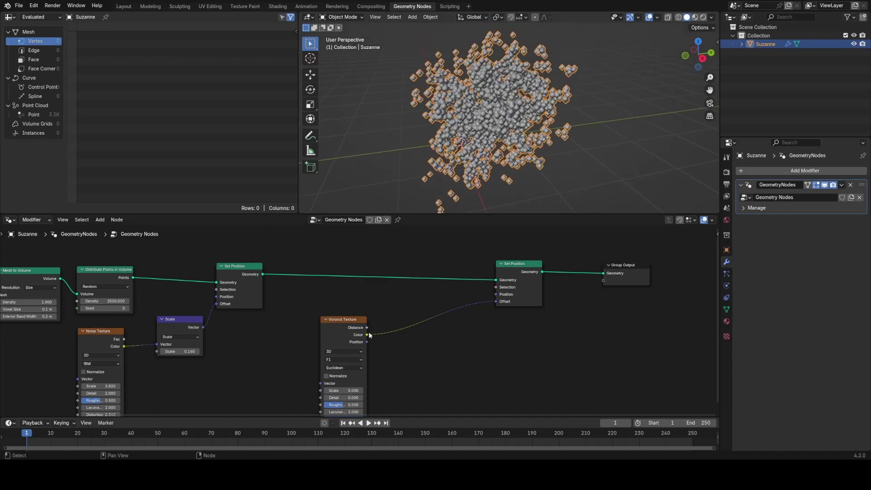
{"action": "middle_click_drag", "start_coordinate": [480, 175], "coordinate": [551, 122]}
{"action": "middle_click_drag", "start_coordinate": [417, 303], "coordinate": [467, 250]}
{"action": "scroll", "coordinate": [467, 250], "scroll_direction": "up", "scroll_amount": 2}
{"action": "left_click_drag", "start_coordinate": [378, 286], "coordinate": [345, 290]}
{"action": "middle_click_drag", "start_coordinate": [432, 264], "coordinate": [374, 298]}
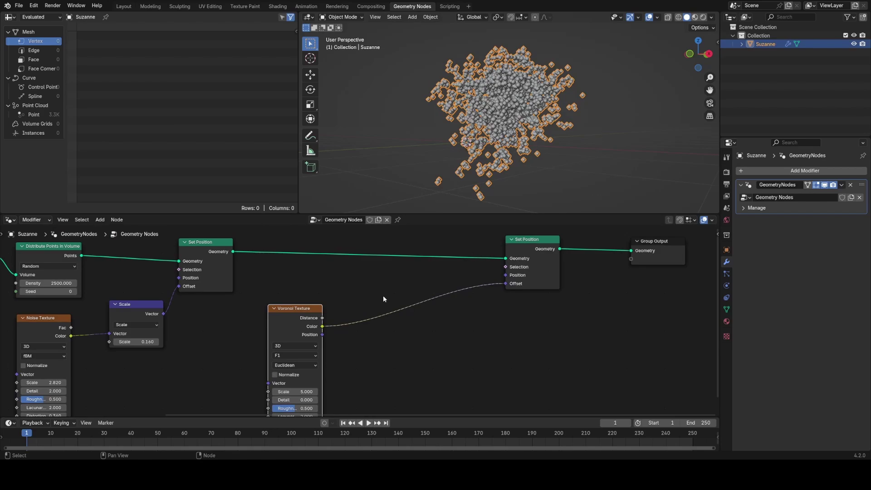
Move the Voronoi Texture node down to make room and add a Position node above it.
{"action": "left_click_drag", "start_coordinate": [295, 320], "coordinate": [347, 371]}
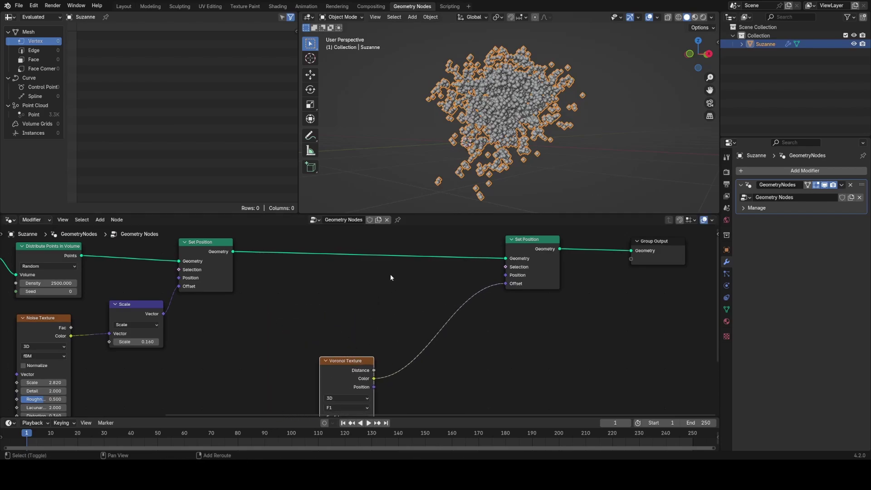
{"action": "key", "text": "shift+a"}
{"action": "left_click", "coordinate": [377, 207]}
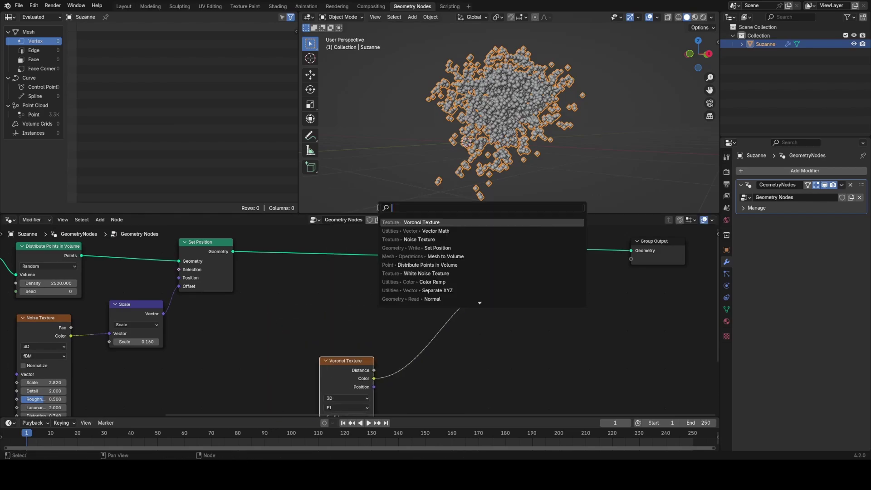
{"action": "type", "text": "positi"}
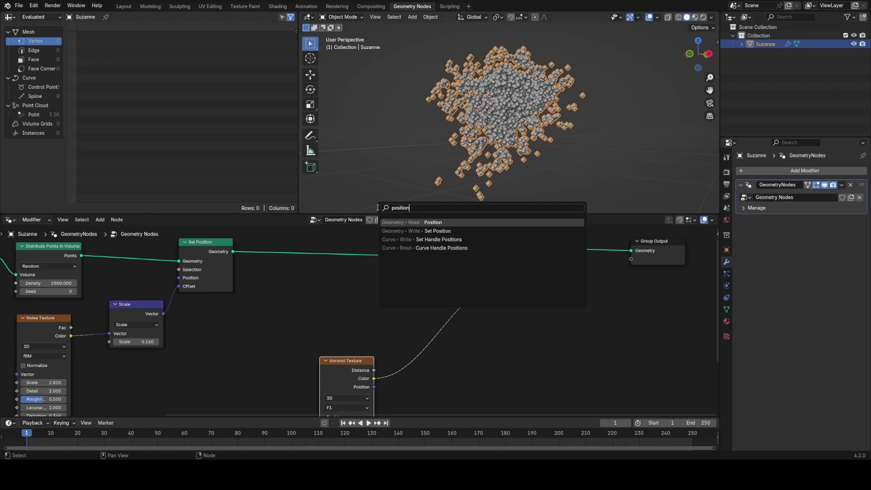
{"action": "type", "text": "on"}
{"action": "key", "text": "Down"}
{"action": "key", "text": "Return"}
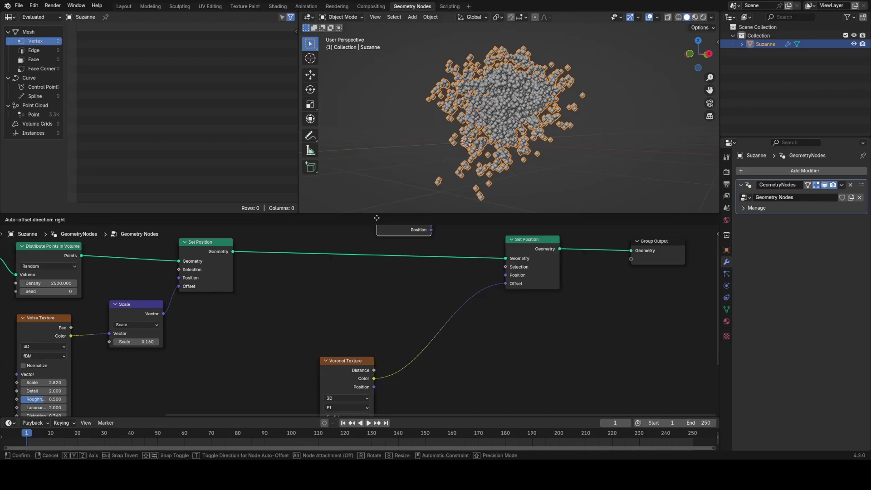
{"action": "left_click", "coordinate": [321, 292]}
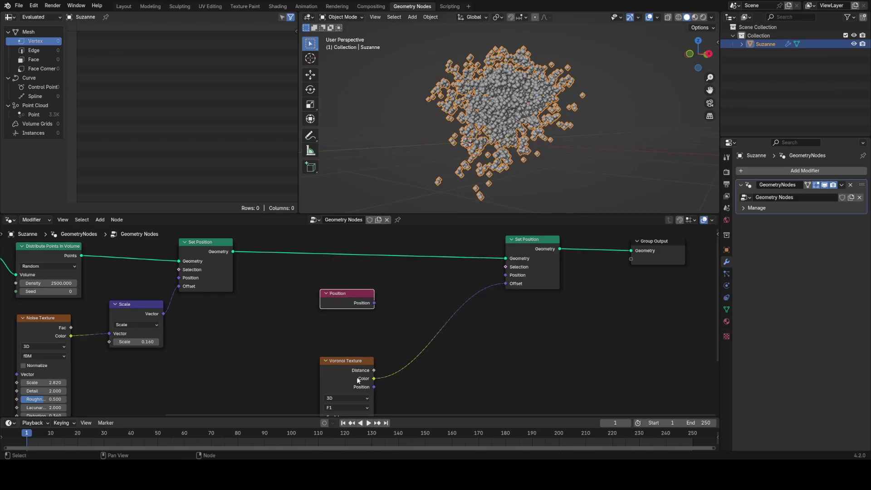
Align the Voronoi Texture node directly beneath the Position node and cut its link to the second Set Position's Offset.
{"action": "left_click_drag", "start_coordinate": [357, 378], "coordinate": [359, 339]}
{"action": "middle_click_drag", "start_coordinate": [406, 313], "coordinate": [391, 309]}
{"action": "middle_click_drag", "start_coordinate": [470, 151], "coordinate": [500, 179]}
{"action": "middle_click_drag", "start_coordinate": [500, 179], "coordinate": [499, 153], "text": "shift"}
{"action": "scroll", "coordinate": [498, 154], "scroll_direction": "up", "scroll_amount": 1}
{"action": "left_click_drag", "start_coordinate": [334, 337], "coordinate": [330, 337]}
{"action": "left_click", "coordinate": [395, 328]}
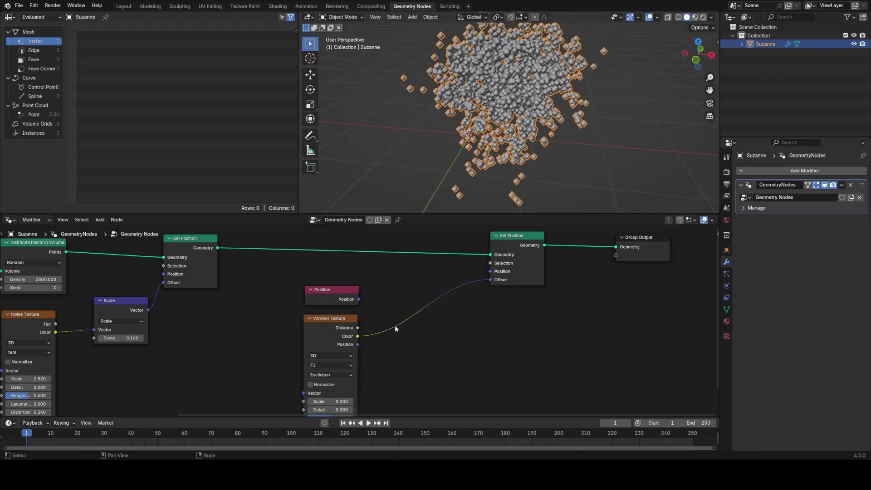
{"action": "right_click_drag", "start_coordinate": [388, 315], "coordinate": [394, 347], "text": "ctrl"}
Add a Scale Vector Math node that scales Position by the Voronoi Distance, and connect its output to the second Set Position's Offset.
{"action": "left_click_drag", "start_coordinate": [387, 299], "coordinate": [414, 294]}
{"action": "type", "text": "sca"}
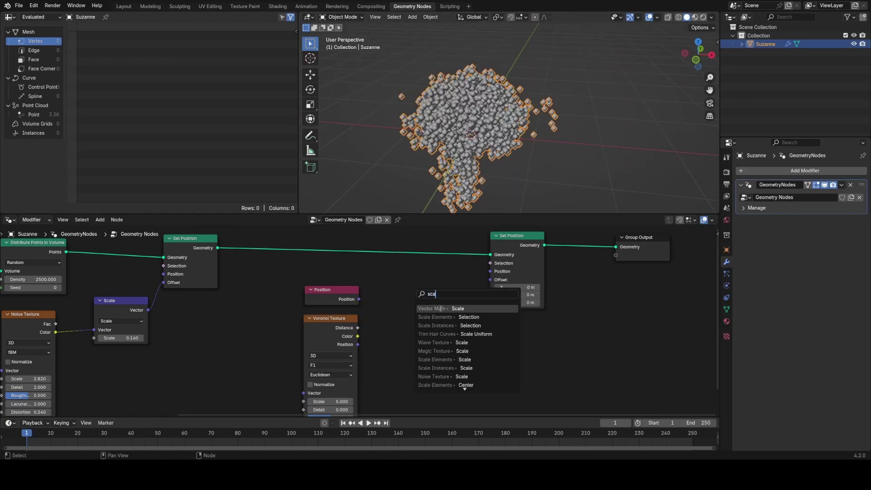
{"action": "left_click", "coordinate": [440, 308]}
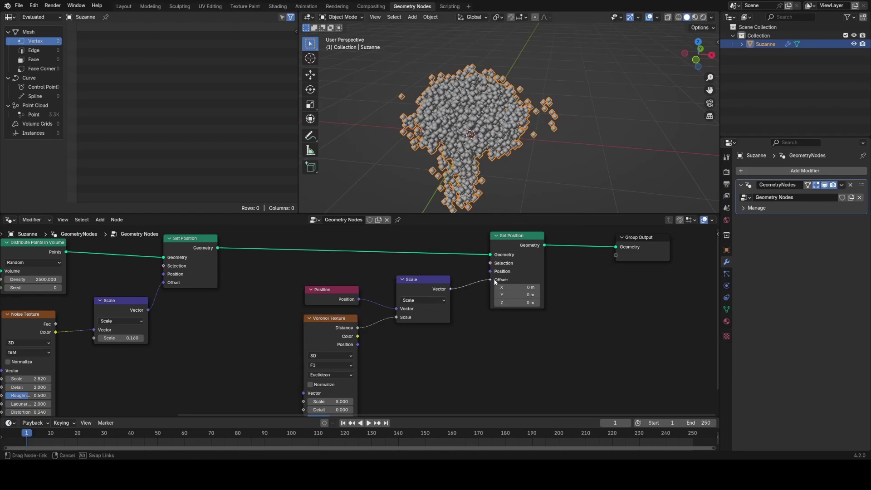
{"action": "left_click_drag", "start_coordinate": [495, 282], "coordinate": [491, 280]}
Inspect the scaled displacement, then move the Voronoi Texture node away from the Scale node to open a gap between them.
{"action": "middle_click_drag", "start_coordinate": [493, 211], "coordinate": [518, 143]}
{"action": "middle_click_drag", "start_coordinate": [449, 326], "coordinate": [444, 294]}
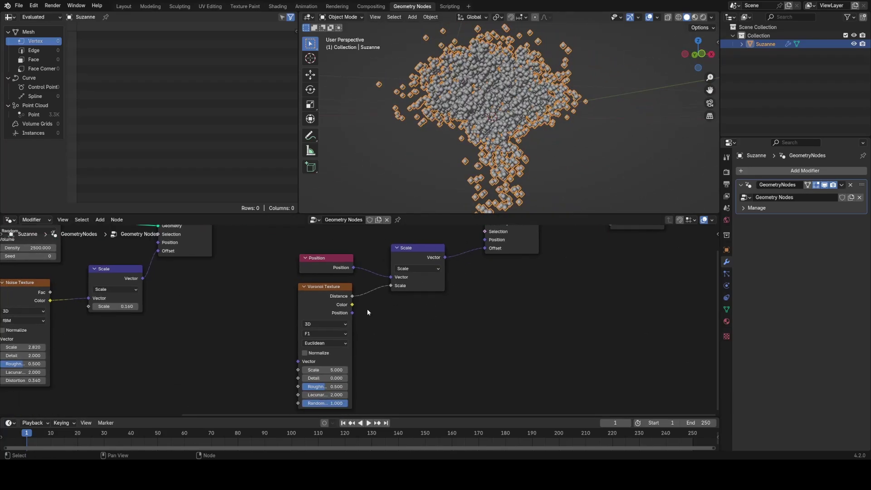
{"action": "left_click_drag", "start_coordinate": [316, 300], "coordinate": [226, 317]}
{"action": "key", "text": "shift+a"}
{"action": "left_click", "coordinate": [376, 276]}
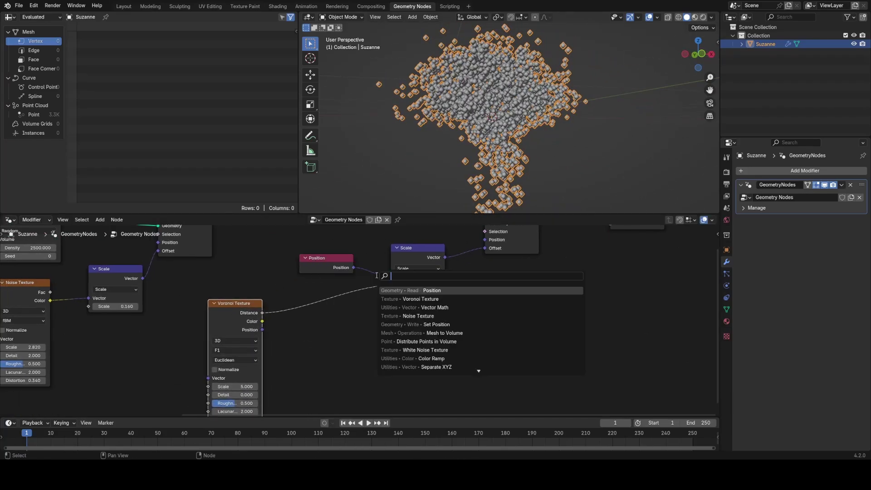
{"action": "type", "text": "ma"}
{"action": "key", "text": "Return"}
{"action": "right_click", "coordinate": [374, 290]}
Insert a Math node set to Multiply between the Voronoi Texture's Distance and the second Scale node's Scale input.
{"action": "key", "text": "shift+a"}
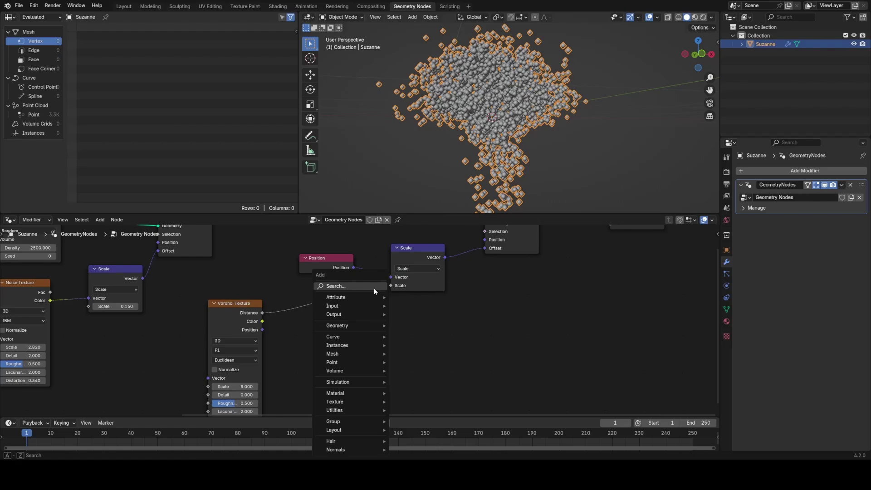
{"action": "left_click", "coordinate": [374, 288]}
{"action": "type", "text": "ma"}
{"action": "left_click", "coordinate": [382, 311]}
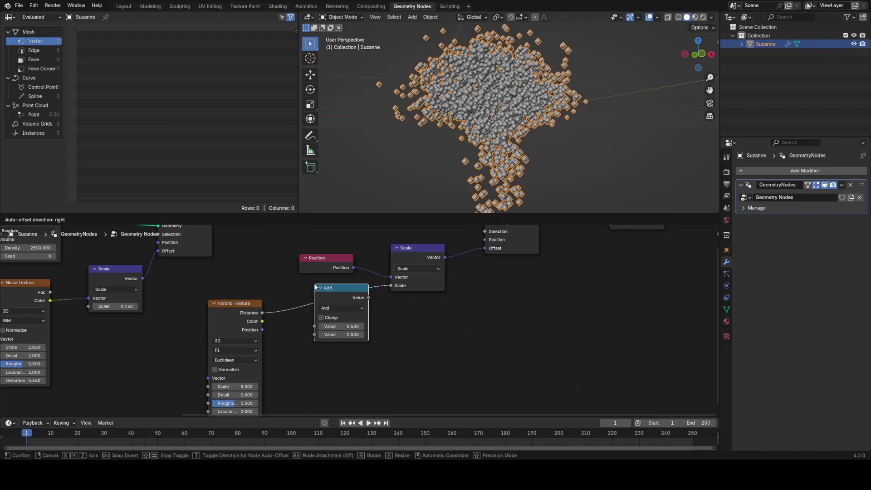
{"action": "left_click", "coordinate": [315, 287]}
{"action": "left_click", "coordinate": [341, 308]}
{"action": "left_click", "coordinate": [368, 339]}
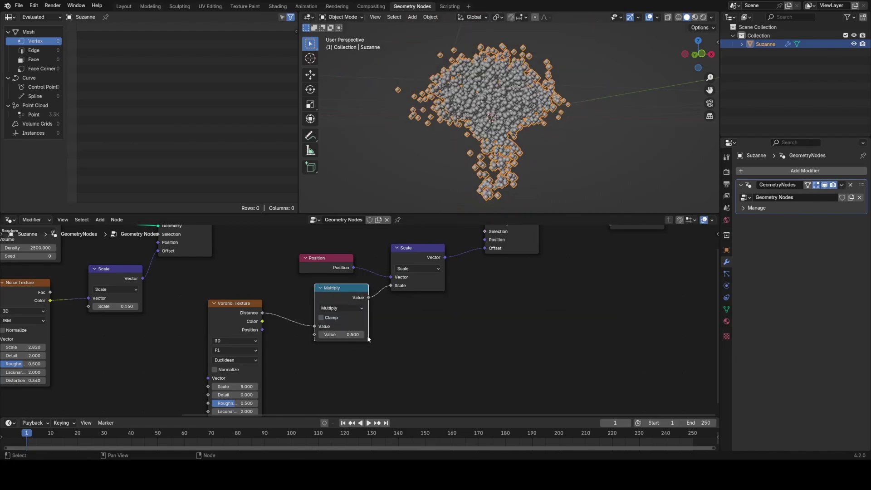
Shift the Multiply node slightly toward the Voronoi Texture and set its multiplier value to -1.
{"action": "middle_click_drag", "start_coordinate": [368, 339], "coordinate": [421, 317]}
{"action": "scroll", "coordinate": [421, 315], "scroll_direction": "up", "scroll_amount": 1}
{"action": "left_click_drag", "start_coordinate": [395, 268], "coordinate": [379, 269]}
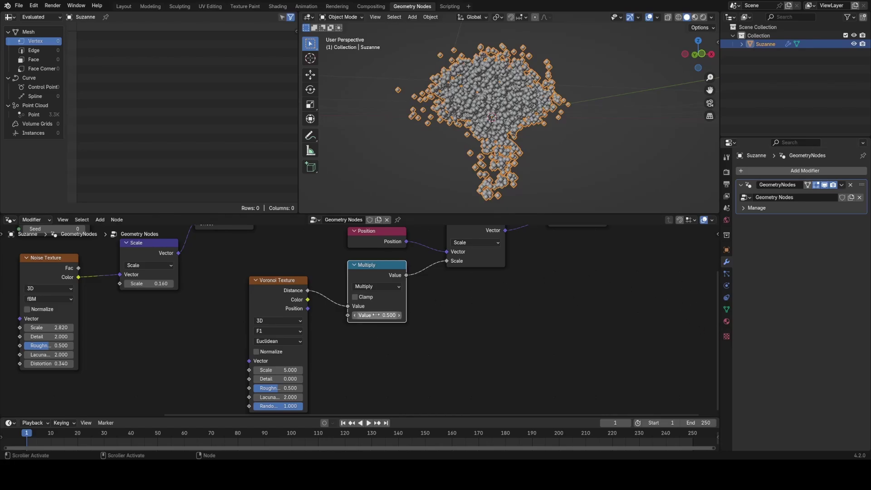
{"action": "left_click", "coordinate": [355, 316]}
{"action": "left_click", "coordinate": [355, 316]}
{"action": "left_click", "coordinate": [355, 316]}
{"action": "left_click", "coordinate": [355, 316]}
{"action": "left_click", "coordinate": [355, 316]}
{"action": "left_click", "coordinate": [355, 316]}
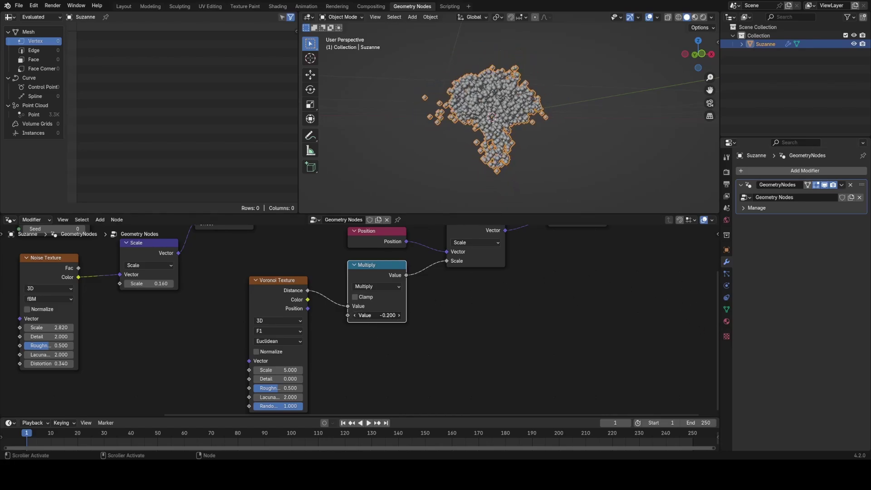
{"action": "left_click", "coordinate": [355, 316]}
{"action": "left_click", "coordinate": [355, 316]}
{"action": "scroll", "coordinate": [355, 318], "scroll_direction": "down", "scroll_amount": 5, "text": "ctrl"}
Duplicate the Multiply node, place the copy between it and the Scale node, and set the copy's value to 1.
{"action": "left_click_drag", "start_coordinate": [366, 265], "coordinate": [343, 275]}
{"action": "key", "text": "shift+d"}
{"action": "left_click", "coordinate": [425, 272]}
{"action": "left_click", "coordinate": [429, 319]}
{"action": "type", "text": "1"}
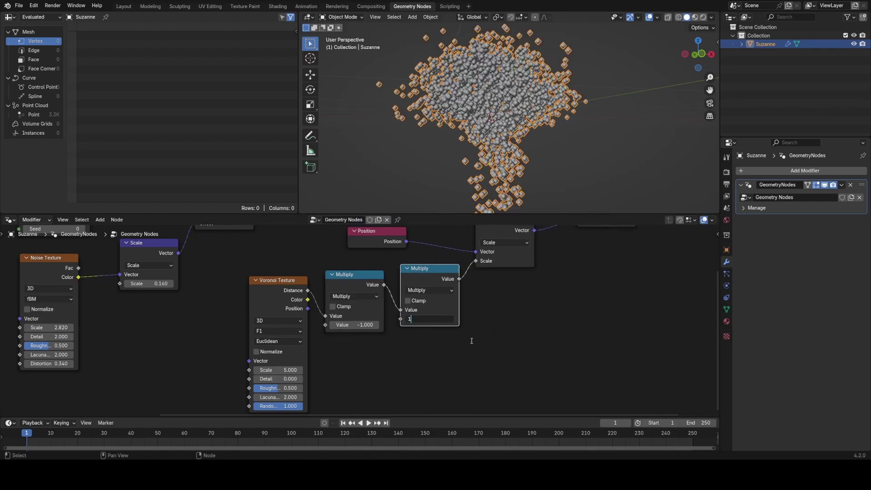
{"action": "key", "text": "Return"}
{"action": "left_click_drag", "start_coordinate": [422, 273], "coordinate": [417, 285]}
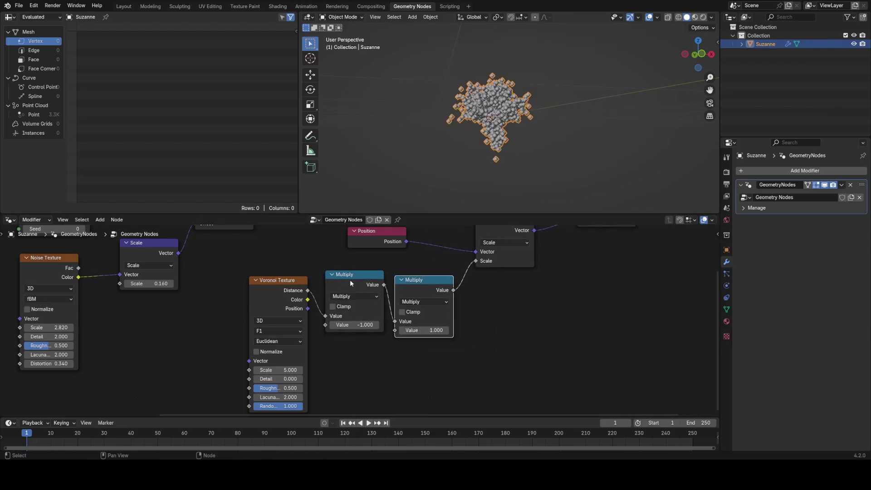
Collapse the first Multiply node and set the second Multiply node's value to 0.3.
{"action": "left_click", "coordinate": [332, 275]}
{"action": "left_click_drag", "start_coordinate": [363, 277], "coordinate": [356, 285]}
{"action": "left_click", "coordinate": [373, 295]}
{"action": "middle_click_drag", "start_coordinate": [385, 335], "coordinate": [354, 336]}
{"action": "scroll", "coordinate": [356, 335], "scroll_direction": "up", "scroll_amount": 2}
{"action": "left_click", "coordinate": [372, 332]}
{"action": "left_click", "coordinate": [372, 332]}
{"action": "left_click", "coordinate": [373, 332]}
{"action": "left_click", "coordinate": [372, 331]}
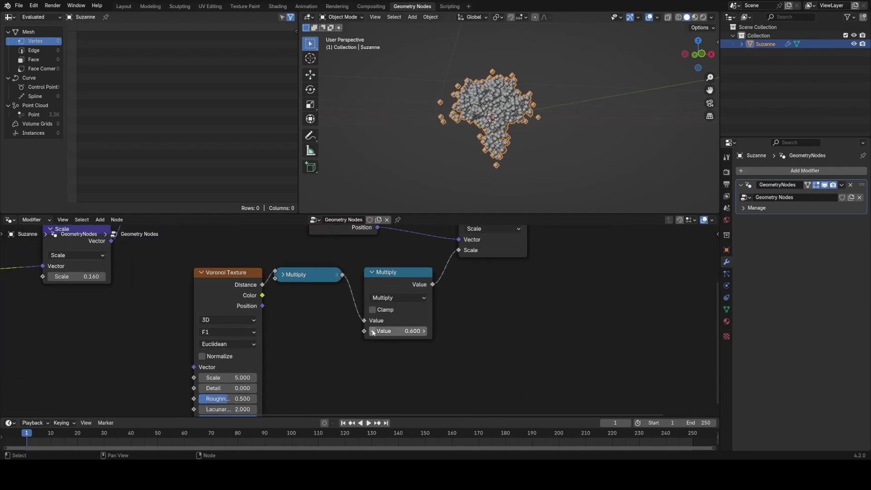
{"action": "left_click", "coordinate": [373, 332]}
{"action": "left_click", "coordinate": [372, 332]}
{"action": "left_click", "coordinate": [372, 332]}
Set the Voronoi Texture's Scale to 1.39 and the second Multiply node's value to 0.73.
{"action": "middle_click_drag", "start_coordinate": [286, 363], "coordinate": [285, 350]}
{"action": "scroll", "coordinate": [284, 350], "scroll_direction": "up", "scroll_amount": 1}
{"action": "double_click", "coordinate": [221, 365]}
{"action": "type", "text": "1"}
{"action": "key", "text": "Return"}
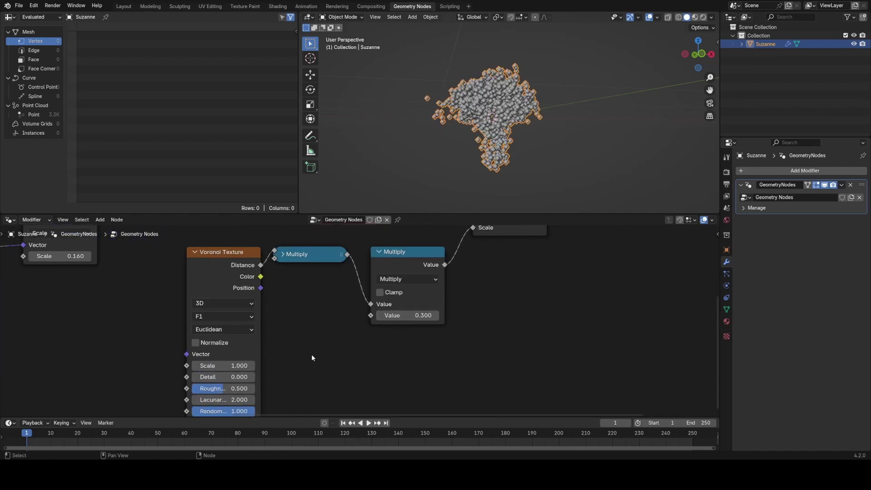
{"action": "left_click_drag", "start_coordinate": [211, 365], "coordinate": [226, 366], "text": "shift"}
{"action": "left_click_drag", "start_coordinate": [400, 314], "coordinate": [421, 313]}
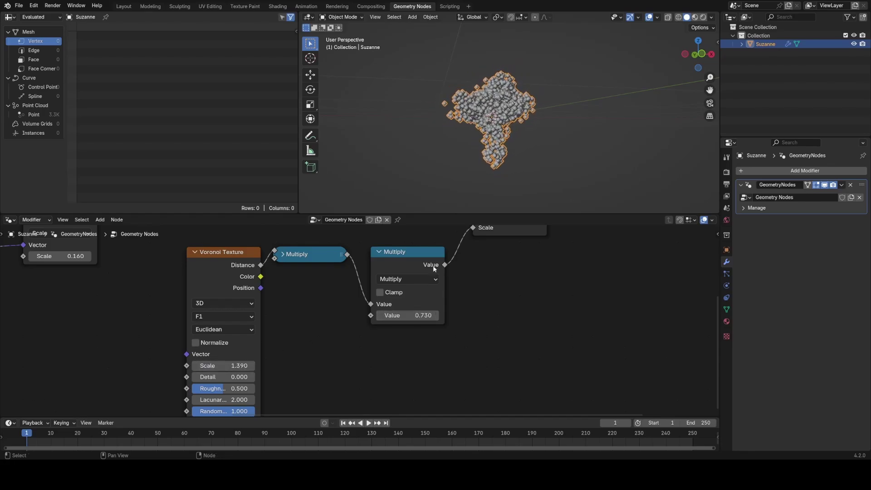
Raise the Voronoi Texture's Scale to 2.41 and the second Multiply node's value to 1.02 while checking the point cloud.
{"action": "middle_click_drag", "start_coordinate": [501, 131], "coordinate": [516, 121]}
{"action": "left_click_drag", "start_coordinate": [249, 366], "coordinate": [295, 366]}
{"action": "middle_click_drag", "start_coordinate": [348, 190], "coordinate": [399, 163]}
{"action": "scroll", "coordinate": [440, 135], "scroll_direction": "up", "scroll_amount": 3}
{"action": "middle_click_drag", "start_coordinate": [442, 136], "coordinate": [454, 159]}
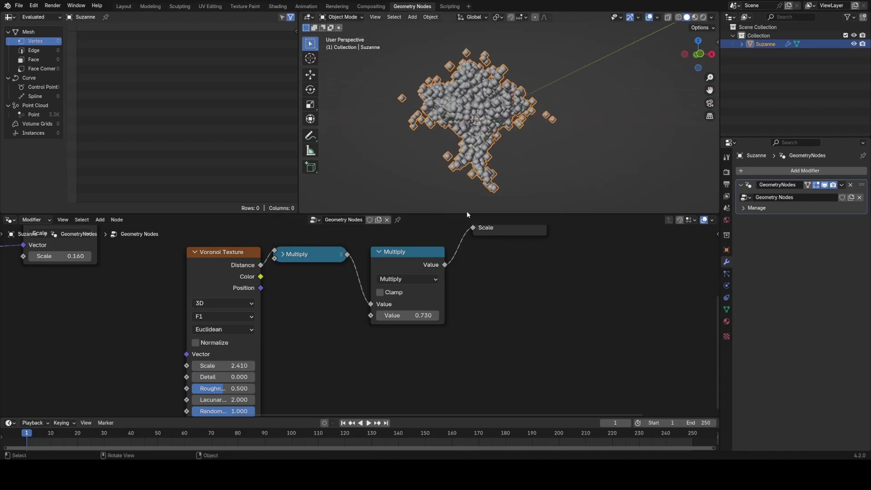
{"action": "left_click_drag", "start_coordinate": [410, 315], "coordinate": [423, 315]}
Set the Density of the Distribute Points in Volume node to 3500.
{"action": "scroll", "coordinate": [413, 319], "scroll_direction": "down", "scroll_amount": 5}
{"action": "middle_click_drag", "start_coordinate": [168, 284], "coordinate": [417, 364]}
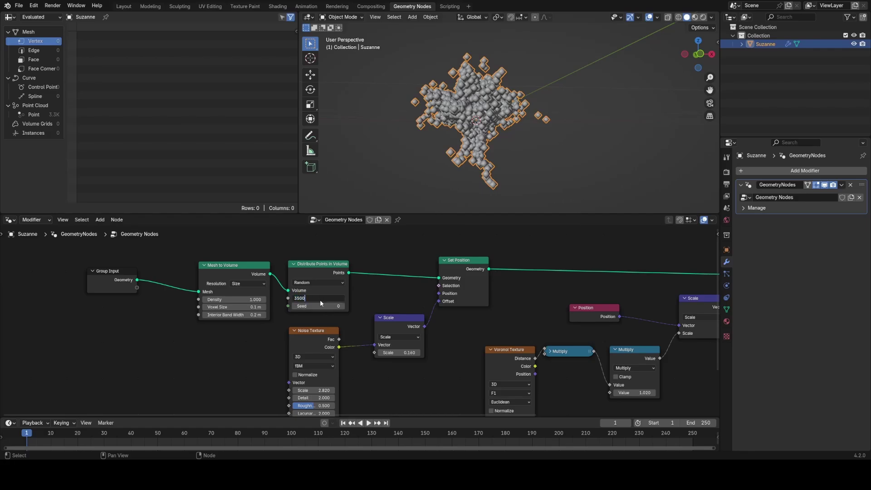
{"action": "key", "text": "Return"}
Duplicate the monkey object and place the copy beside the original along the X axis.
{"action": "scroll", "coordinate": [479, 139], "scroll_direction": "down", "scroll_amount": 5}
{"action": "middle_click_drag", "start_coordinate": [487, 125], "coordinate": [538, 133]}
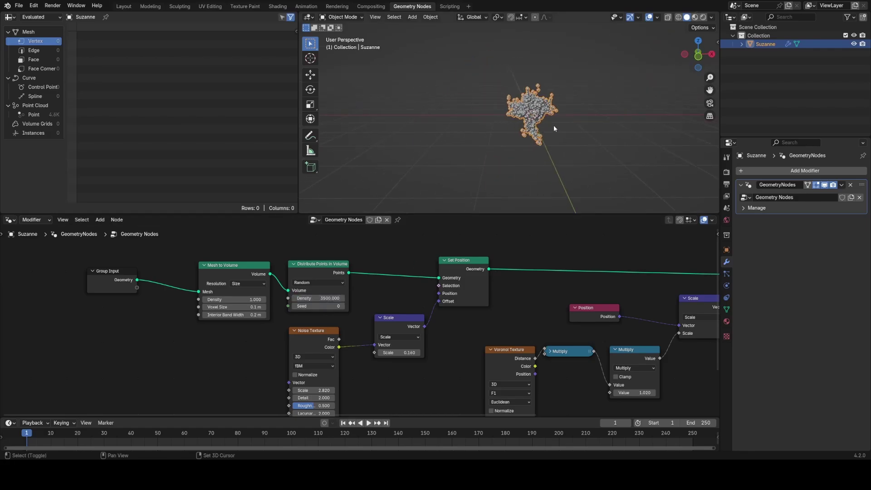
{"action": "key", "text": "shift+d"}
{"action": "key", "text": "x"}
{"action": "left_click", "coordinate": [452, 132]}
Enlarge the copy's mesh in Edit Mode by about 2.5 times and move the object along X to about -3.26 m.
{"action": "key", "text": "Tab"}
{"action": "key", "text": "s"}
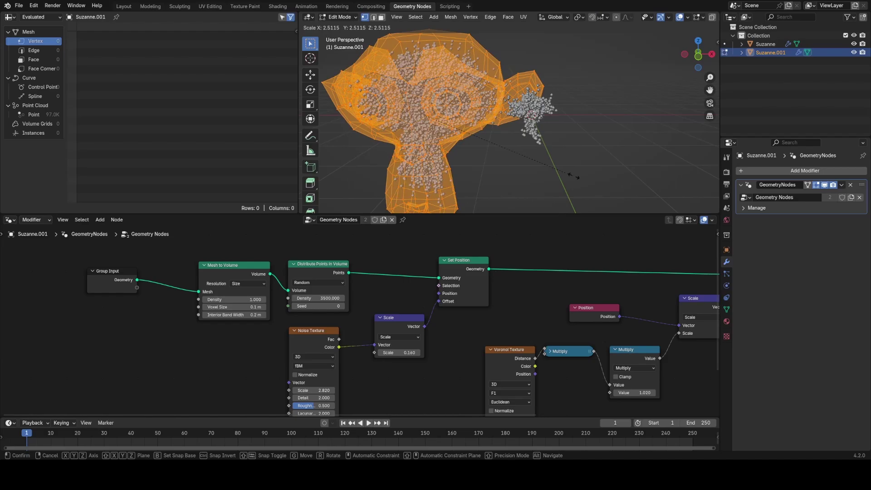
{"action": "left_click", "coordinate": [573, 176]}
{"action": "key", "text": "Tab"}
{"action": "middle_click_drag", "start_coordinate": [540, 145], "coordinate": [525, 127]}
{"action": "key", "text": "g"}
{"action": "key", "text": "x"}
{"action": "left_click", "coordinate": [519, 119]}
Check the enlarged copy's transform values, then deselect it and compare both point clouds from several angles.
{"action": "key", "text": "n"}
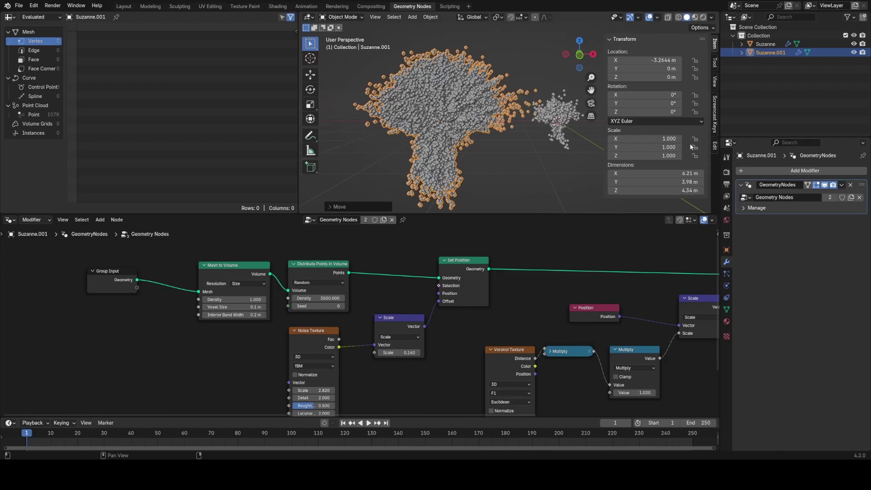
{"action": "key", "text": "n"}
{"action": "middle_click_drag", "start_coordinate": [613, 134], "coordinate": [548, 129]}
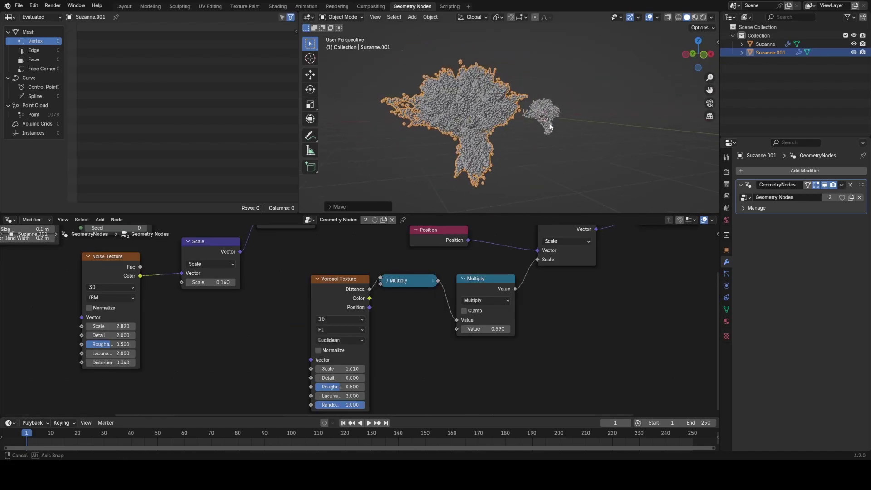
{"action": "middle_click_drag", "start_coordinate": [550, 127], "coordinate": [533, 132]}
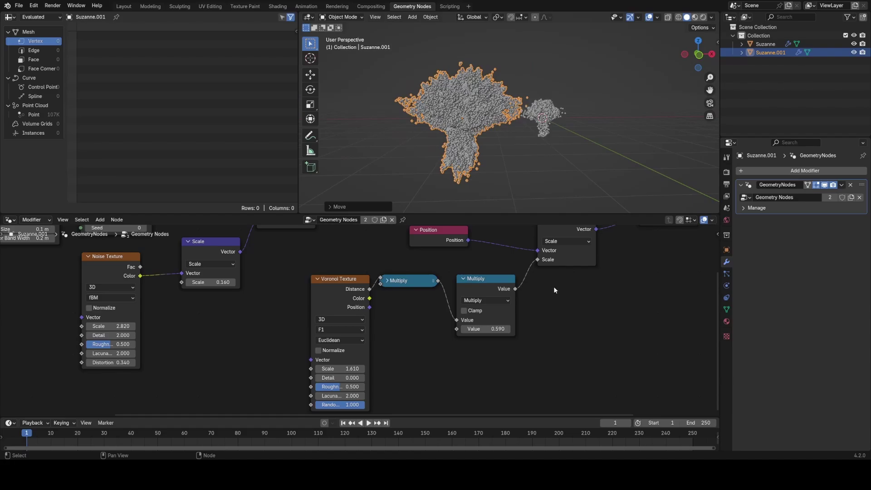
{"action": "scroll", "coordinate": [566, 151], "scroll_direction": "down", "scroll_amount": 1}
{"action": "left_click", "coordinate": [567, 155]}
{"action": "scroll", "coordinate": [555, 149], "scroll_direction": "up", "scroll_amount": 2}
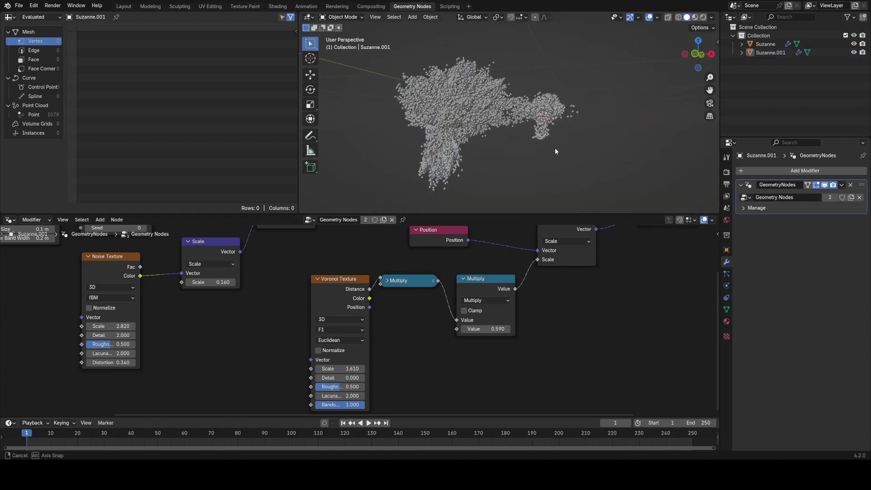
{"action": "middle_click_drag", "start_coordinate": [554, 149], "coordinate": [522, 136]}
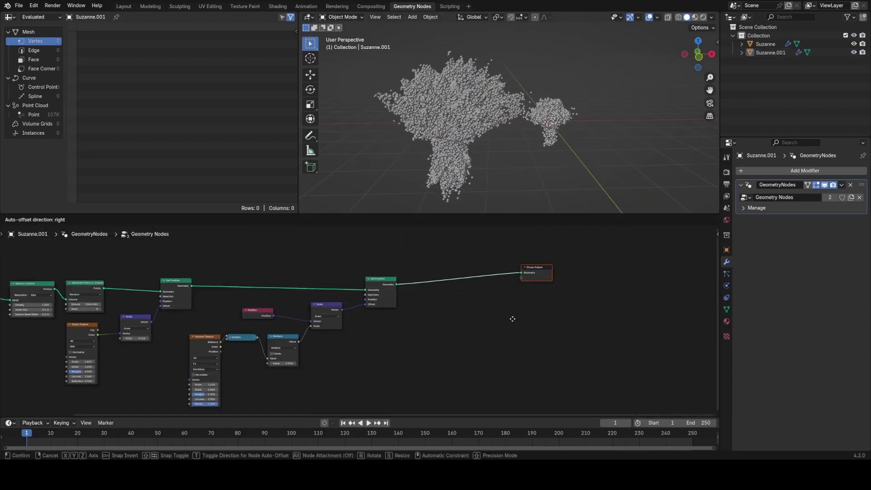
Move the Group Output farther away and insert a Points to Volume node after the second Set Position node.
{"action": "left_click", "coordinate": [597, 316]}
{"action": "key", "text": "shift+a"}
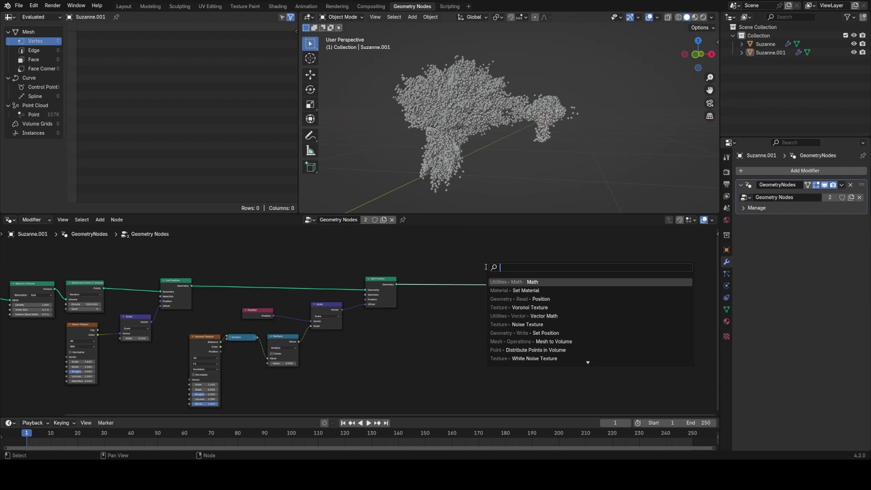
{"action": "type", "text": "points to"}
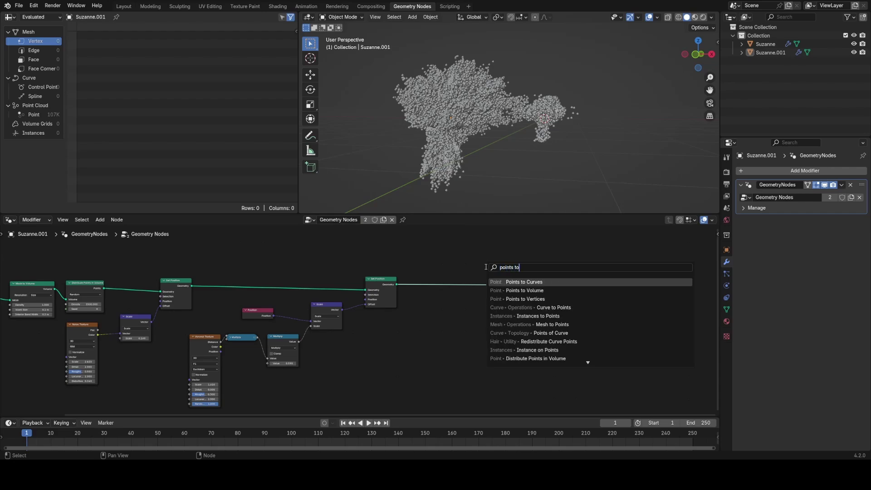
{"action": "key", "text": "Down"}
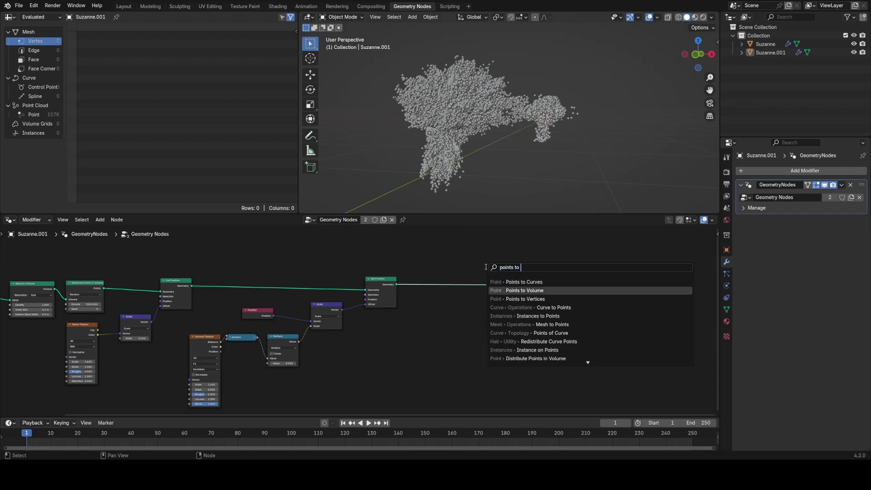
{"action": "key", "text": "Return"}
{"action": "left_click", "coordinate": [484, 267]}
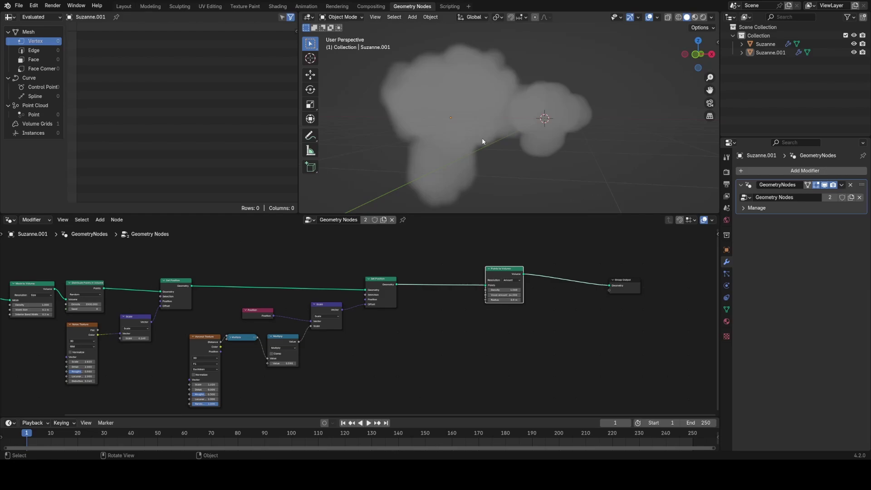
Set the Points to Volume node's Radius to 0.2 m, checking the shape of both clouds.
{"action": "scroll", "coordinate": [501, 144], "scroll_direction": "up", "scroll_amount": 1}
{"action": "mouse_move", "coordinate": [482, 142]}
{"action": "middle_mouse_down"}
{"action": "mouse_move", "coordinate": [500, 144]}
{"action": "mouse_move", "coordinate": [480, 136]}
{"action": "middle_mouse_up"}
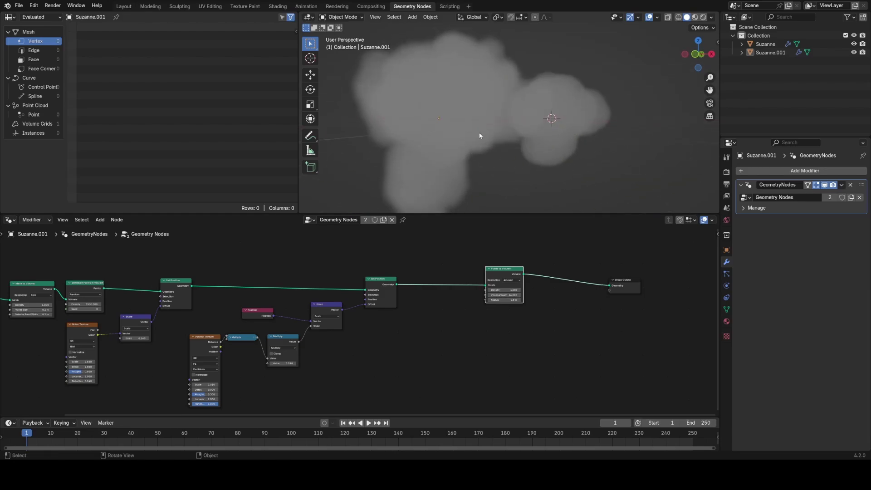
{"action": "scroll", "coordinate": [453, 315], "scroll_direction": "up", "scroll_amount": 4}
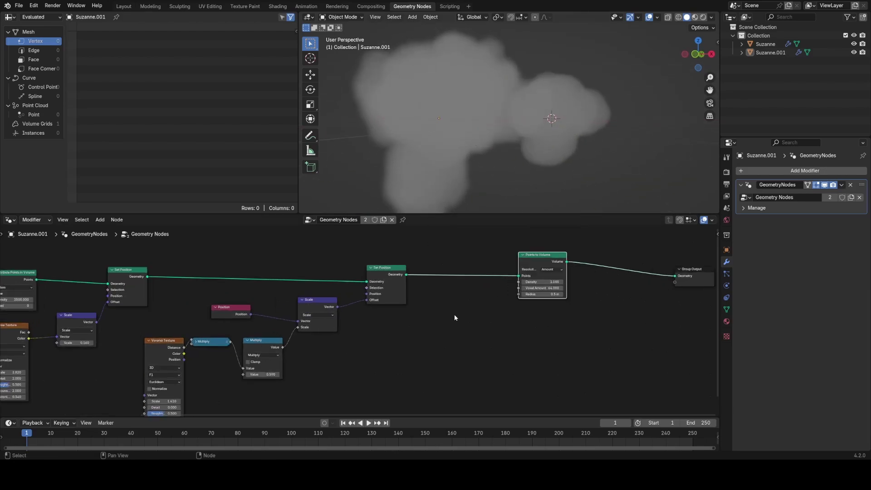
{"action": "scroll", "coordinate": [486, 319], "scroll_direction": "up", "scroll_amount": 1}
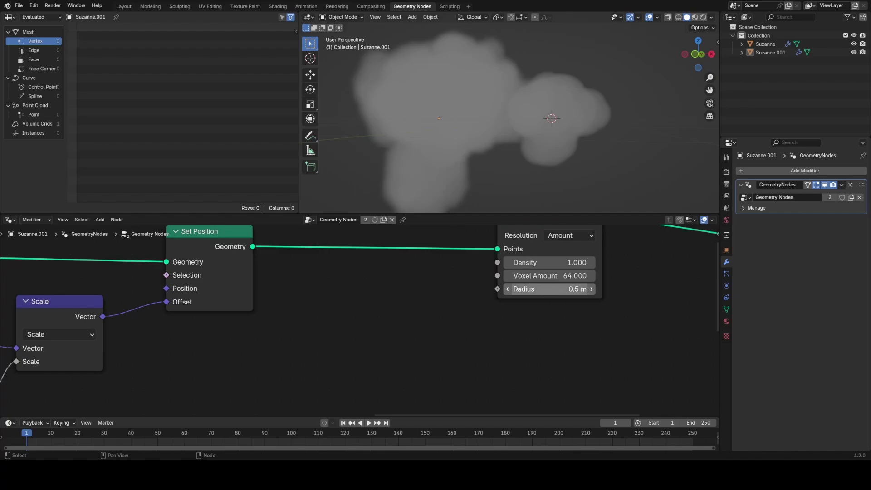
{"action": "left_click_drag", "start_coordinate": [509, 292], "coordinate": [473, 292]}
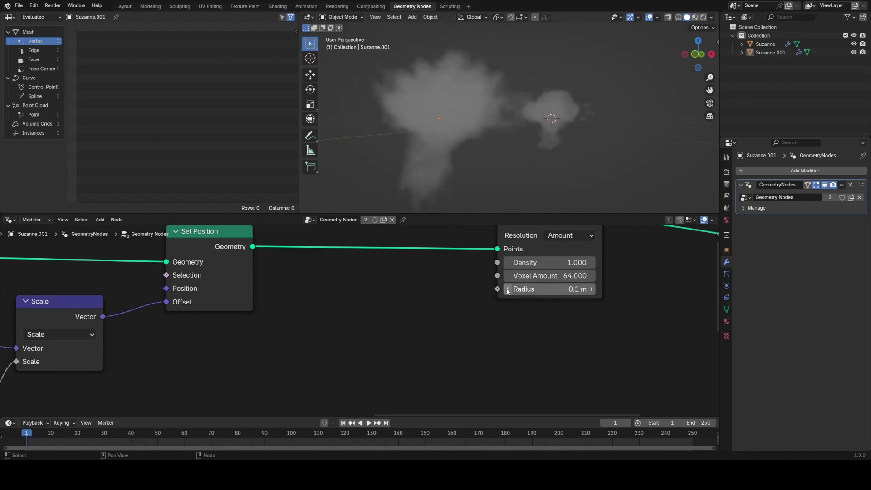
{"action": "middle_click_drag", "start_coordinate": [533, 125], "coordinate": [539, 179]}
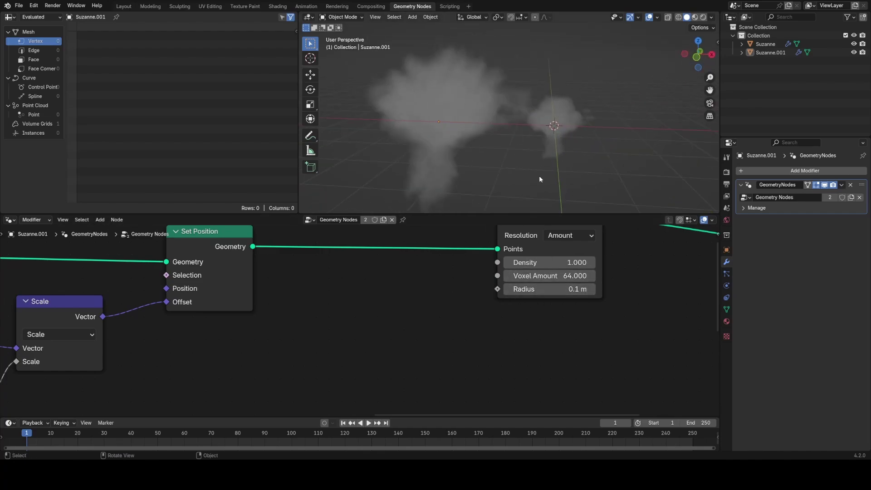
{"action": "left_click_drag", "start_coordinate": [572, 291], "coordinate": [582, 290]}
Preview both clouds in Rendered shading, then return the viewport to Solid shading.
{"action": "middle_click_drag", "start_coordinate": [499, 152], "coordinate": [459, 135]}
{"action": "key", "text": "z"}
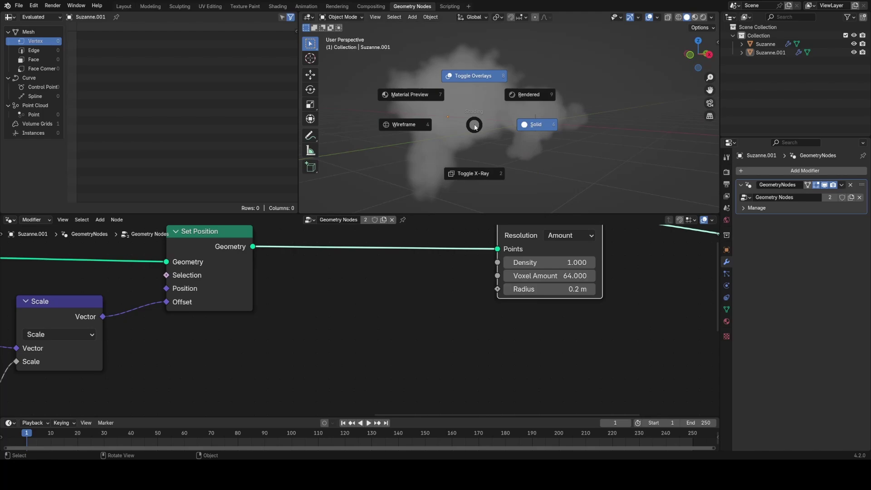
{"action": "left_click", "coordinate": [525, 70]}
{"action": "middle_click_drag", "start_coordinate": [521, 114], "coordinate": [572, 123]}
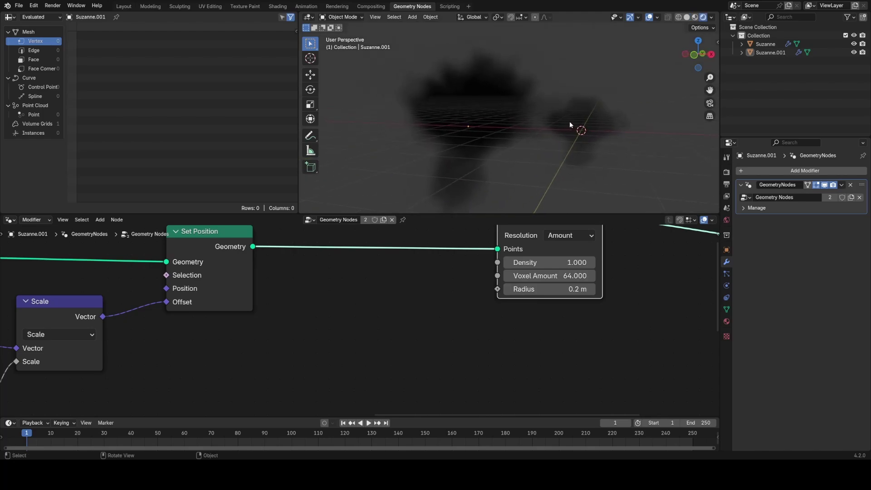
{"action": "key", "text": "z"}
{"action": "left_click", "coordinate": [600, 121]}
{"action": "mouse_move", "coordinate": [540, 159]}
{"action": "middle_mouse_down"}
{"action": "mouse_move", "coordinate": [548, 145]}
{"action": "mouse_move", "coordinate": [531, 157]}
{"action": "middle_mouse_up"}
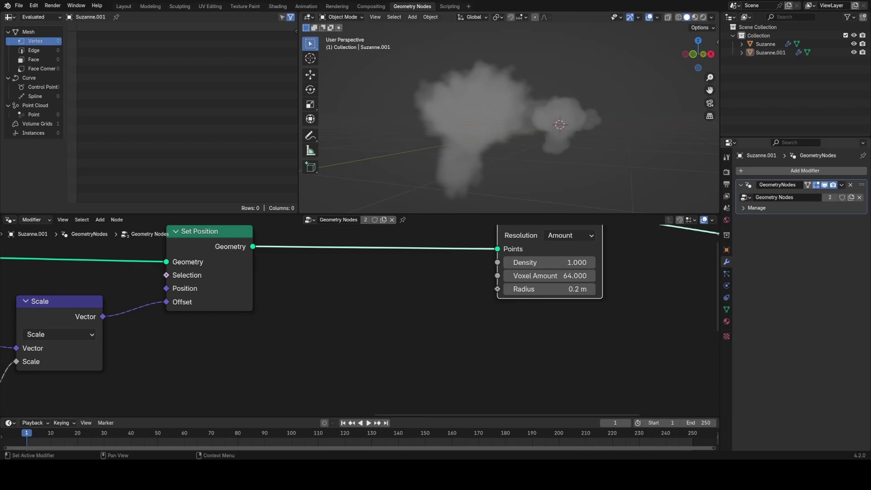
Set the render engine to Cycles and its device to GPU Compute.
{"action": "left_click", "coordinate": [726, 173]}
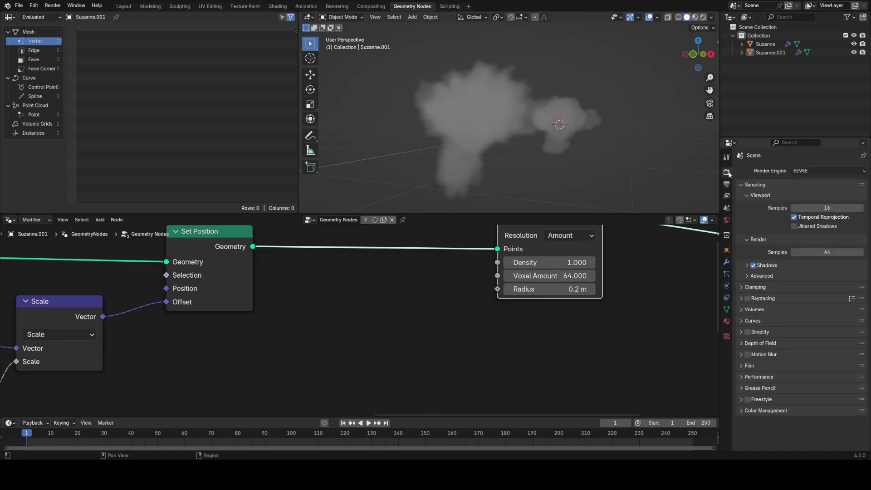
{"action": "left_click", "coordinate": [807, 172]}
{"action": "left_click", "coordinate": [815, 195]}
{"action": "left_click", "coordinate": [814, 192]}
{"action": "left_click", "coordinate": [810, 209]}
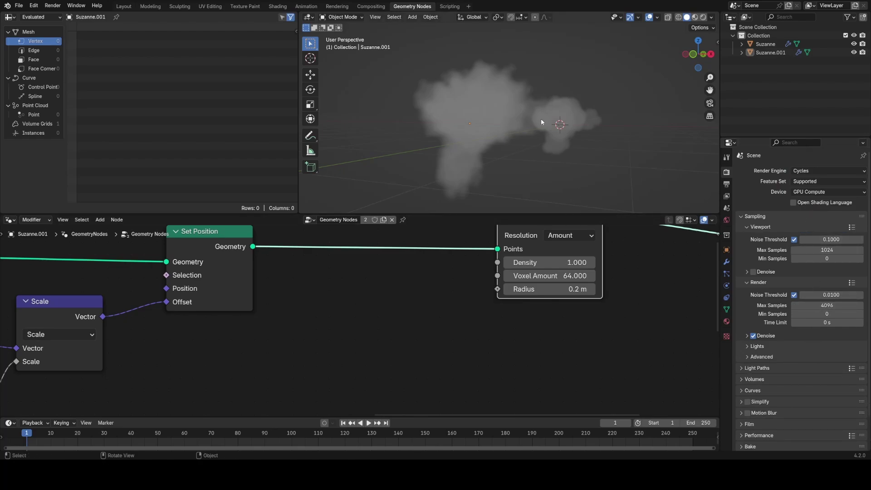
Show the clouds in Rendered shading and turn the geometry node editor into a Shader Editor showing the World nodes.
{"action": "key", "text": "z"}
{"action": "left_click", "coordinate": [625, 88]}
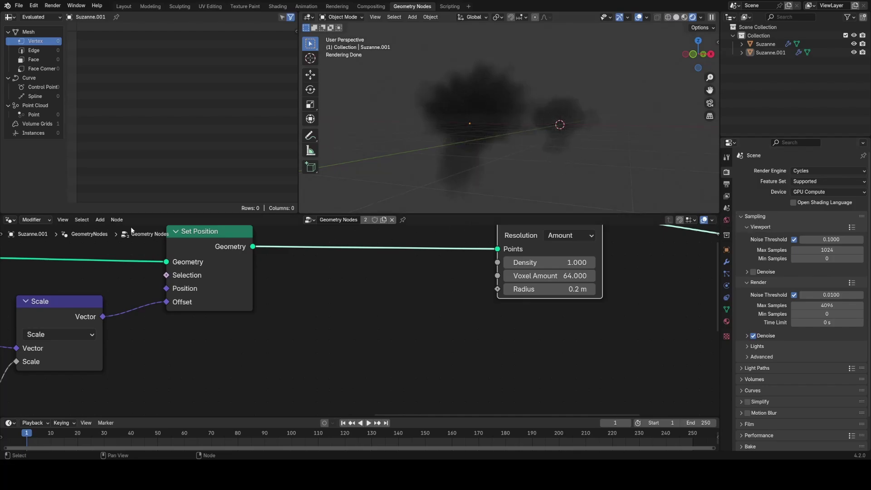
{"action": "left_click", "coordinate": [10, 220]}
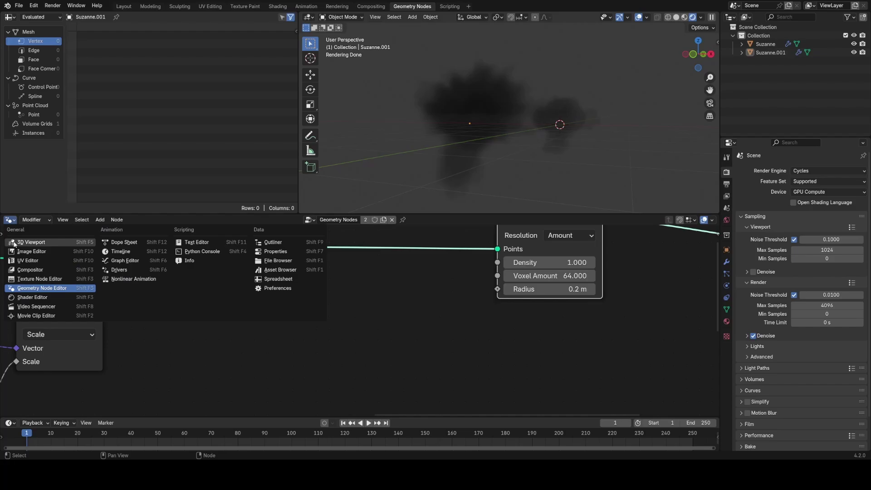
{"action": "left_click", "coordinate": [30, 298]}
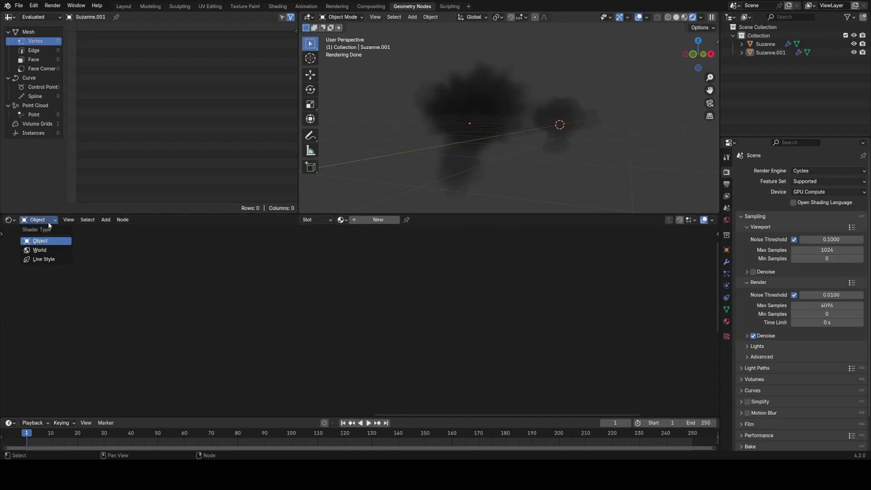
{"action": "left_click", "coordinate": [39, 250]}
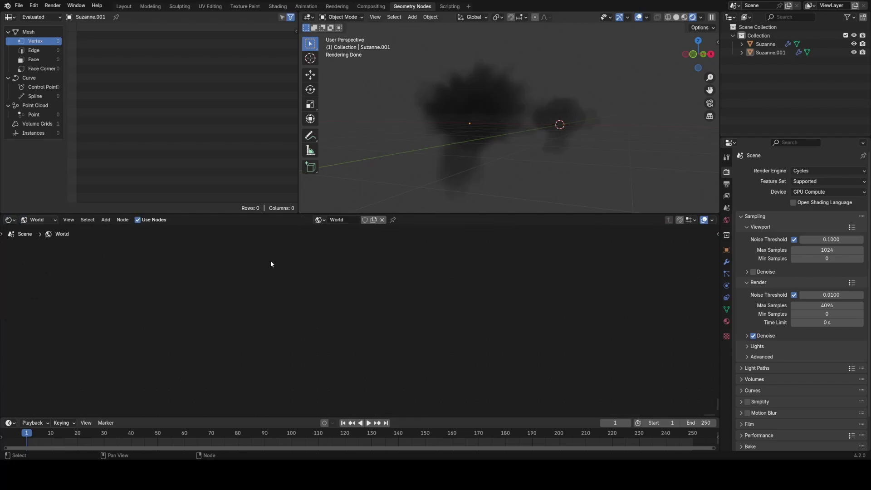
Add a Sky Texture node to the World nodes and connect its Color output to the Background node's Color input.
{"action": "key", "text": "Home"}
{"action": "left_click", "coordinate": [373, 276]}
{"action": "middle_click_drag", "start_coordinate": [214, 275], "coordinate": [525, 266]}
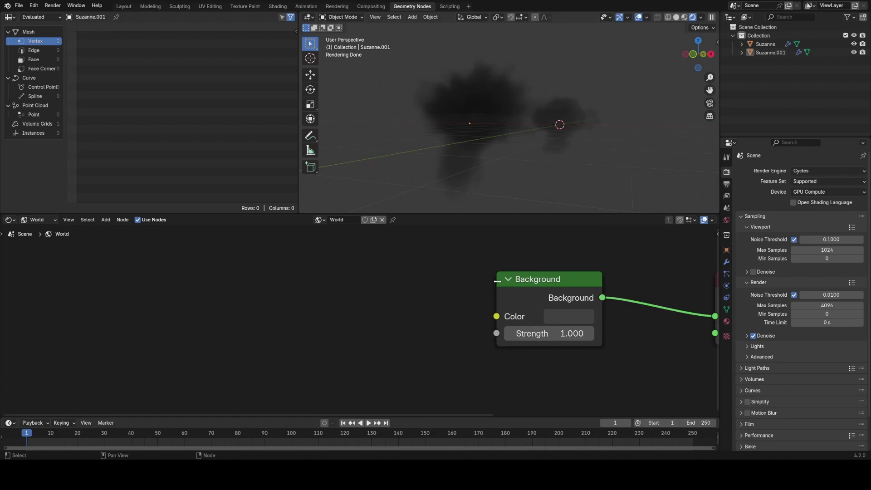
{"action": "key", "text": "shift+a"}
{"action": "type", "text": "sky"}
{"action": "key", "text": "Return"}
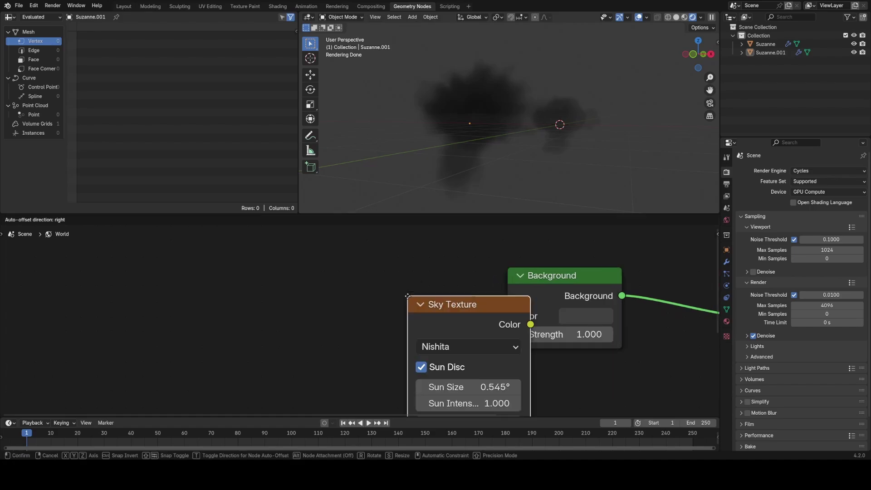
{"action": "left_click", "coordinate": [336, 268]}
{"action": "left_click_drag", "start_coordinate": [458, 296], "coordinate": [507, 316]}
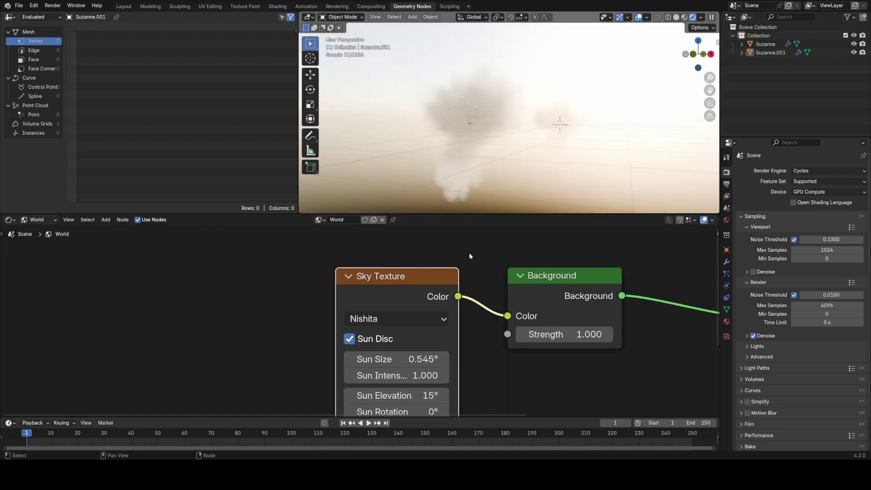
Set the Sky Texture's Sun Rotation to about 73.1° and its Ozone to 10.
{"action": "scroll", "coordinate": [495, 155], "scroll_direction": "down", "scroll_amount": 4}
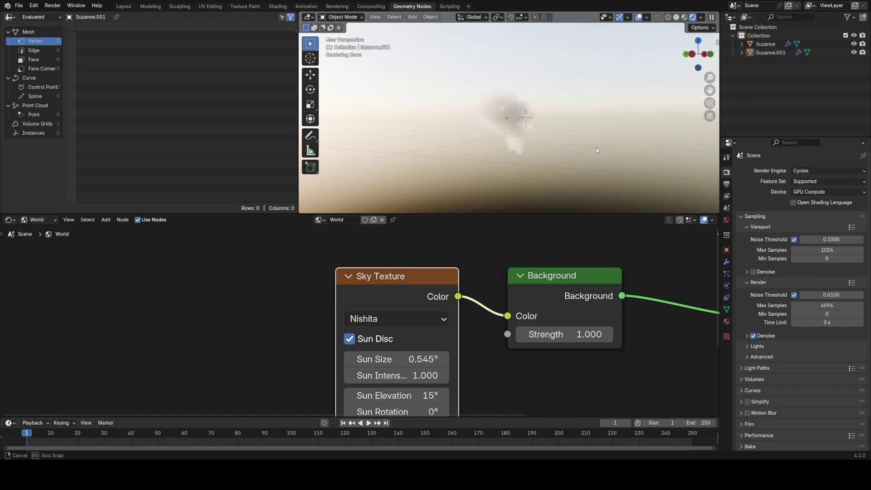
{"action": "scroll", "coordinate": [501, 236], "scroll_direction": "down", "scroll_amount": 1}
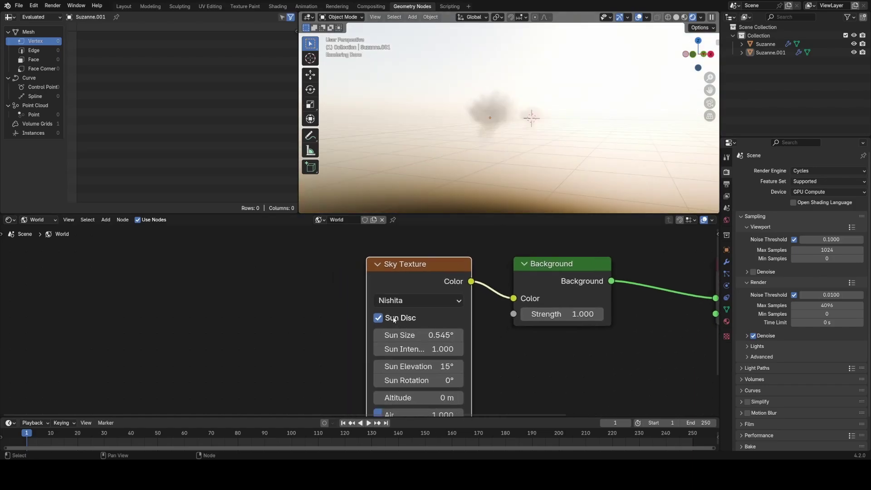
{"action": "scroll", "coordinate": [393, 320], "scroll_direction": "down", "scroll_amount": 2}
{"action": "left_click_drag", "start_coordinate": [408, 328], "coordinate": [453, 328]}
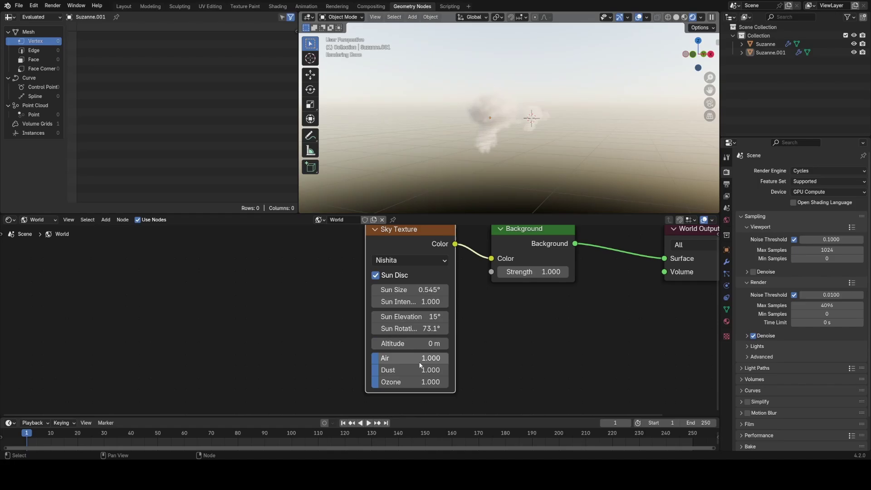
{"action": "left_click", "coordinate": [408, 382]}
{"action": "type", "text": "10"}
{"action": "key", "text": "Return"}
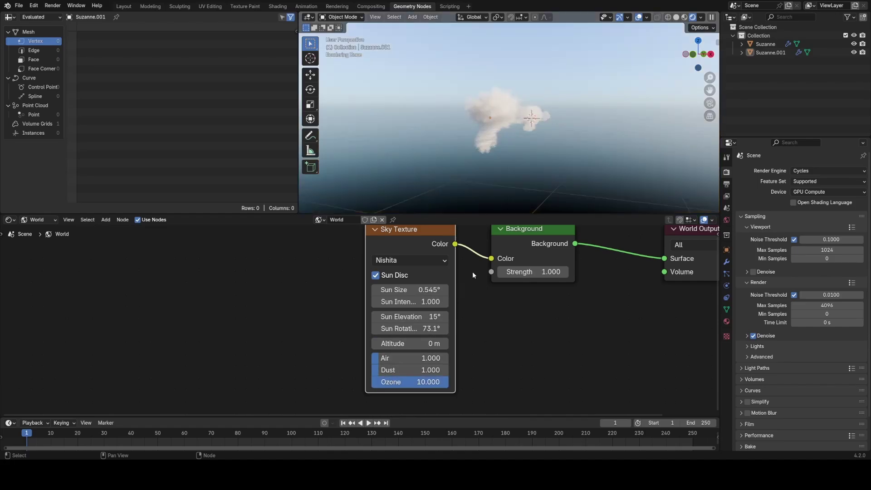
Set the Sky Texture's Sun Size to 11° and check the lighting on the clouds.
{"action": "scroll", "coordinate": [550, 178], "scroll_direction": "up", "scroll_amount": 3}
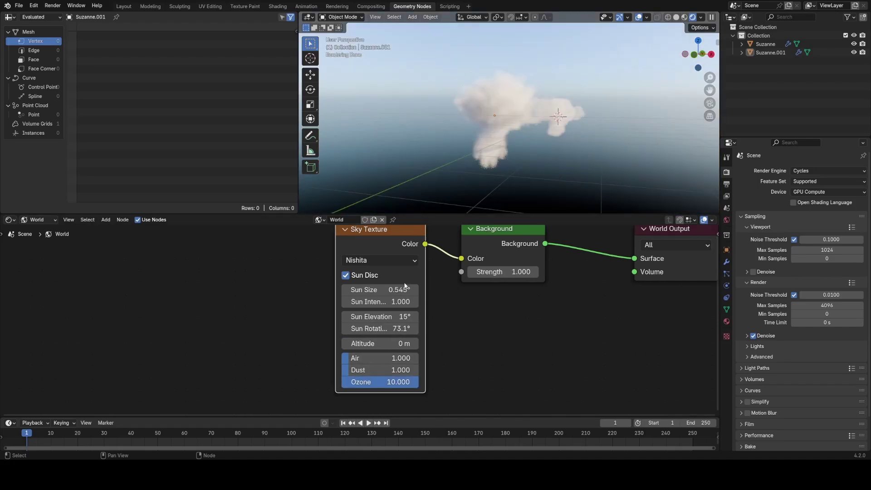
{"action": "left_click", "coordinate": [386, 292]}
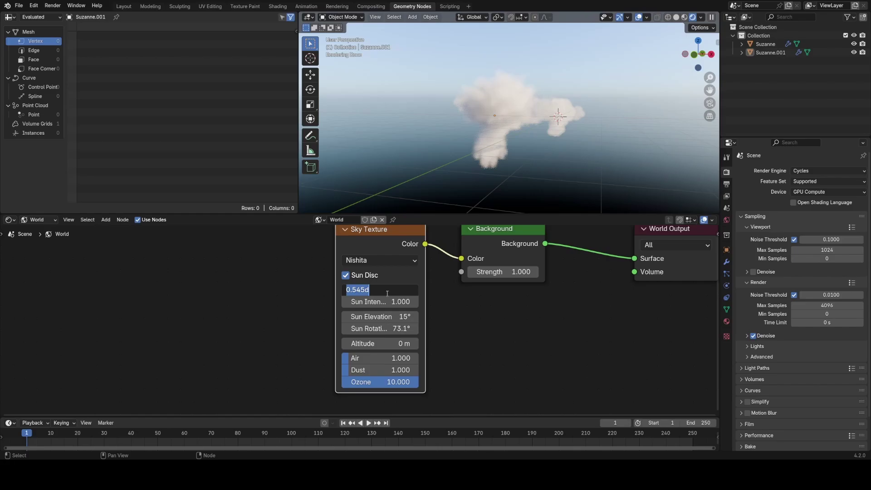
{"action": "type", "text": "11"}
{"action": "key", "text": "Return"}
{"action": "middle_click_drag", "start_coordinate": [507, 142], "coordinate": [547, 144]}
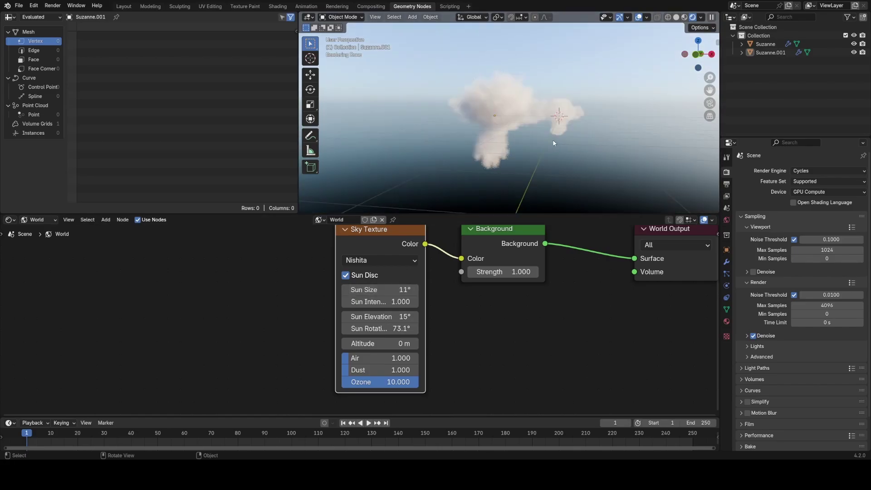
Return to the Geometry Node Editor and insert a Set Material node between Points to Volume and Group Output.
{"action": "left_click", "coordinate": [502, 341]}
{"action": "middle_click_drag", "start_coordinate": [475, 320], "coordinate": [381, 316]}
{"action": "left_click", "coordinate": [9, 221]}
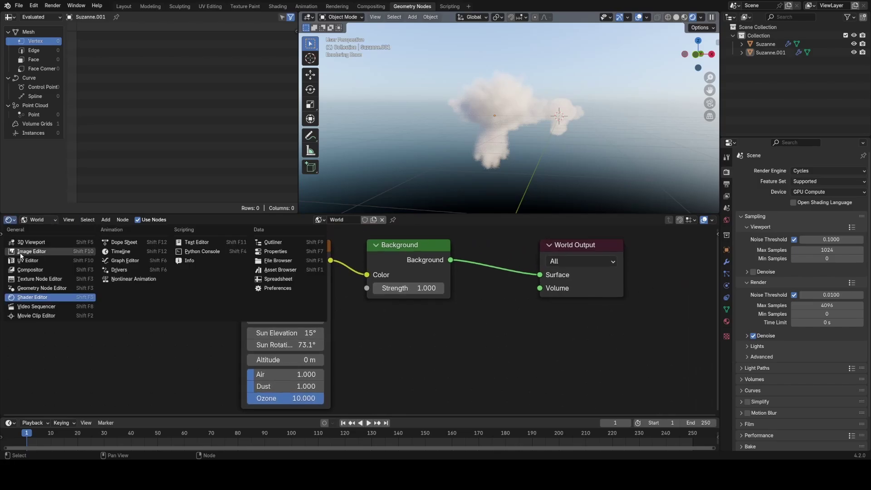
{"action": "left_click", "coordinate": [27, 287]}
{"action": "scroll", "coordinate": [576, 343], "scroll_direction": "down", "scroll_amount": 4, "text": "shift"}
{"action": "scroll", "coordinate": [553, 307], "scroll_direction": "right", "scroll_amount": 20, "text": "ctrl"}
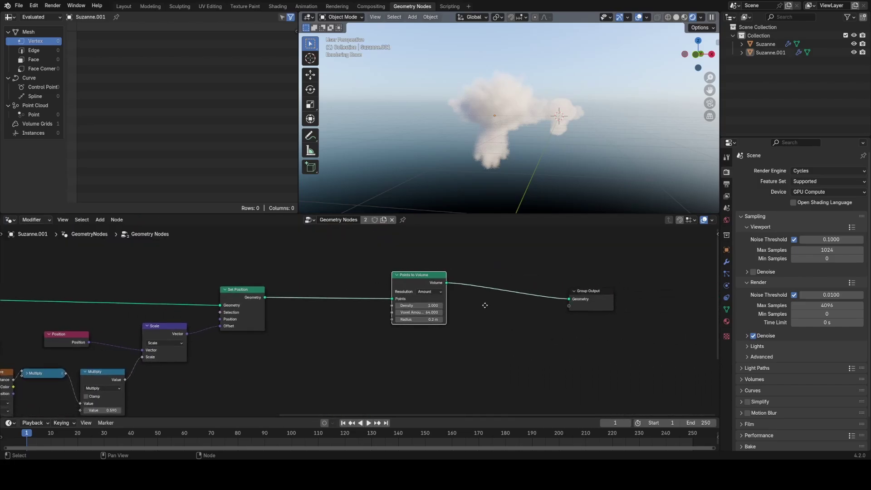
{"action": "key", "text": "shift+a"}
{"action": "type", "text": "set mat"}
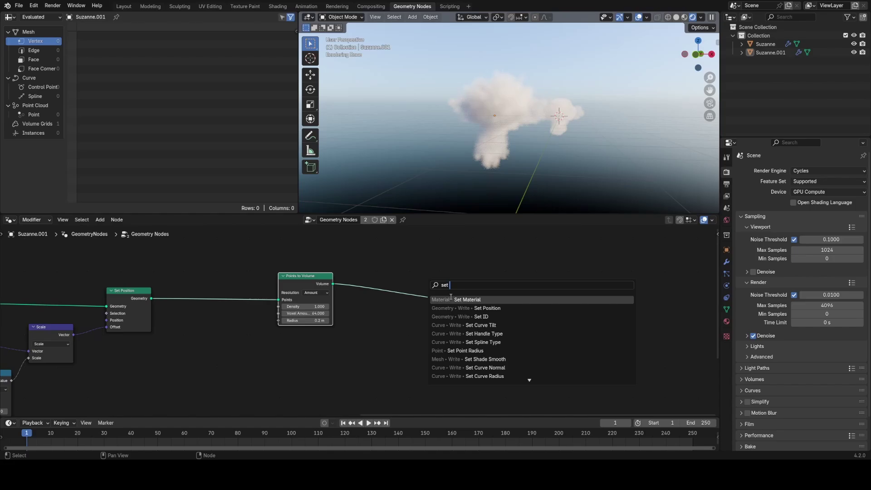
{"action": "key", "text": "Return"}
{"action": "left_click", "coordinate": [438, 314]}
Create a new material named Cloud for the active object and assign it in the Set Material node.
{"action": "left_click", "coordinate": [726, 321]}
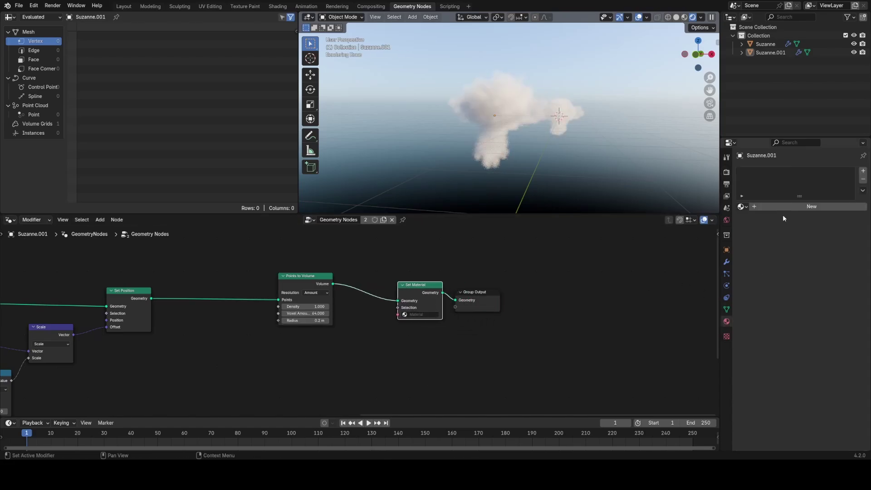
{"action": "left_click", "coordinate": [784, 207]}
{"action": "left_click", "coordinate": [796, 206]}
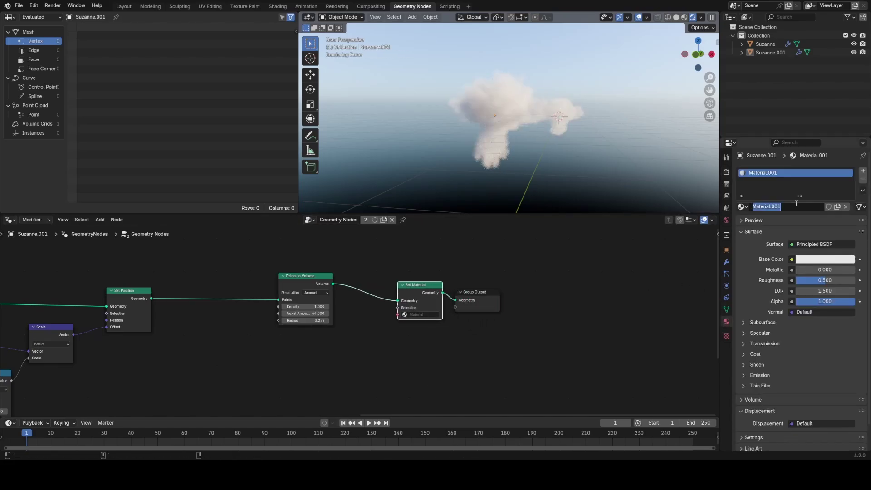
{"action": "type", "text": "Cloud"}
{"action": "key", "text": "Return"}
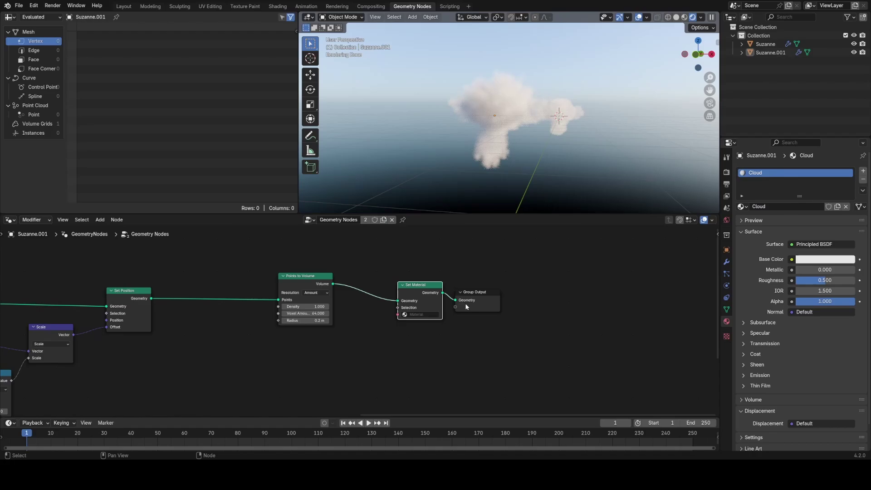
{"action": "left_click", "coordinate": [416, 325]}
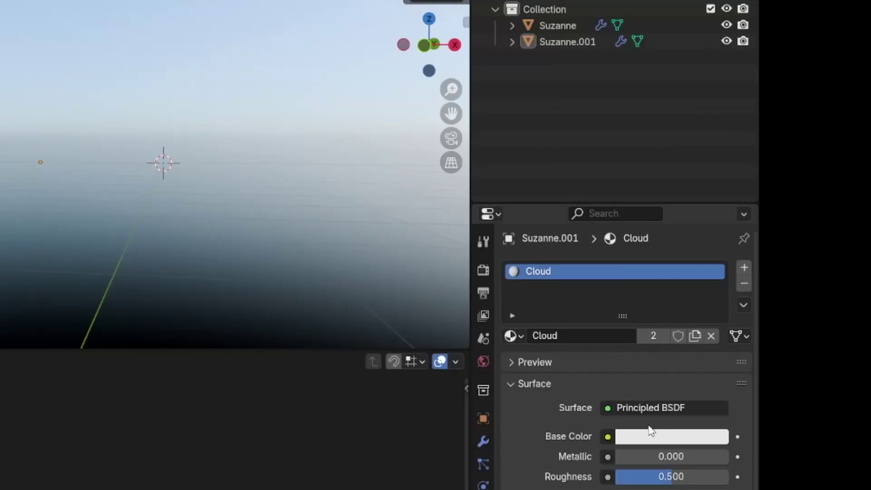
Disconnect the Cloud material's surface shader and assign Principled Volume as its volume shader.
{"action": "left_click", "coordinate": [679, 410]}
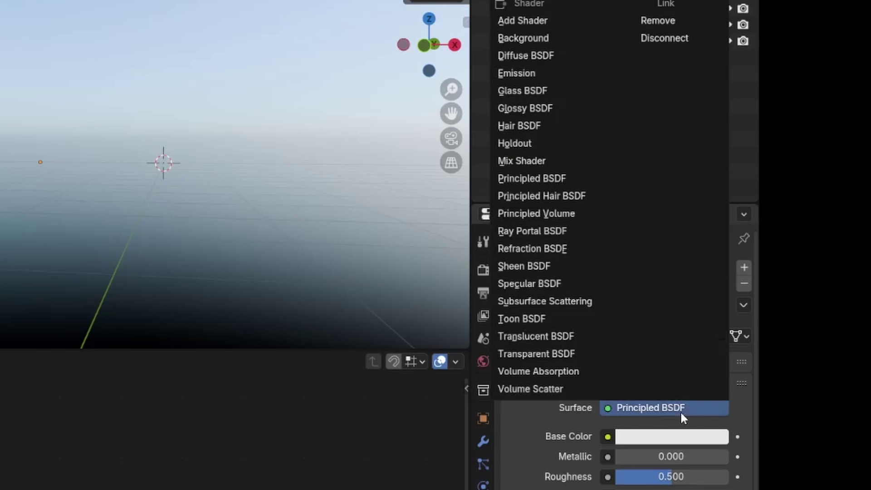
{"action": "left_click", "coordinate": [666, 38]}
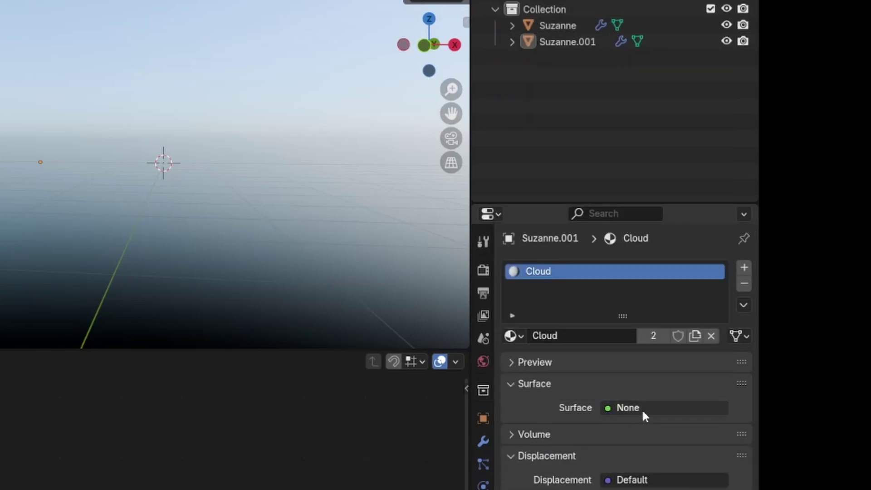
{"action": "left_click", "coordinate": [564, 434]}
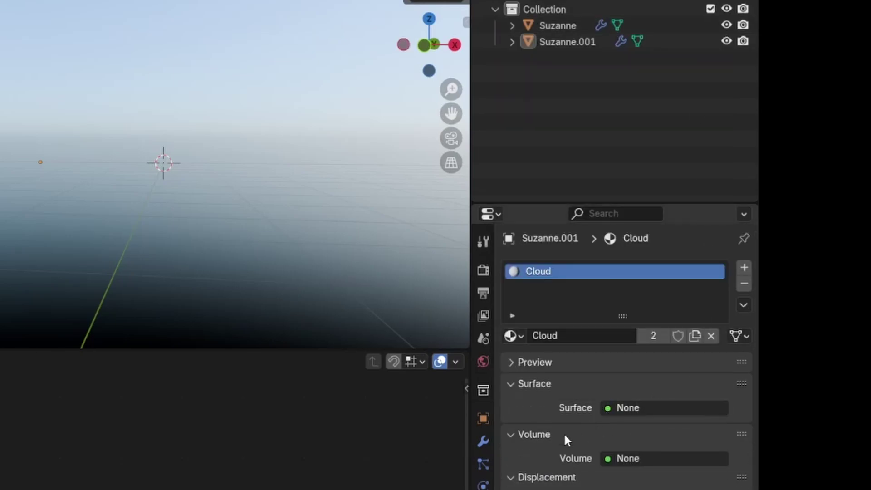
{"action": "left_click", "coordinate": [644, 460]}
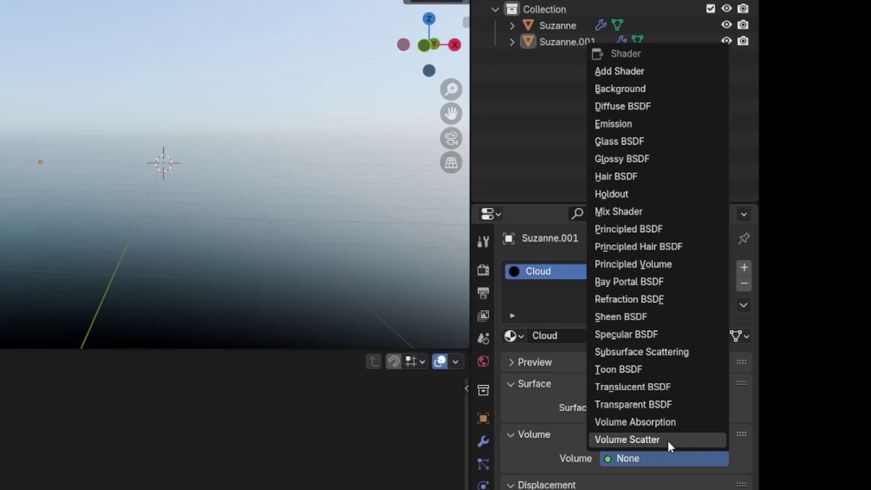
{"action": "left_click", "coordinate": [666, 264]}
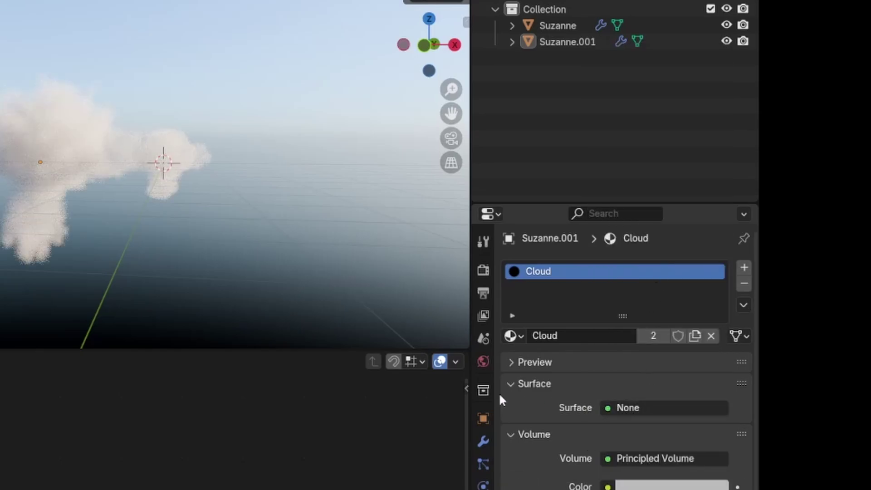
Set the Principled Volume's Color to pure white with Value 1 and its Density to 2.
{"action": "left_click", "coordinate": [653, 481]}
{"action": "left_click_drag", "start_coordinate": [815, 266], "coordinate": [839, 266]}
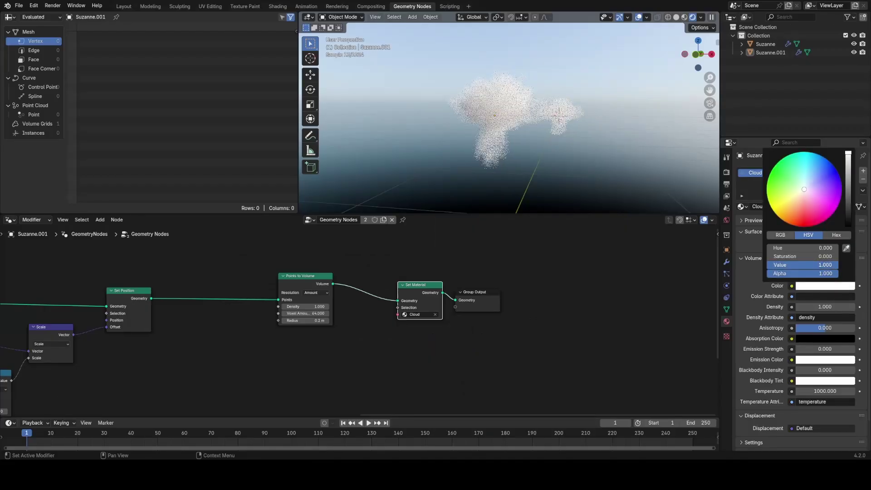
{"action": "mouse_move", "coordinate": [559, 138]}
{"action": "middle_mouse_down"}
{"action": "mouse_move", "coordinate": [624, 138]}
{"action": "mouse_move", "coordinate": [568, 140]}
{"action": "middle_mouse_up"}
{"action": "left_click", "coordinate": [820, 305]}
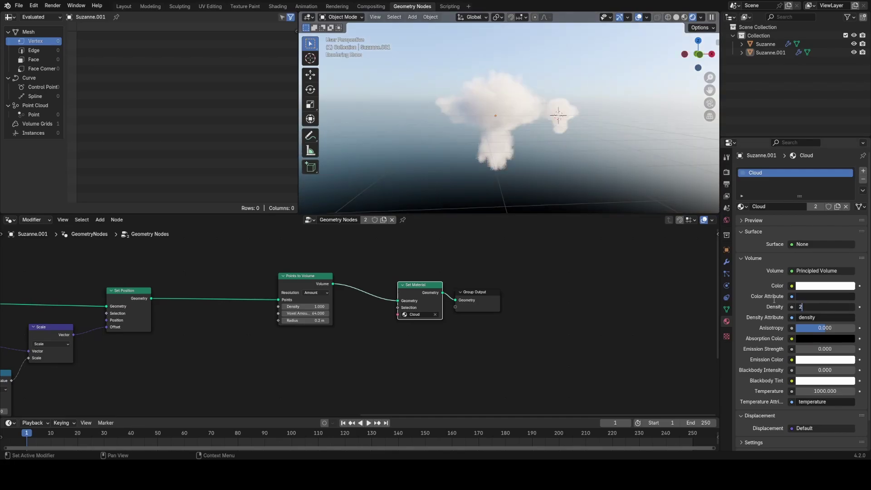
{"action": "type", "text": "2"}
{"action": "key", "text": "Return"}
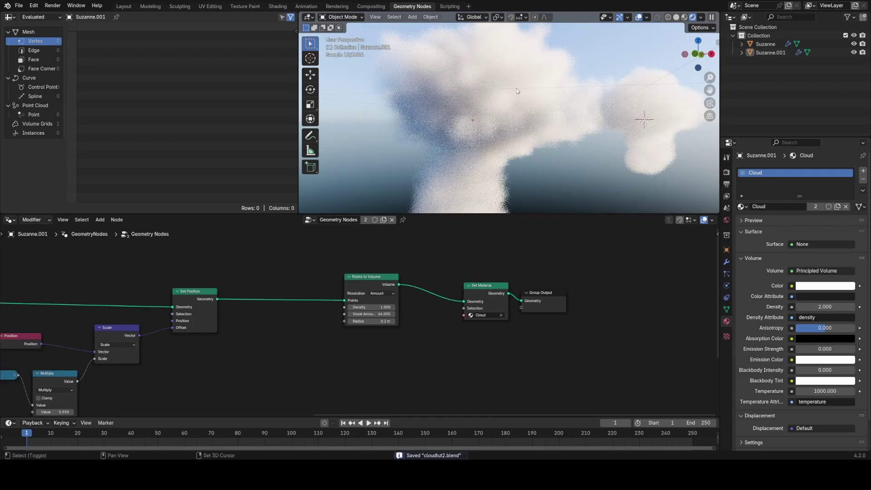
Set the Points to Volume node's resolution mode to Size.
{"action": "mouse_move", "coordinate": [517, 91]}
{"action": "middle_mouse_down", "text": "shift"}
{"action": "mouse_move", "coordinate": [506, 148]}
{"action": "mouse_move", "coordinate": [509, 95]}
{"action": "middle_mouse_up", "text": "shift"}
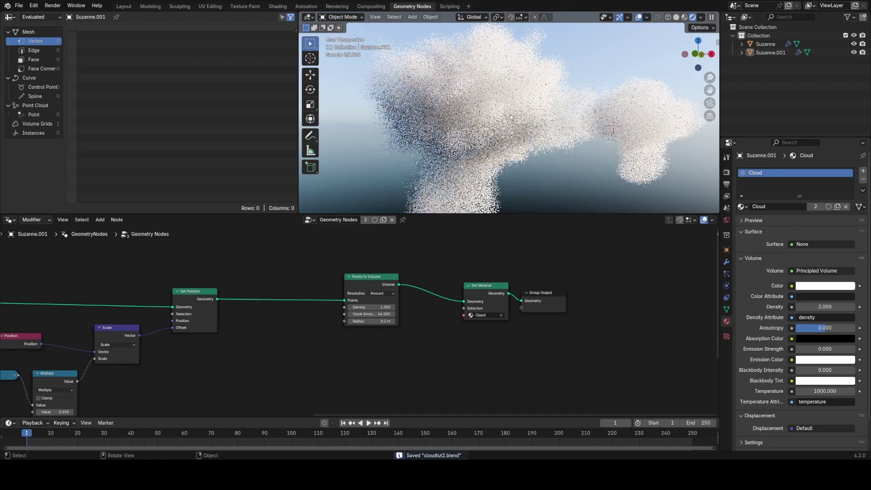
{"action": "scroll", "coordinate": [517, 129], "scroll_direction": "down", "scroll_amount": 2}
{"action": "middle_click_drag", "start_coordinate": [517, 129], "coordinate": [576, 149]}
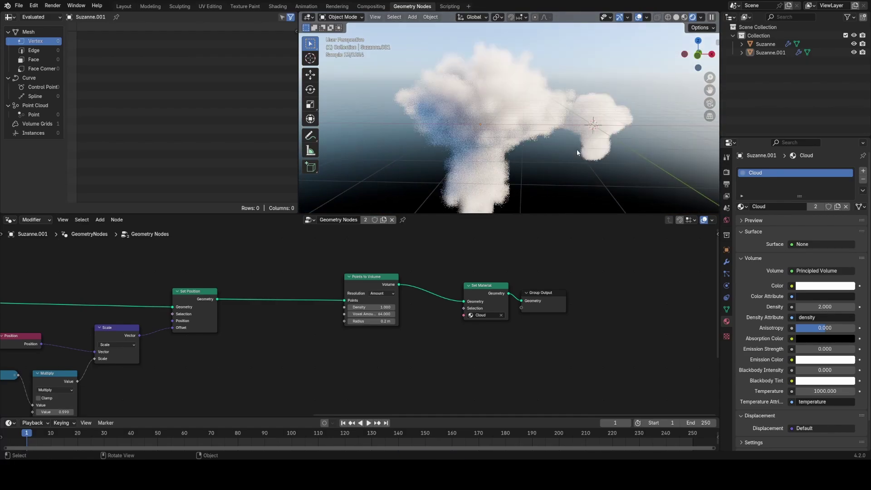
{"action": "middle_click_drag", "start_coordinate": [404, 281], "coordinate": [513, 276]}
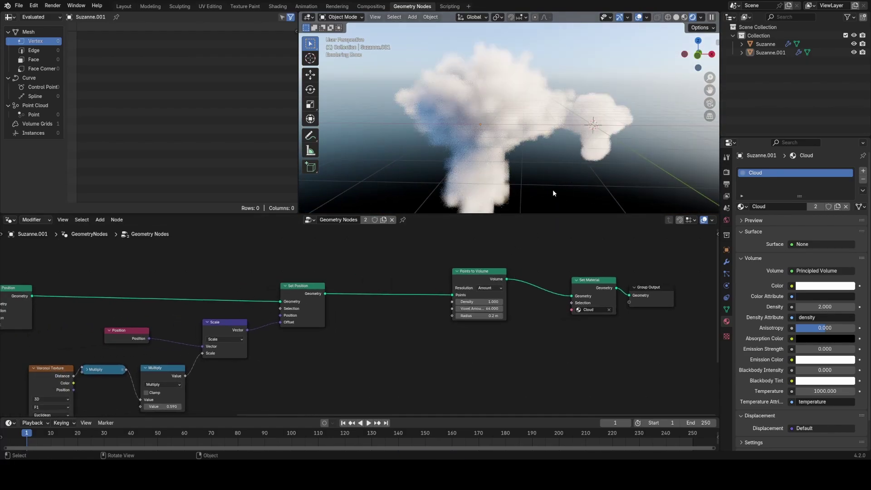
{"action": "scroll", "coordinate": [535, 141], "scroll_direction": "up", "scroll_amount": 5}
{"action": "scroll", "coordinate": [539, 150], "scroll_direction": "up", "scroll_amount": 3}
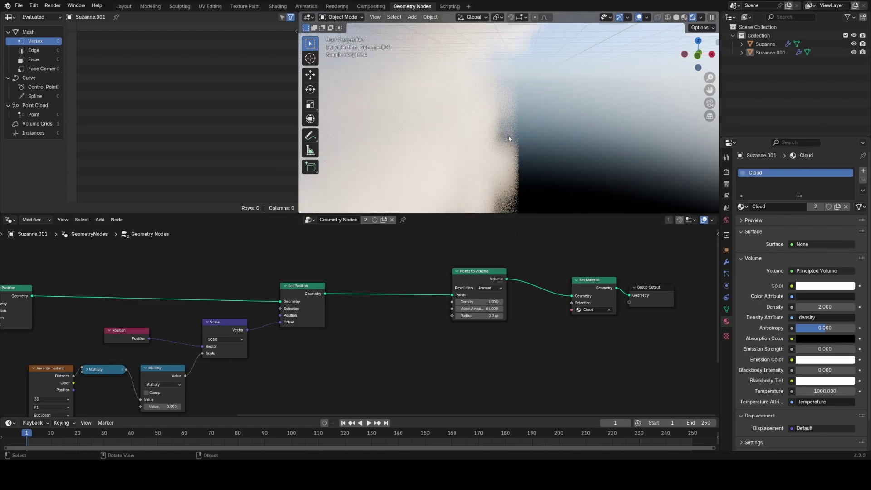
{"action": "scroll", "coordinate": [476, 301], "scroll_direction": "up", "scroll_amount": 3}
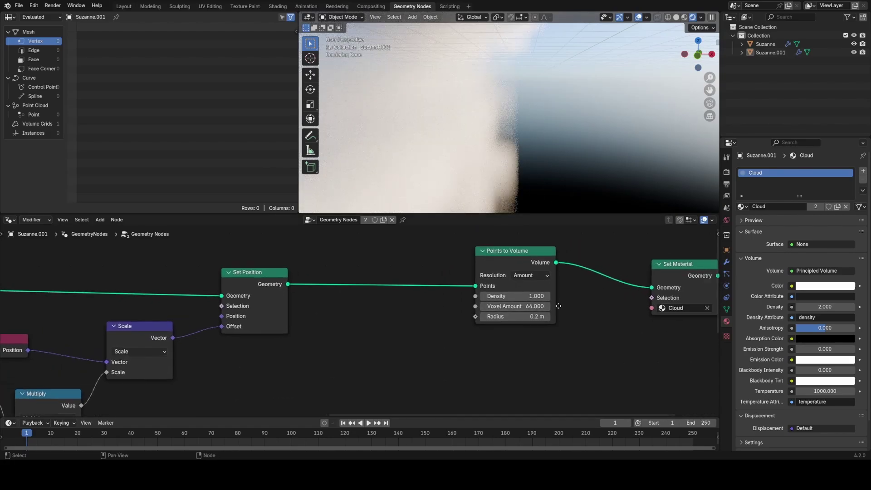
{"action": "left_click", "coordinate": [506, 280]}
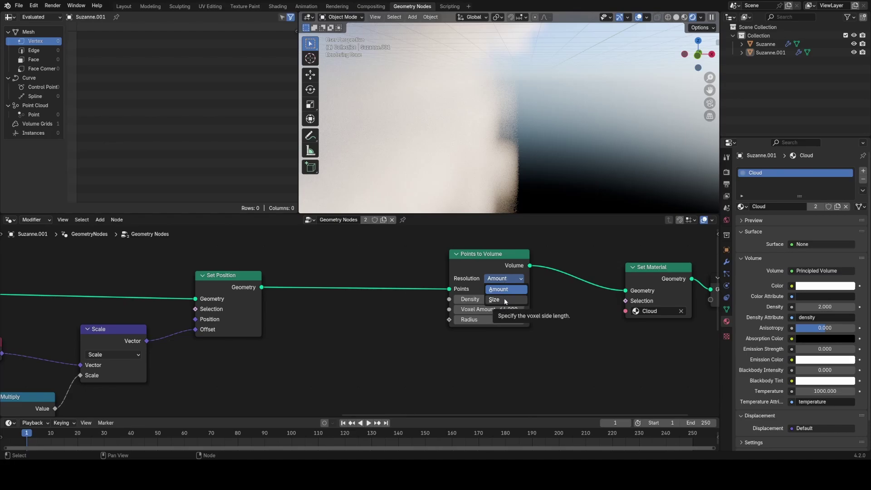
{"action": "left_click", "coordinate": [503, 299]}
Set the Points to Volume node's Voxel Size to 0.1 m.
{"action": "scroll", "coordinate": [521, 182], "scroll_direction": "down", "scroll_amount": 5}
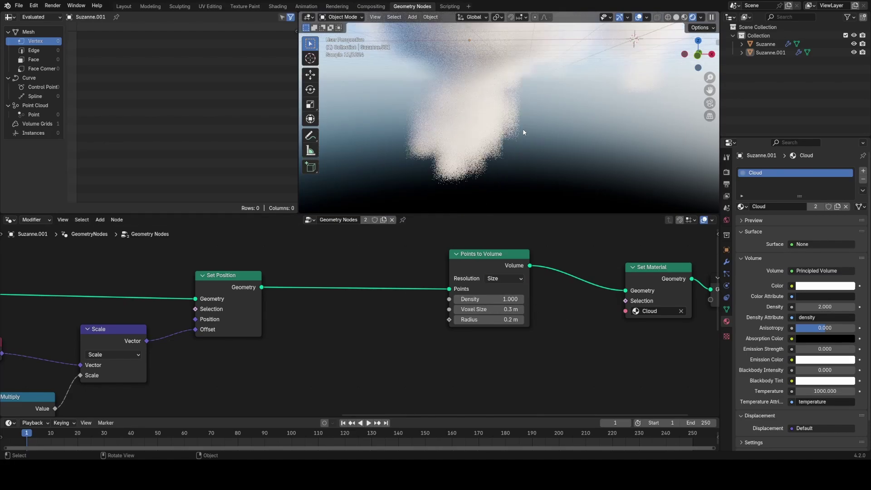
{"action": "middle_click_drag", "start_coordinate": [556, 89], "coordinate": [551, 113], "text": "shift"}
{"action": "double_click", "coordinate": [501, 309]}
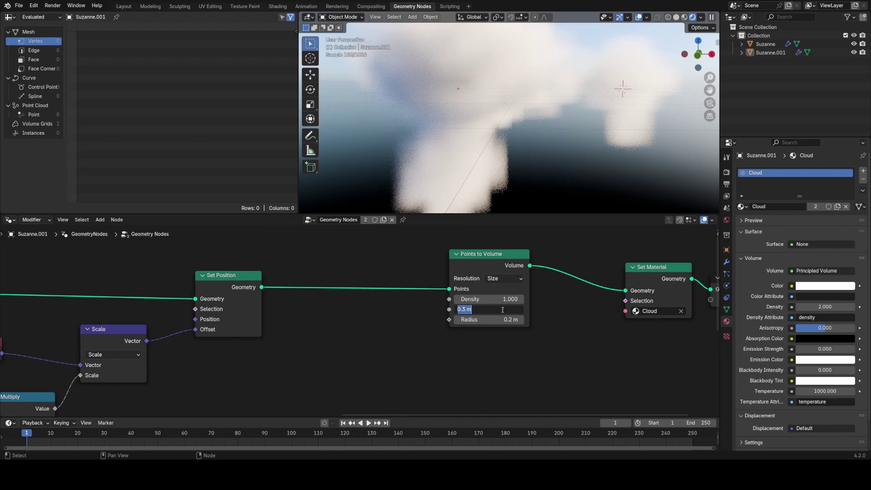
{"action": "key", "text": "Return"}
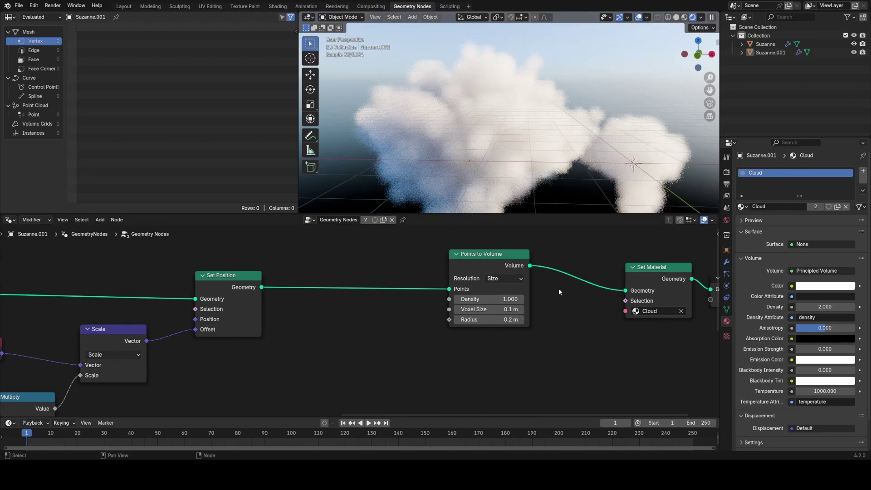
Shift the Points to Volume node slightly downward and enable the Timings overlay in the node editor.
{"action": "left_click", "coordinate": [487, 265]}
{"action": "left_click_drag", "start_coordinate": [486, 264], "coordinate": [486, 274]}
{"action": "left_click", "coordinate": [711, 224]}
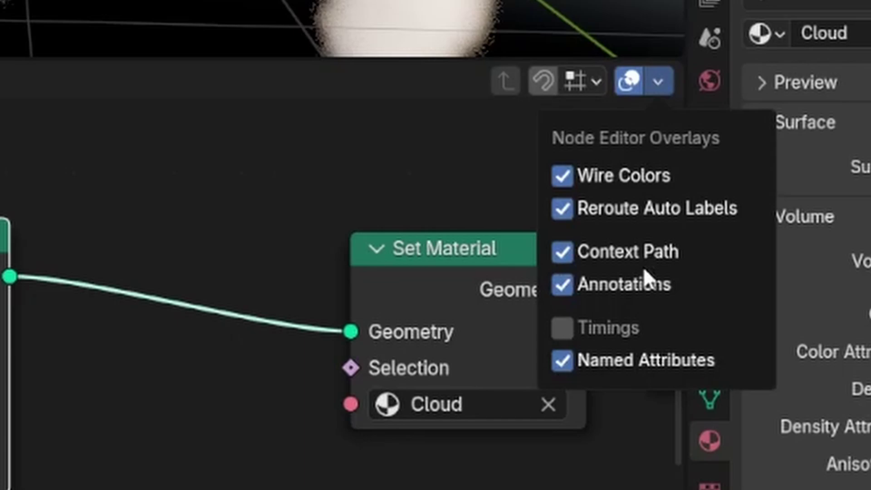
{"action": "left_click", "coordinate": [702, 288]}
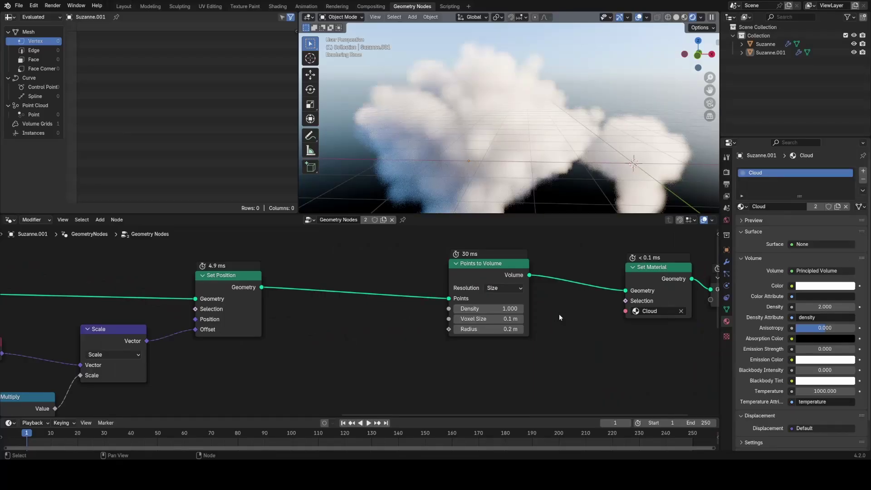
Try a finer Voxel Size of 0.05 m on Points to Volume and inspect the rendered cloud.
{"action": "middle_click_drag", "start_coordinate": [559, 314], "coordinate": [528, 316]}
{"action": "left_click", "coordinate": [490, 322]}
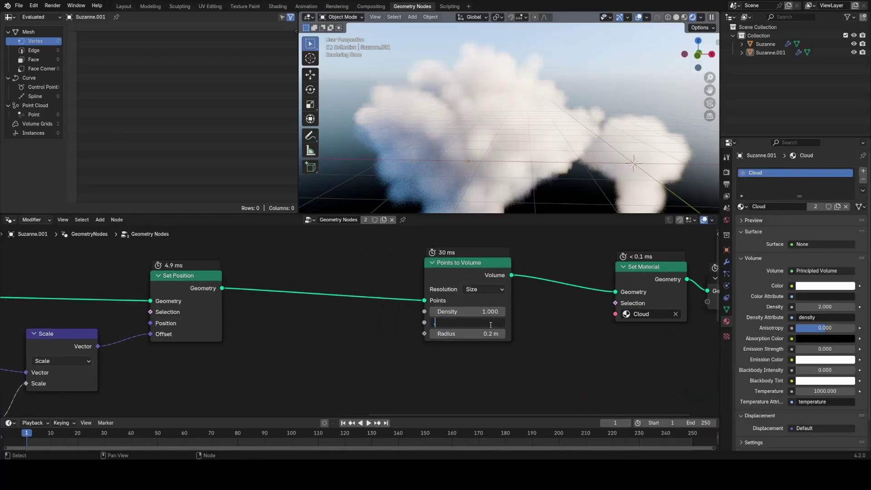
{"action": "key", "text": "Return"}
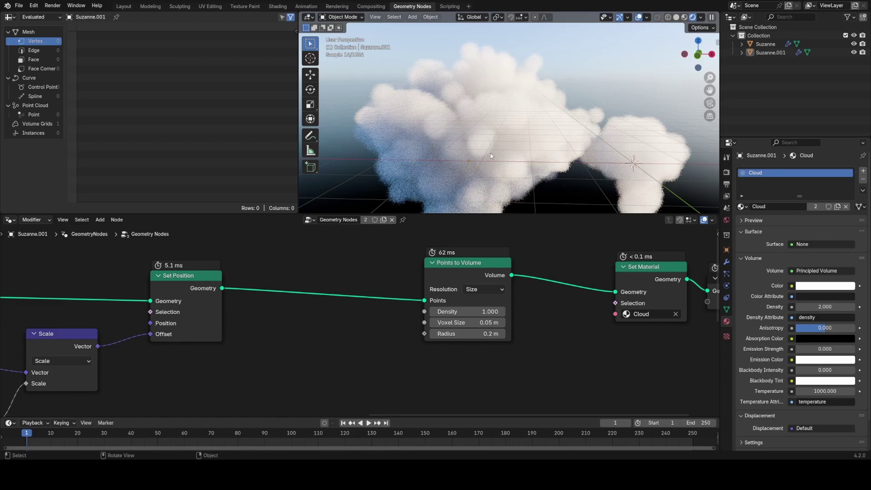
{"action": "scroll", "coordinate": [475, 280], "scroll_direction": "down", "scroll_amount": 2}
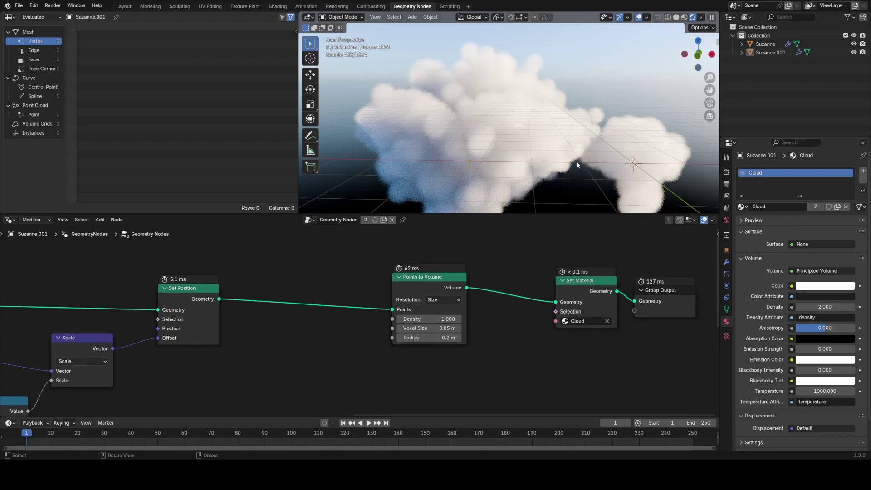
{"action": "middle_click_drag", "start_coordinate": [575, 161], "coordinate": [542, 191]}
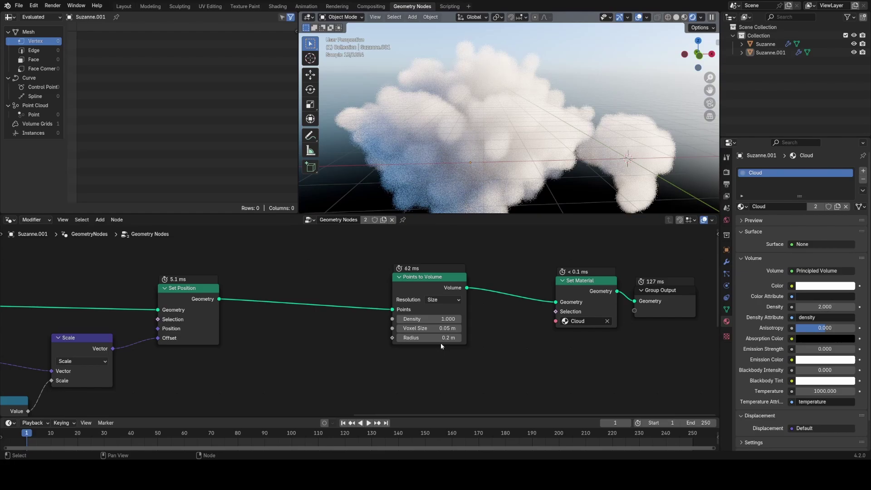
Set the Points to Volume node's Voxel Size to 0.1 m and save the file.
{"action": "left_click", "coordinate": [444, 329]}
{"action": "type", "text": "0.1"}
{"action": "key", "text": "Return"}
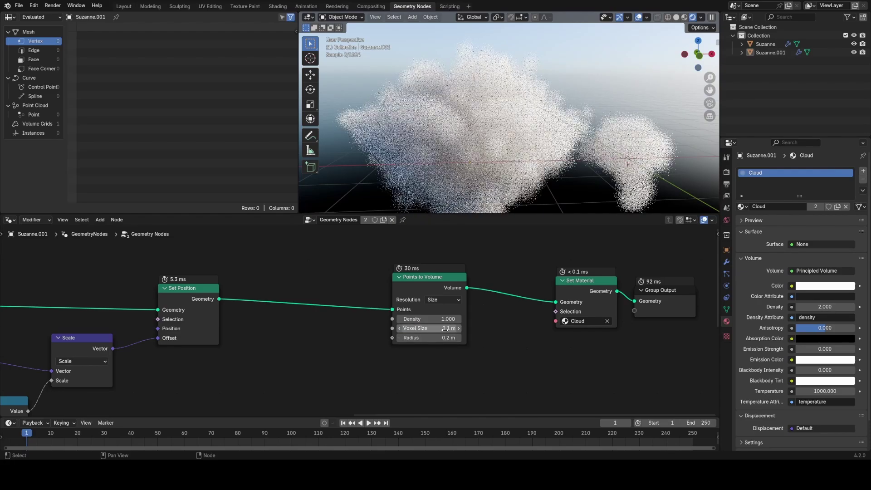
{"action": "key", "text": "ctrl+s"}
Move the Points to Volume node next to the Set Position node and save the file.
{"action": "middle_click_drag", "start_coordinate": [548, 167], "coordinate": [549, 136]}
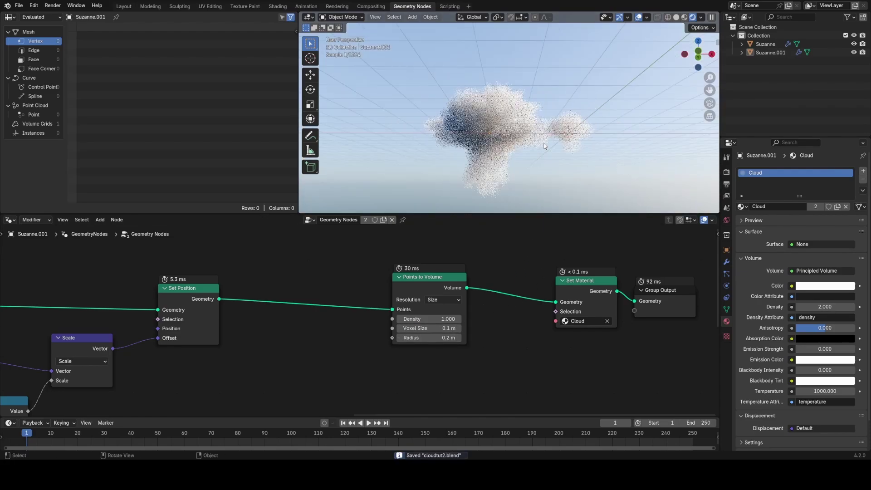
{"action": "left_click_drag", "start_coordinate": [456, 284], "coordinate": [323, 299]}
{"action": "middle_click_drag", "start_coordinate": [566, 108], "coordinate": [546, 155]}
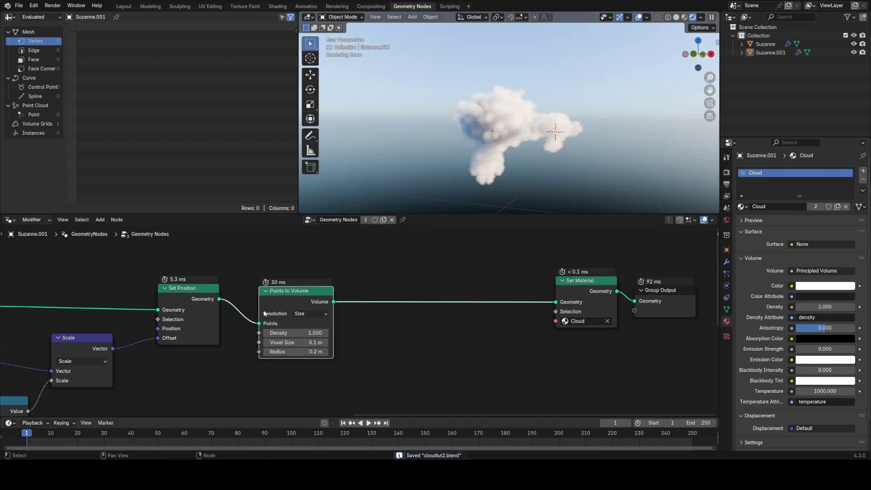
{"action": "middle_click_drag", "start_coordinate": [236, 315], "coordinate": [435, 291]}
{"action": "mouse_move", "coordinate": [186, 323]}
{"action": "middle_mouse_down"}
{"action": "mouse_move", "coordinate": [307, 305]}
{"action": "mouse_move", "coordinate": [435, 265]}
{"action": "middle_mouse_up"}
{"action": "middle_click_drag", "start_coordinate": [316, 372], "coordinate": [305, 324]}
{"action": "left_click_drag", "start_coordinate": [290, 365], "coordinate": [275, 364], "text": "shift"}
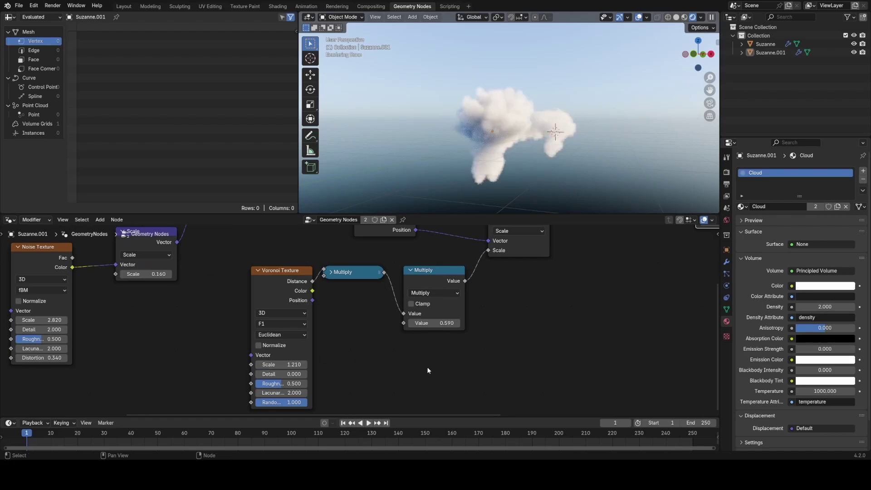
{"action": "middle_click_drag", "start_coordinate": [544, 298], "coordinate": [365, 338]}
{"action": "key", "text": "ctrl+s"}
{"action": "mouse_move", "coordinate": [497, 294]}
{"action": "middle_mouse_down"}
{"action": "mouse_move", "coordinate": [451, 321]}
{"action": "mouse_move", "coordinate": [366, 343]}
{"action": "middle_mouse_up"}
{"action": "middle_click_drag", "start_coordinate": [499, 317], "coordinate": [381, 332]}
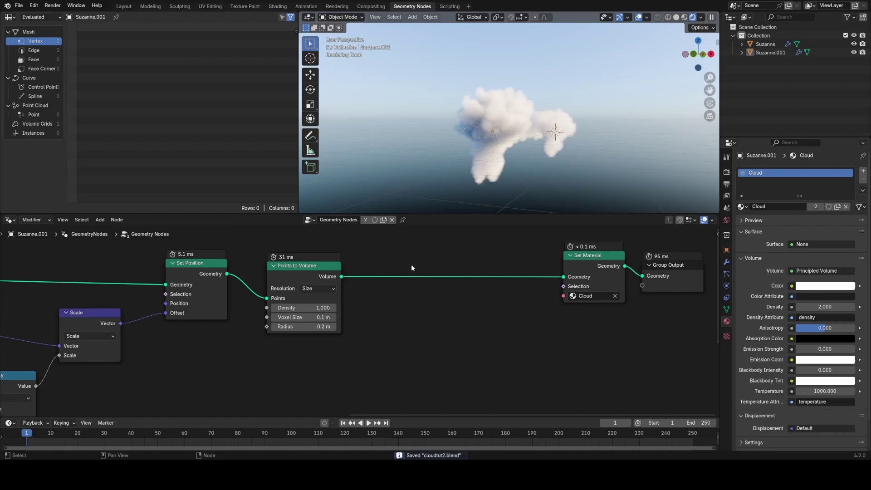
{"action": "scroll", "coordinate": [516, 166], "scroll_direction": "up", "scroll_amount": 5}
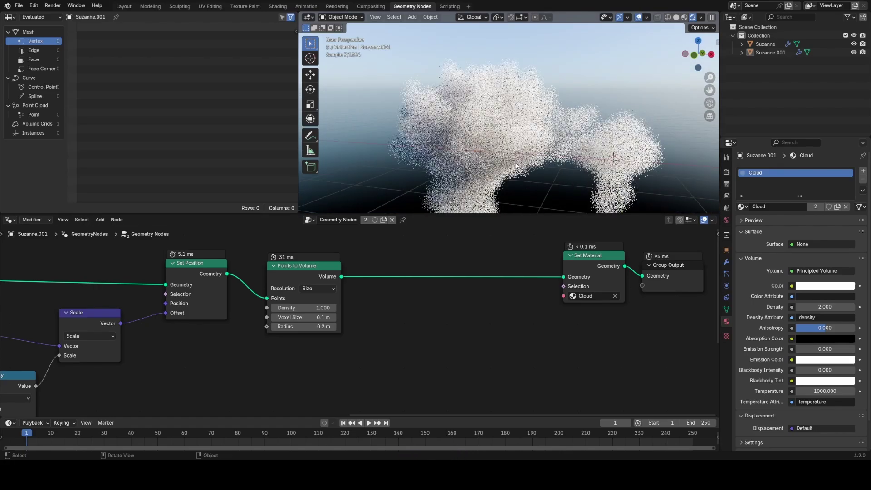
{"action": "key", "text": "shift+a"}
{"action": "left_click", "coordinate": [455, 249]}
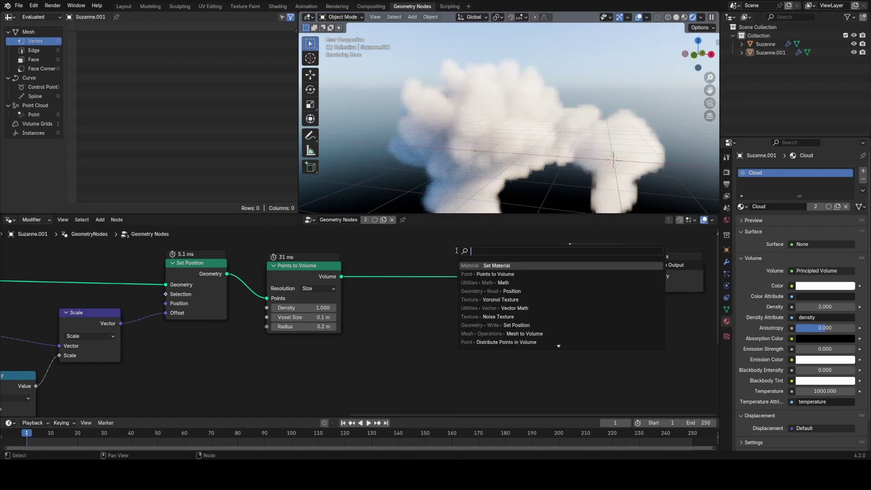
{"action": "key", "text": "Escape"}
Move the Set Material and Group Output nodes together farther away from Points to Volume.
{"action": "middle_click_drag", "start_coordinate": [523, 266], "coordinate": [417, 290]}
{"action": "left_click_drag", "start_coordinate": [418, 290], "coordinate": [627, 366]}
{"action": "key", "text": "g"}
{"action": "left_click", "coordinate": [490, 314]}
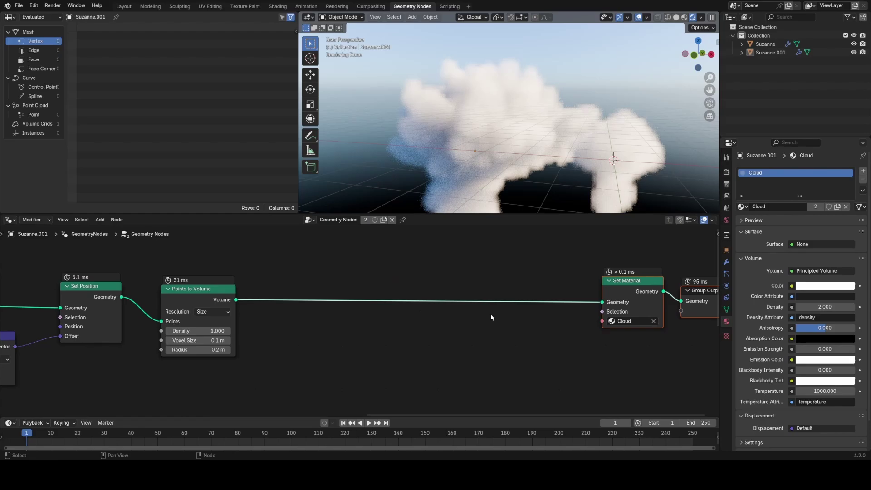
Nudge the Points to Volume node closer to Set Position and save the file.
{"action": "middle_click_drag", "start_coordinate": [244, 337], "coordinate": [321, 316]}
{"action": "scroll", "coordinate": [321, 317], "scroll_direction": "up", "scroll_amount": 1}
{"action": "scroll", "coordinate": [321, 317], "scroll_direction": "up", "scroll_amount": 1}
{"action": "left_click_drag", "start_coordinate": [242, 271], "coordinate": [234, 265]}
{"action": "scroll", "coordinate": [357, 308], "scroll_direction": "down", "scroll_amount": 1}
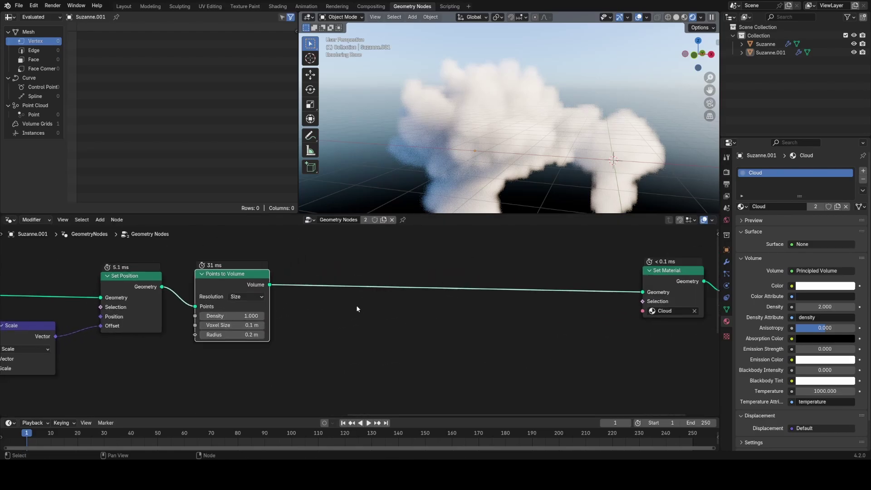
{"action": "key", "text": "ctrl+s"}
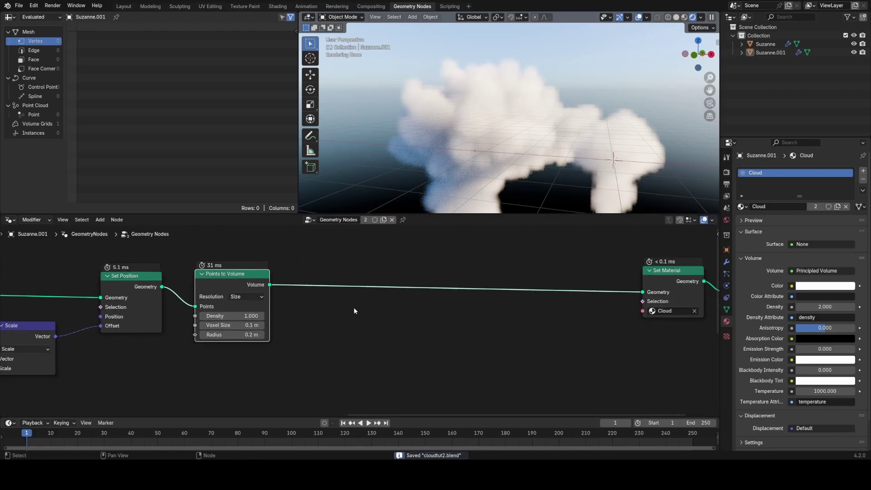
Insert a Volume to Mesh node between Points to Volume and Set Material, and save the file.
{"action": "key", "text": "shift+a"}
{"action": "left_click", "coordinate": [378, 268]}
{"action": "type", "text": "volume to"}
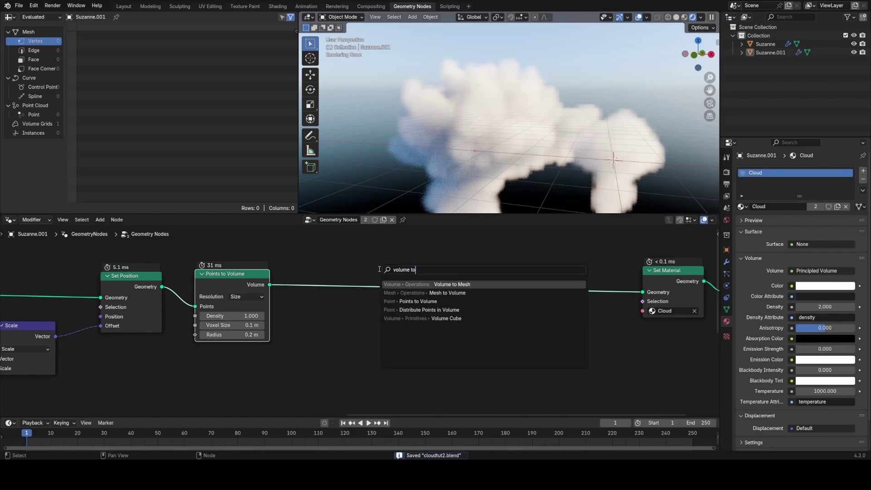
{"action": "key", "text": "Return"}
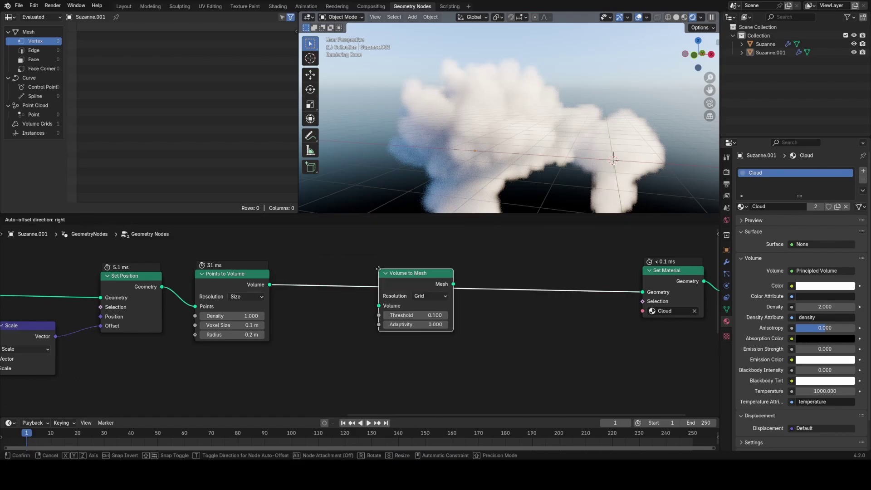
{"action": "left_click", "coordinate": [326, 267]}
{"action": "key", "text": "ctrl+s"}
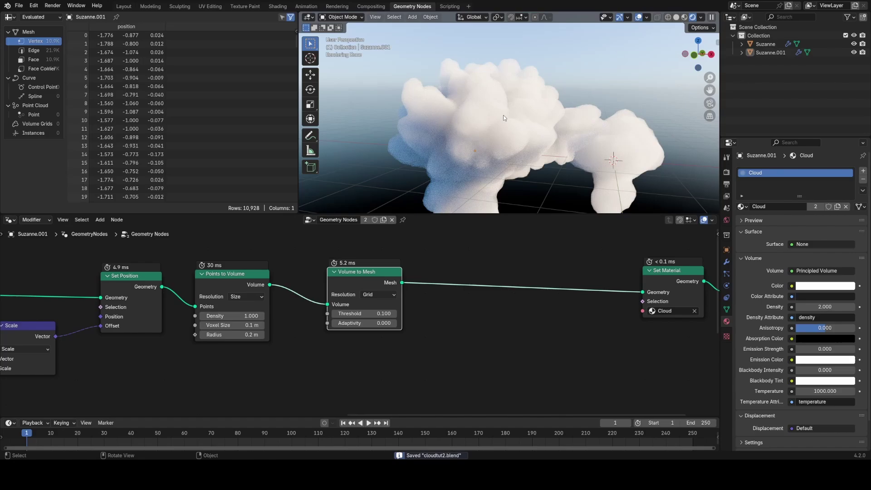
Move the Volume to Mesh node closer to Points to Volume, leaving free space before Set Material.
{"action": "scroll", "coordinate": [504, 115], "scroll_direction": "down", "scroll_amount": 4}
{"action": "scroll", "coordinate": [505, 115], "scroll_direction": "up", "scroll_amount": 3}
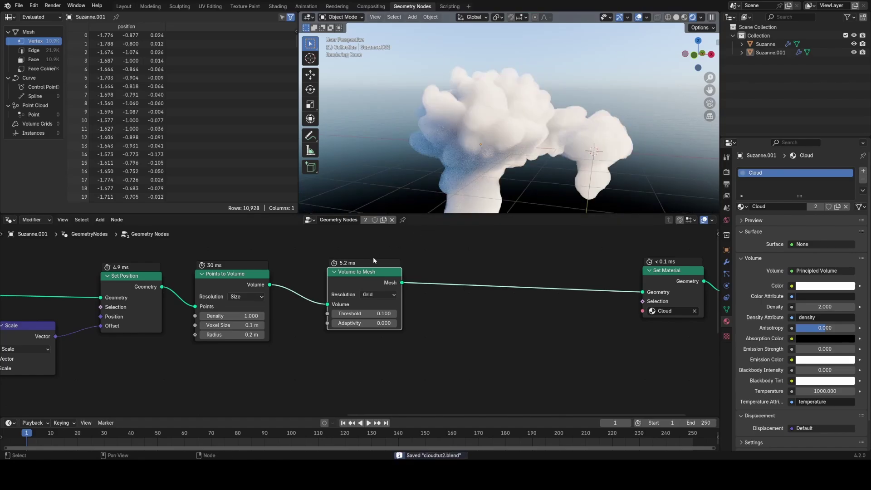
{"action": "left_click_drag", "start_coordinate": [374, 271], "coordinate": [354, 271]}
{"action": "middle_click_drag", "start_coordinate": [379, 286], "coordinate": [439, 248]}
{"action": "left_click_drag", "start_coordinate": [410, 233], "coordinate": [403, 233]}
{"action": "middle_click_drag", "start_coordinate": [537, 226], "coordinate": [416, 250]}
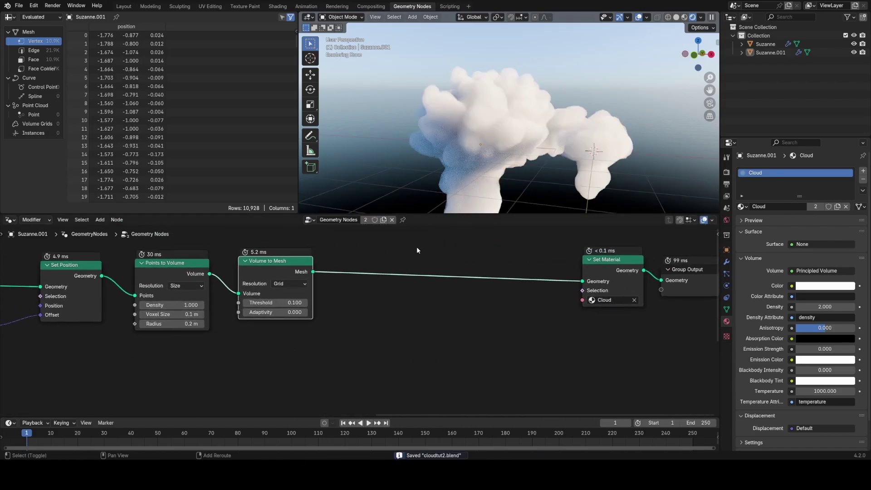
Insert a Set Position node between Volume to Mesh and Set Material, close to Volume to Mesh.
{"action": "key", "text": "shift+a"}
{"action": "type", "text": "set"}
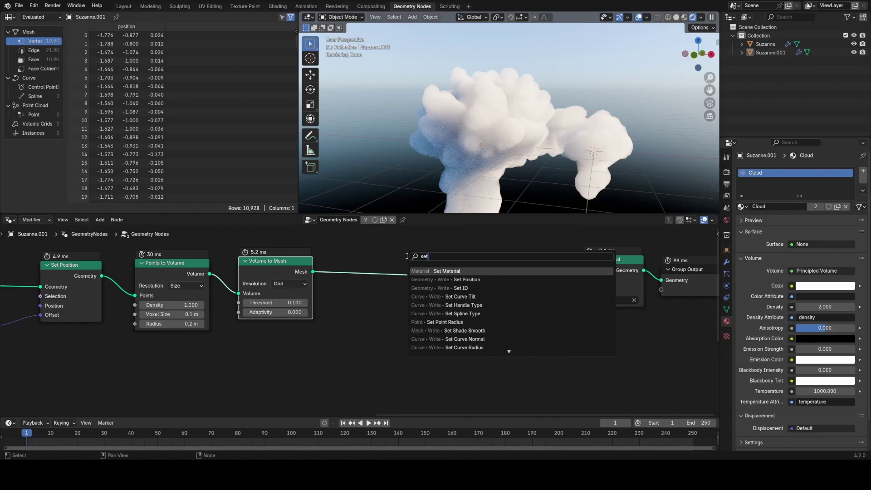
{"action": "key", "text": "Down"}
{"action": "key", "text": "Return"}
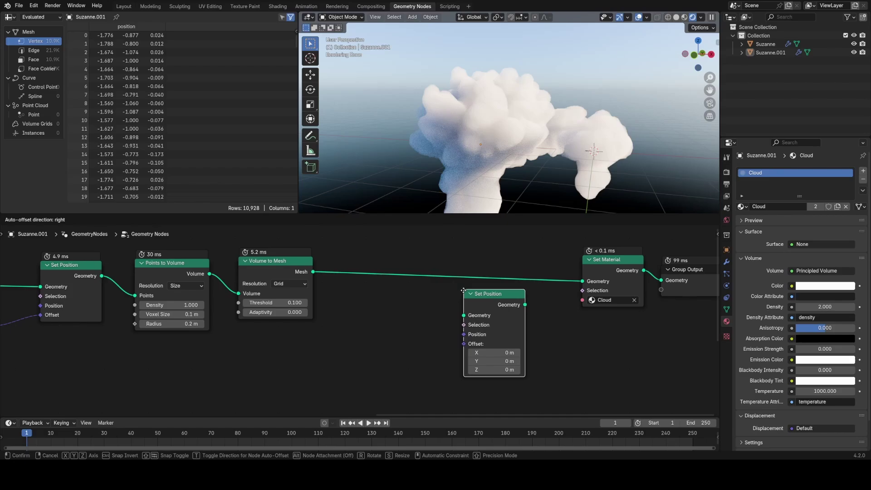
{"action": "left_click", "coordinate": [344, 262]}
{"action": "left_click_drag", "start_coordinate": [368, 279], "coordinate": [368, 274]}
{"action": "middle_click_drag", "start_coordinate": [386, 324], "coordinate": [440, 304]}
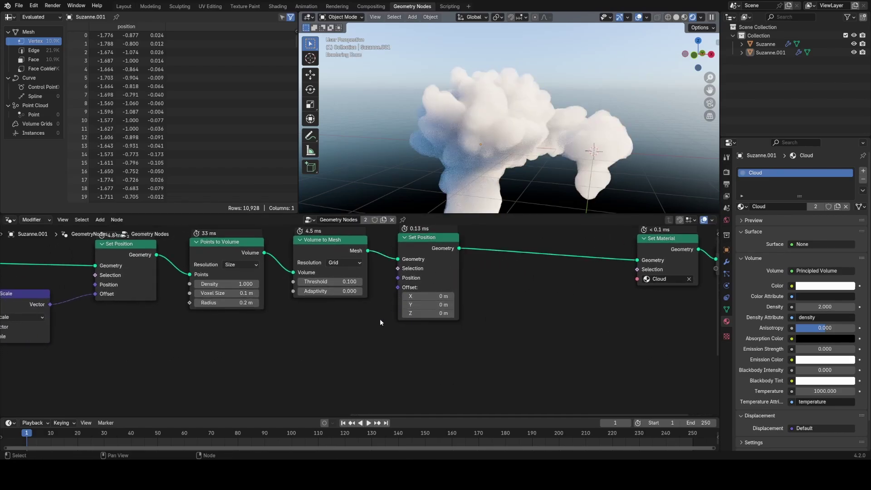
Switch the 3D viewport to Solid shading.
{"action": "key", "text": "z"}
{"action": "scroll", "coordinate": [481, 274], "scroll_direction": "up", "scroll_amount": 1}
{"action": "middle_click_drag", "start_coordinate": [430, 325], "coordinate": [494, 294]}
{"action": "scroll", "coordinate": [494, 293], "scroll_direction": "up", "scroll_amount": 1}
{"action": "middle_click_drag", "start_coordinate": [438, 277], "coordinate": [420, 340]}
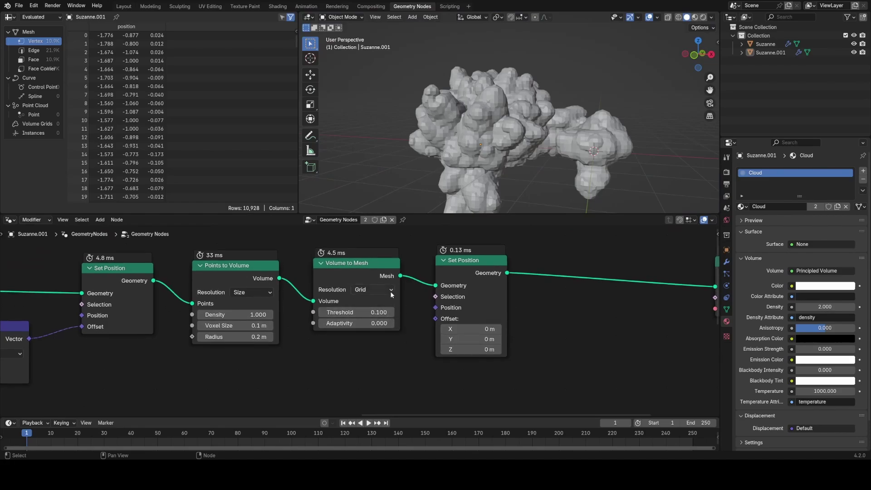
Set the Volume to Mesh node's resolution to Size with a voxel size of 0.1 m.
{"action": "left_click_drag", "start_coordinate": [348, 267], "coordinate": [344, 267]}
{"action": "left_click", "coordinate": [365, 289]}
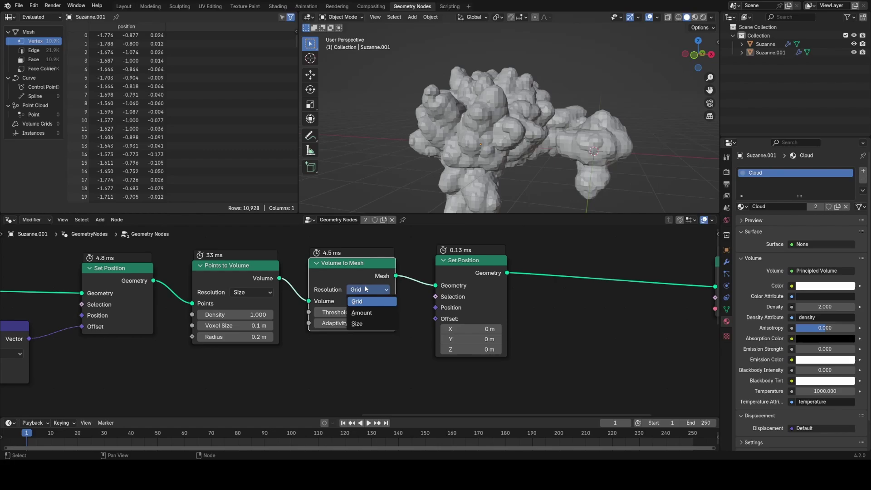
{"action": "left_click", "coordinate": [357, 323]}
{"action": "left_click", "coordinate": [359, 311]}
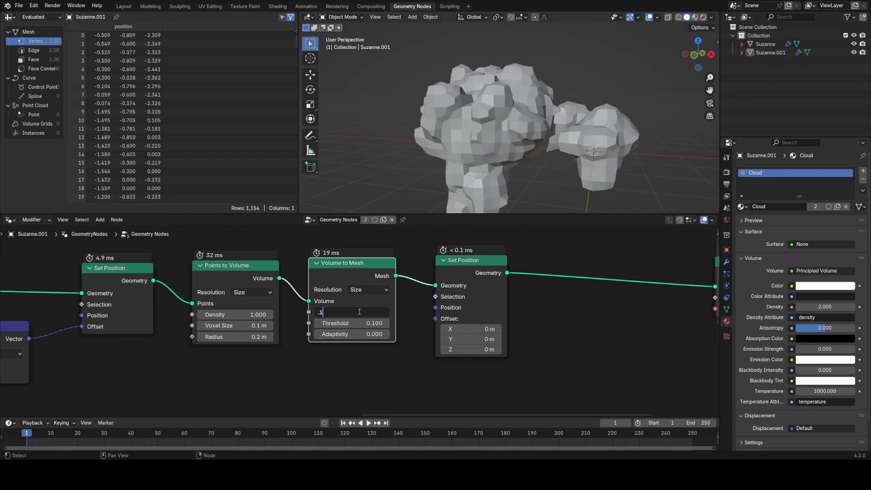
{"action": "key", "text": "Return"}
Add a Noise Texture below Volume to Mesh and connect its Color to the Offset of the last Set Position node.
{"action": "scroll", "coordinate": [374, 341], "scroll_direction": "down", "scroll_amount": 2}
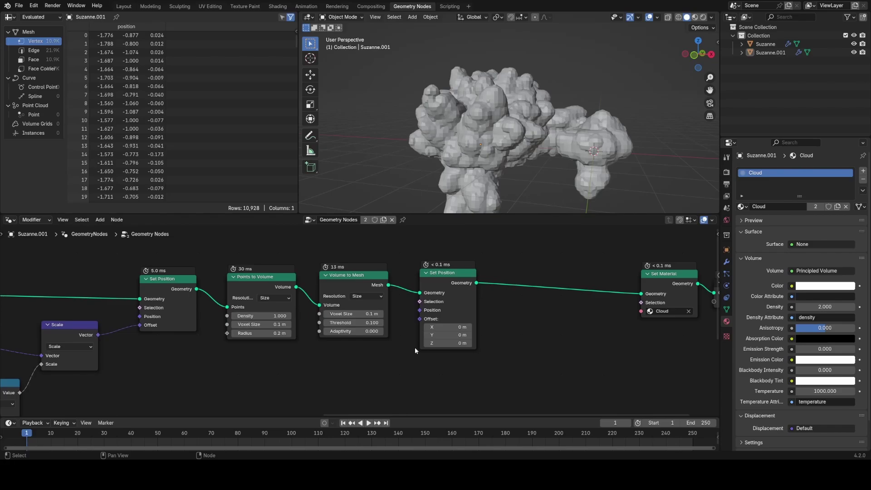
{"action": "middle_click_drag", "start_coordinate": [414, 348], "coordinate": [451, 312]}
{"action": "middle_click_drag", "start_coordinate": [375, 336], "coordinate": [365, 315]}
{"action": "key", "text": "shift+a"}
{"action": "left_click", "coordinate": [356, 287]}
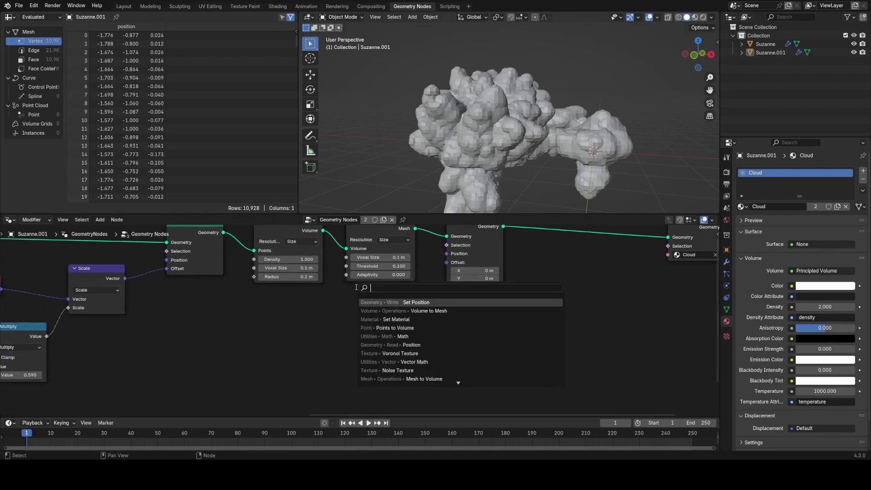
{"action": "type", "text": "n"}
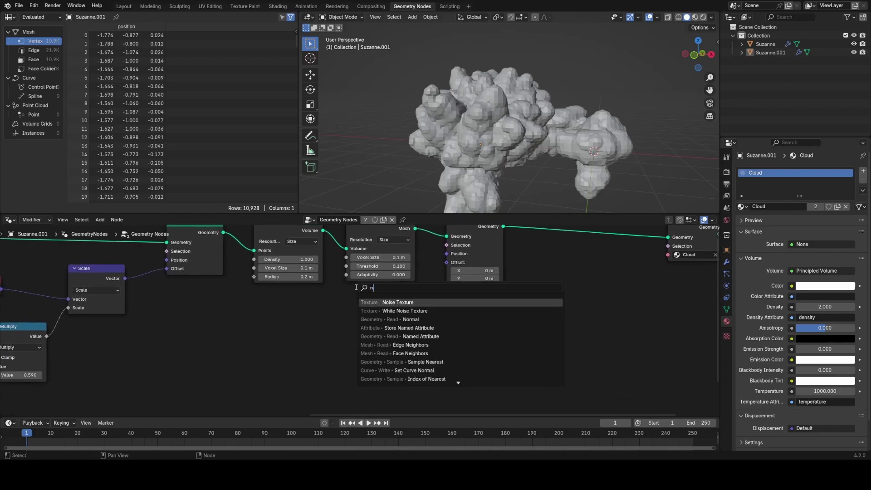
{"action": "type", "text": "oi"}
{"action": "left_click", "coordinate": [374, 301]}
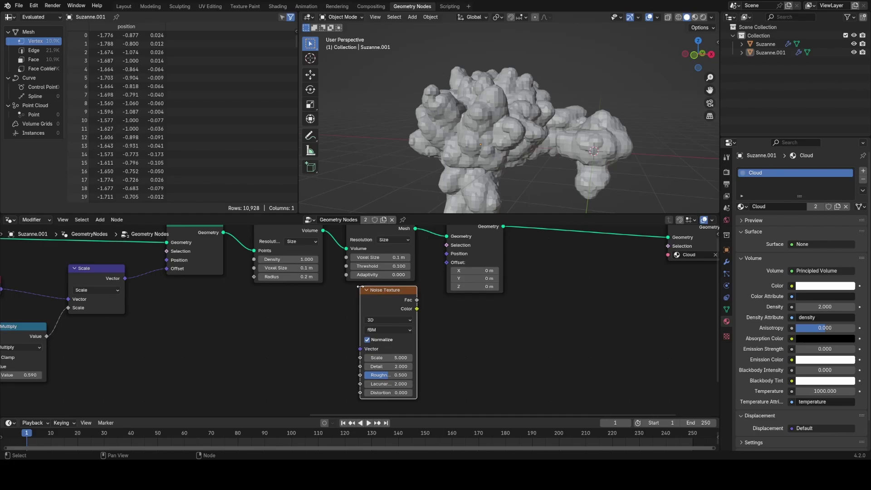
{"action": "left_click_drag", "start_coordinate": [417, 309], "coordinate": [418, 310]}
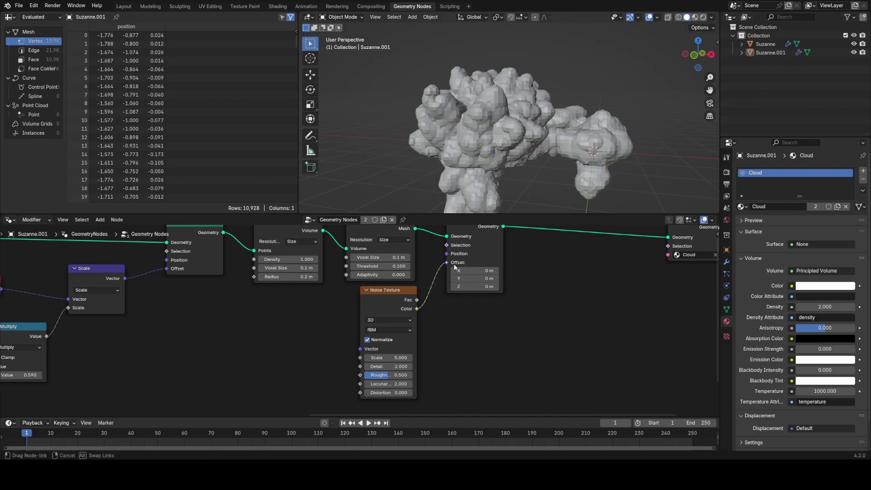
{"action": "left_click_drag", "start_coordinate": [453, 265], "coordinate": [454, 265]}
Turn off Normalize on the new Noise Texture and move the node away from Set Position to make room.
{"action": "scroll", "coordinate": [453, 265], "scroll_direction": "up", "scroll_amount": 1}
{"action": "scroll", "coordinate": [411, 311], "scroll_direction": "up", "scroll_amount": 2}
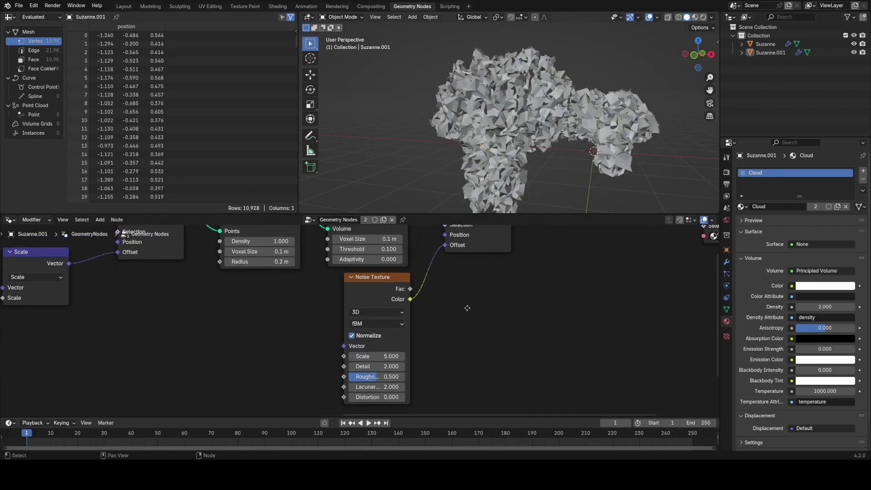
{"action": "left_click", "coordinate": [342, 340]}
{"action": "middle_click_drag", "start_coordinate": [420, 337], "coordinate": [389, 321]}
{"action": "key", "text": "b"}
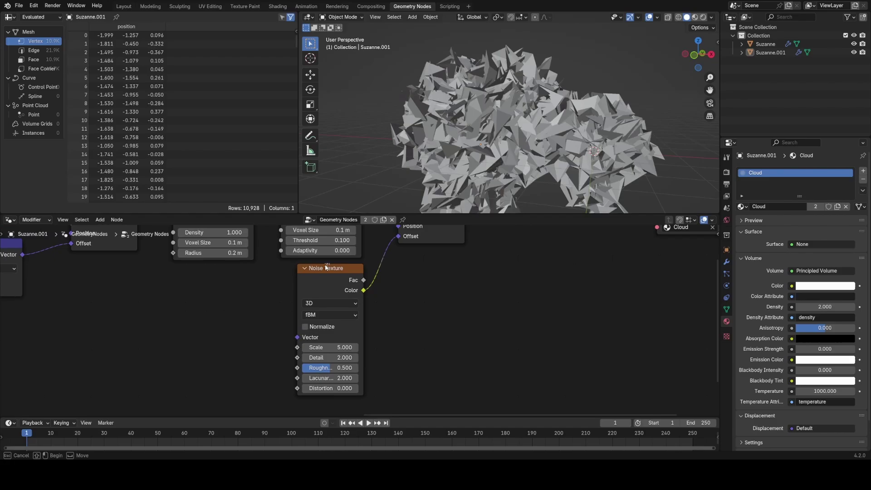
{"action": "left_click_drag", "start_coordinate": [325, 267], "coordinate": [308, 277]}
Duplicate the existing Scale vector node and insert the copy between the new Noise Texture and Set Position.
{"action": "middle_click_drag", "start_coordinate": [181, 296], "coordinate": [334, 302]}
{"action": "scroll", "coordinate": [334, 302], "scroll_direction": "down", "scroll_amount": 1}
{"action": "left_click", "coordinate": [157, 256]}
{"action": "key", "text": "shift+d"}
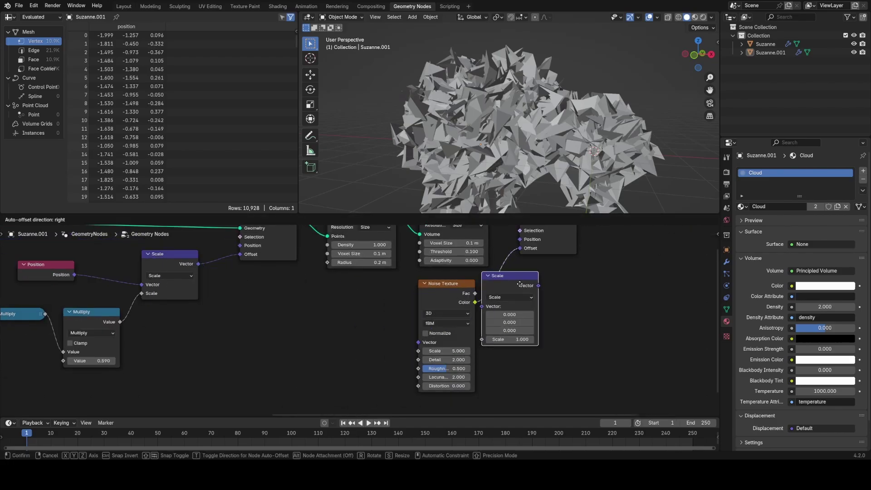
{"action": "left_click", "coordinate": [519, 284]}
Lower the duplicated Scale node's factor to 0.3.
{"action": "scroll", "coordinate": [519, 285], "scroll_direction": "up", "scroll_amount": 1}
{"action": "left_click", "coordinate": [485, 307]}
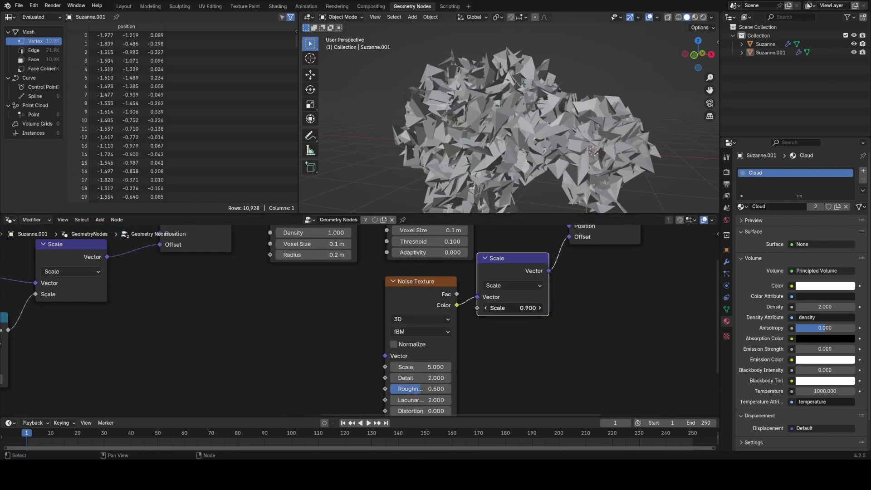
{"action": "left_click", "coordinate": [486, 308]}
{"action": "left_click", "coordinate": [485, 308]}
{"action": "left_click", "coordinate": [486, 308]}
{"action": "left_click", "coordinate": [486, 309]}
{"action": "left_click", "coordinate": [486, 309]}
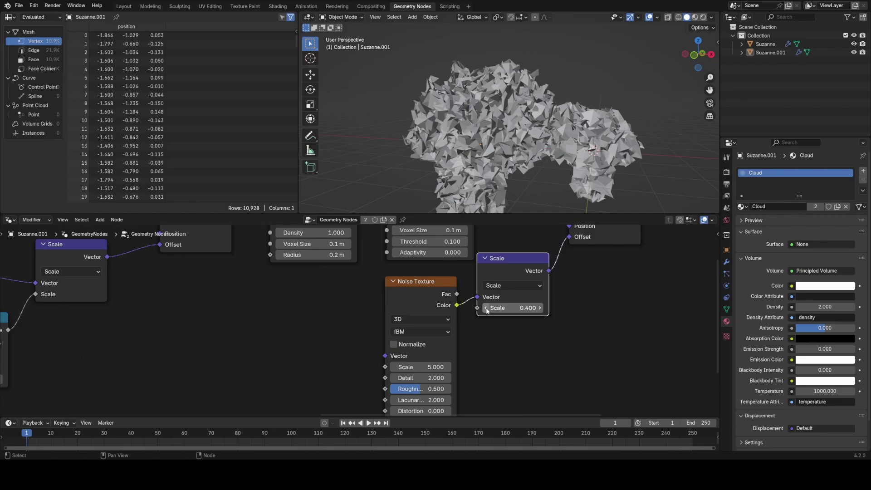
{"action": "left_click", "coordinate": [486, 310]}
Set the new Noise Texture's Scale to 2.33 and Detail to 3.9, raise its Lacunarity, and save the file.
{"action": "middle_click_drag", "start_coordinate": [517, 330], "coordinate": [480, 318]}
{"action": "scroll", "coordinate": [478, 318], "scroll_direction": "up", "scroll_amount": 1}
{"action": "double_click", "coordinate": [394, 357]}
{"action": "type", "text": "2"}
{"action": "key", "text": "Return"}
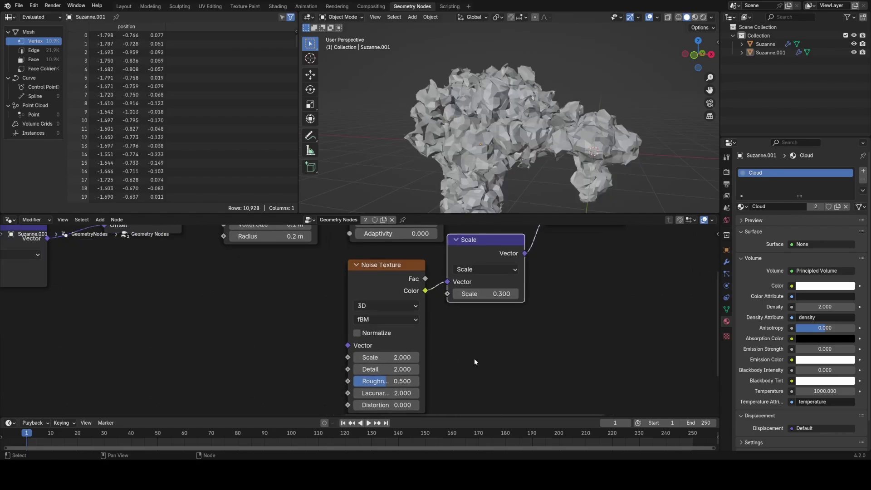
{"action": "left_click_drag", "start_coordinate": [390, 357], "coordinate": [376, 393], "text": "shift"}
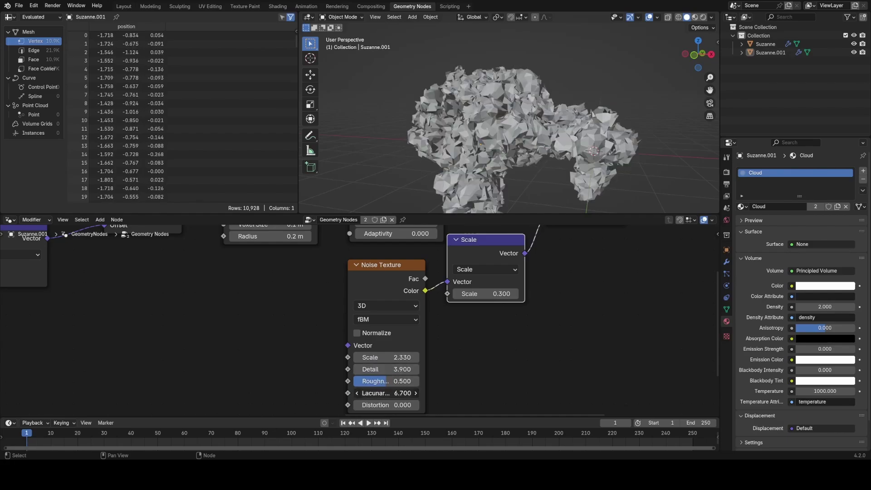
{"action": "middle_click_drag", "start_coordinate": [548, 297], "coordinate": [507, 311]}
{"action": "key", "text": "ctrl+s"}
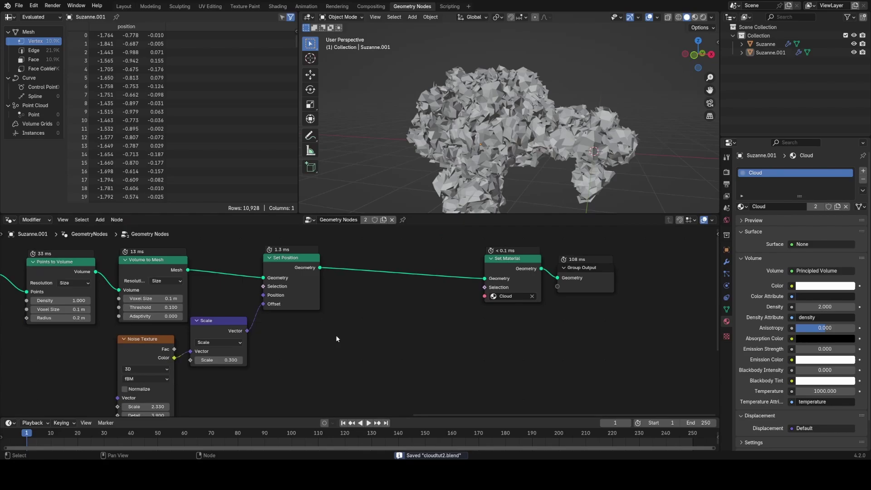
Switch the 3D viewport to Rendered shading and inspect the displaced cloud up close.
{"action": "scroll", "coordinate": [336, 338], "scroll_direction": "down", "scroll_amount": 1}
{"action": "key", "text": "z"}
{"action": "left_click", "coordinate": [591, 100]}
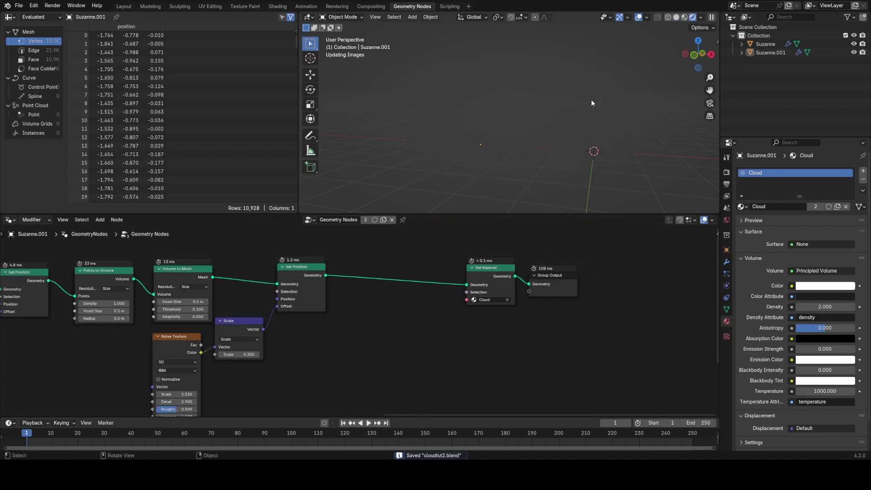
{"action": "mouse_move", "coordinate": [551, 159]}
{"action": "middle_mouse_down", "text": "shift"}
{"action": "mouse_move", "coordinate": [553, 136]}
{"action": "mouse_move", "coordinate": [548, 155]}
{"action": "middle_mouse_up", "text": "shift"}
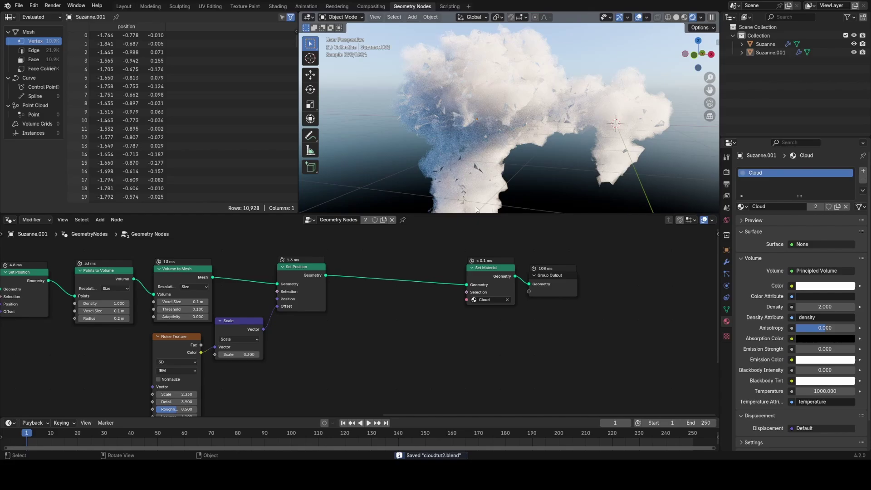
Insert a Mesh to Volume node between the last Set Position and Set Material.
{"action": "scroll", "coordinate": [422, 308], "scroll_direction": "up", "scroll_amount": 1}
{"action": "middle_click_drag", "start_coordinate": [425, 281], "coordinate": [422, 300]}
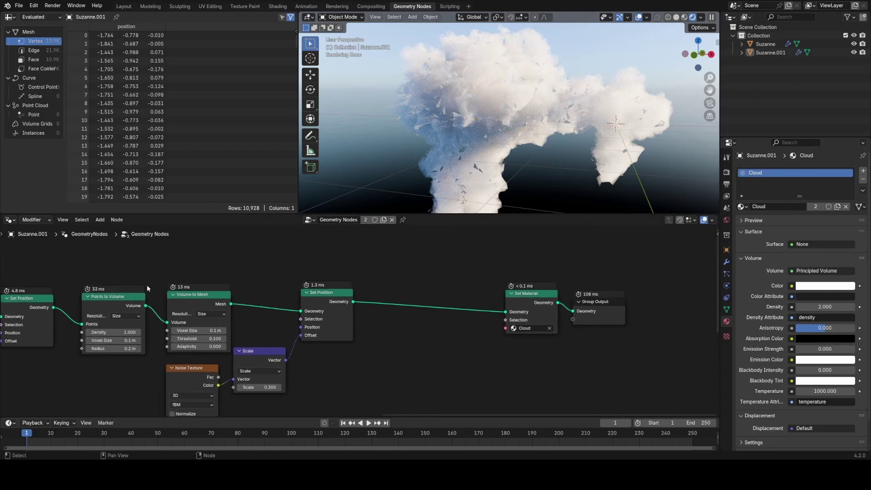
{"action": "key", "text": "shift+a"}
{"action": "type", "text": "mesh to"}
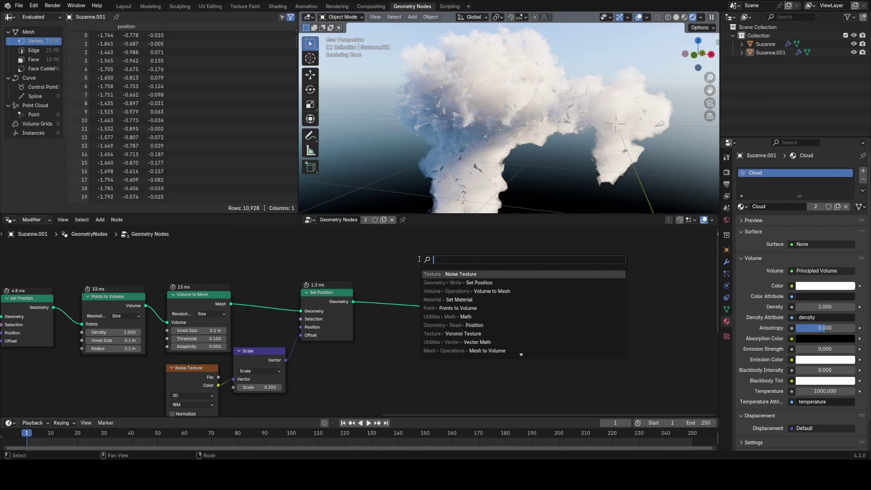
{"action": "key", "text": "Down"}
{"action": "key", "text": "Down"}
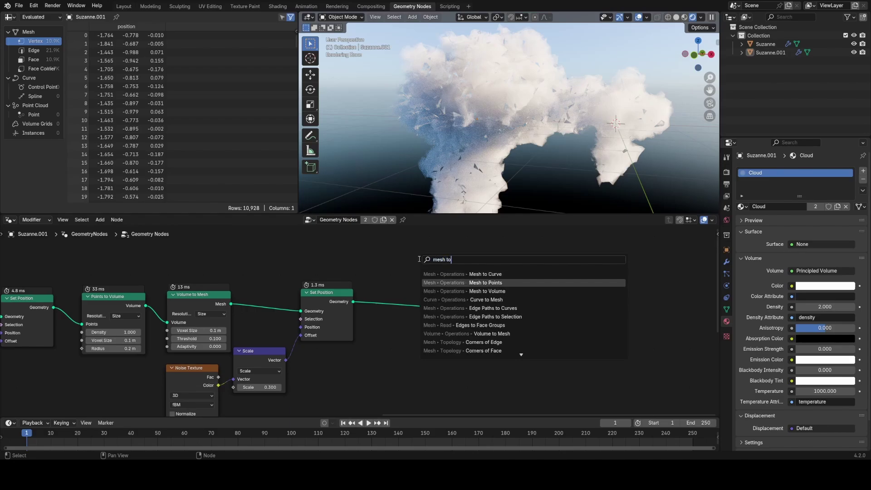
{"action": "key", "text": "Return"}
{"action": "left_click", "coordinate": [406, 280]}
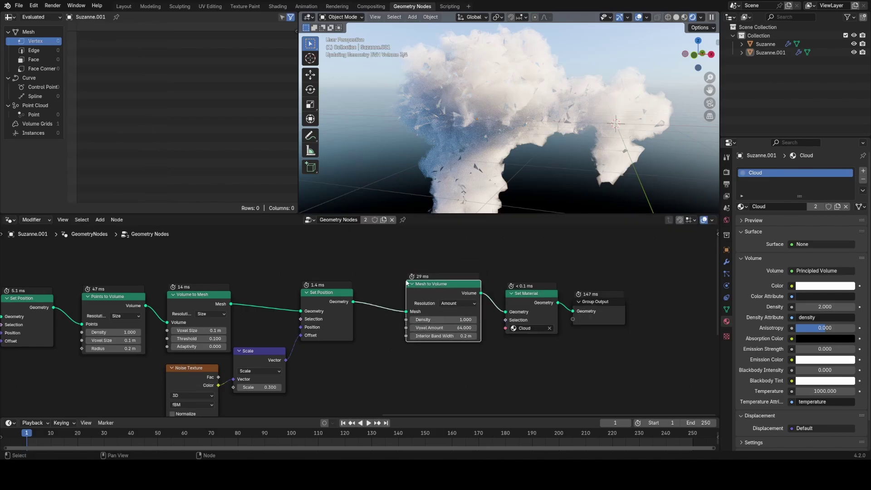
Set the Mesh to Volume resolution to Size with a voxel size of 0.1 m, and save the file.
{"action": "left_click", "coordinate": [449, 303]}
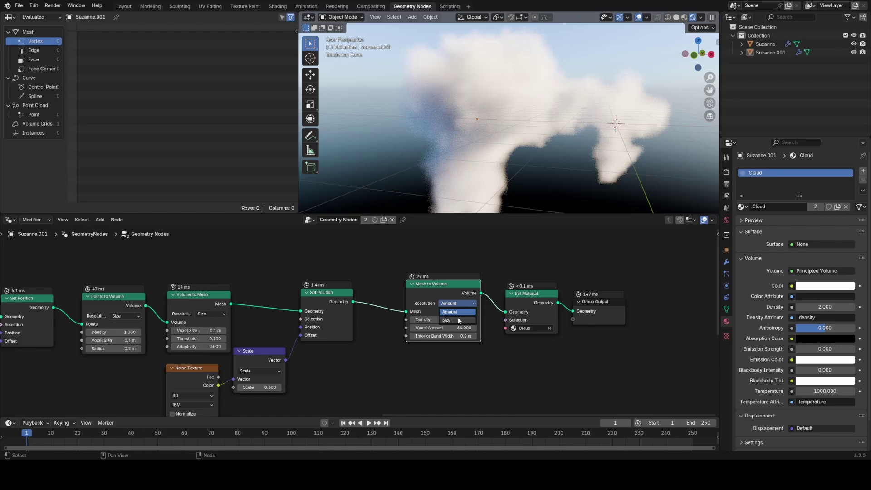
{"action": "left_click", "coordinate": [459, 320]}
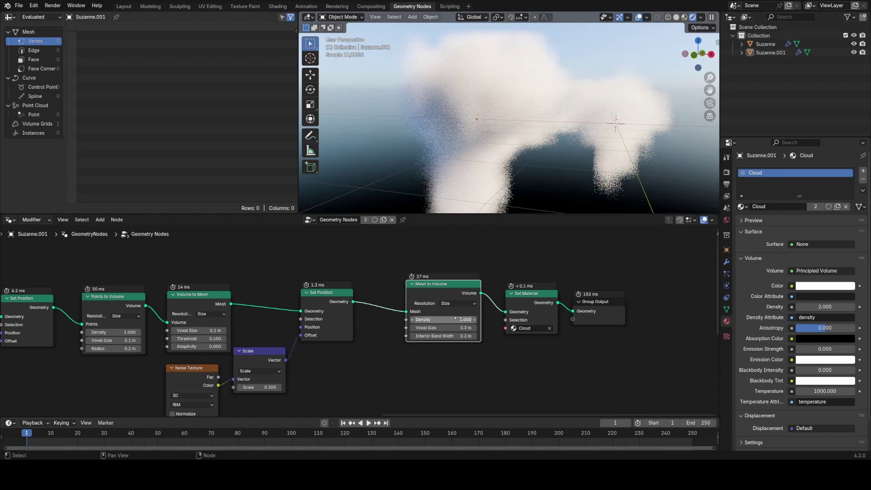
{"action": "left_click", "coordinate": [412, 327]}
{"action": "left_click", "coordinate": [412, 328]}
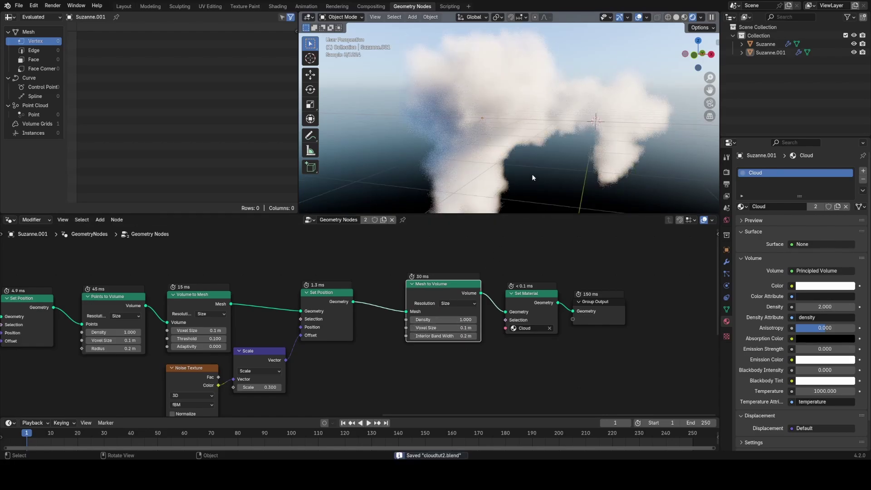
Examine the rendered cloud from several angles and review the complete node tree.
{"action": "scroll", "coordinate": [531, 173], "scroll_direction": "down", "scroll_amount": 3}
{"action": "middle_click_drag", "start_coordinate": [541, 173], "coordinate": [561, 150]}
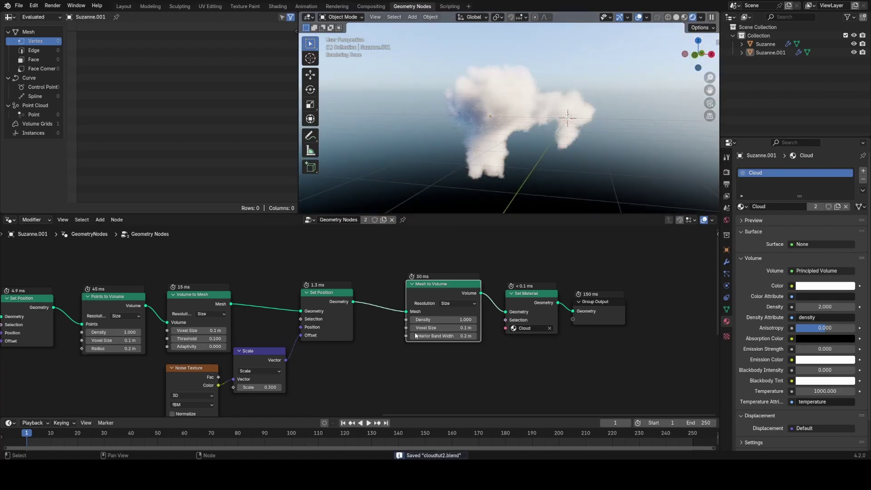
{"action": "left_click_drag", "start_coordinate": [222, 252], "coordinate": [282, 259]}
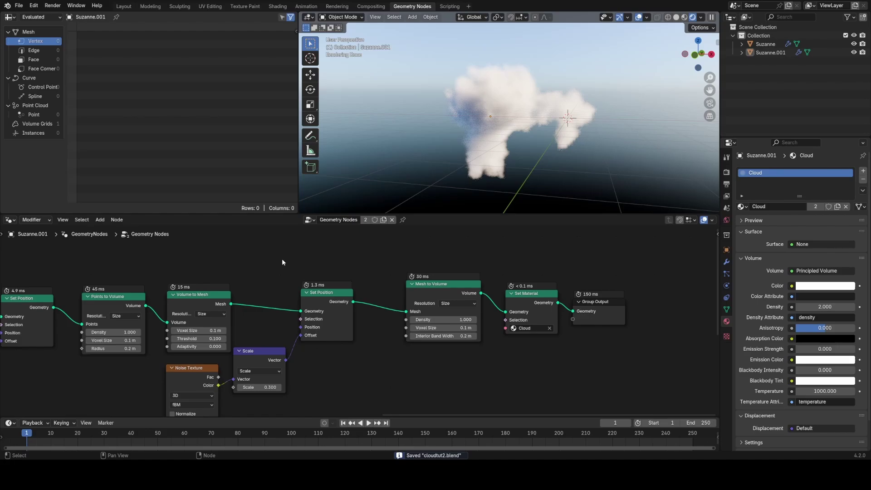
{"action": "middle_click_drag", "start_coordinate": [557, 156], "coordinate": [549, 156]}
{"action": "scroll", "coordinate": [239, 272], "scroll_direction": "down", "scroll_amount": 5}
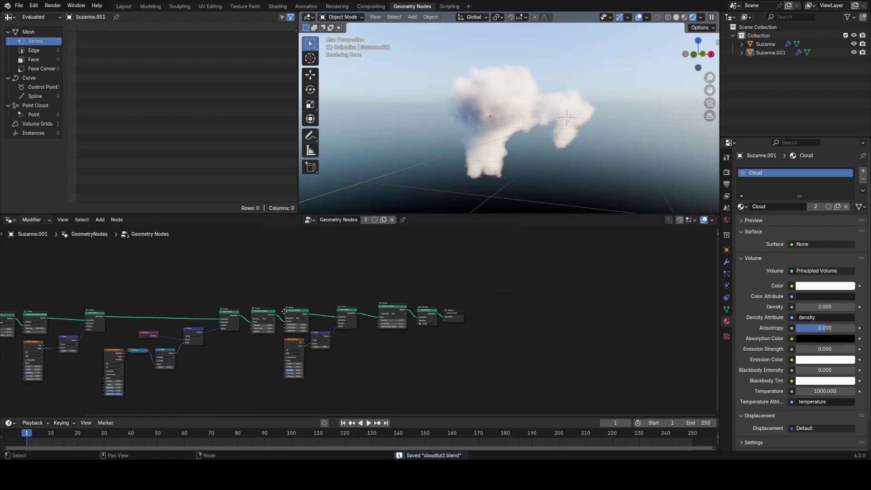
{"action": "left_click_drag", "start_coordinate": [163, 269], "coordinate": [570, 386]}
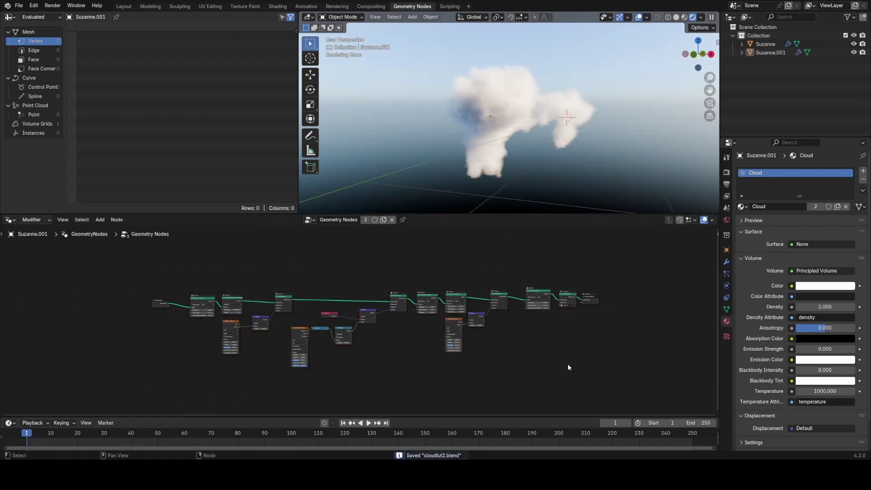
{"action": "scroll", "coordinate": [567, 363], "scroll_direction": "up", "scroll_amount": 2}
{"action": "middle_click_drag", "start_coordinate": [563, 136], "coordinate": [598, 145]}
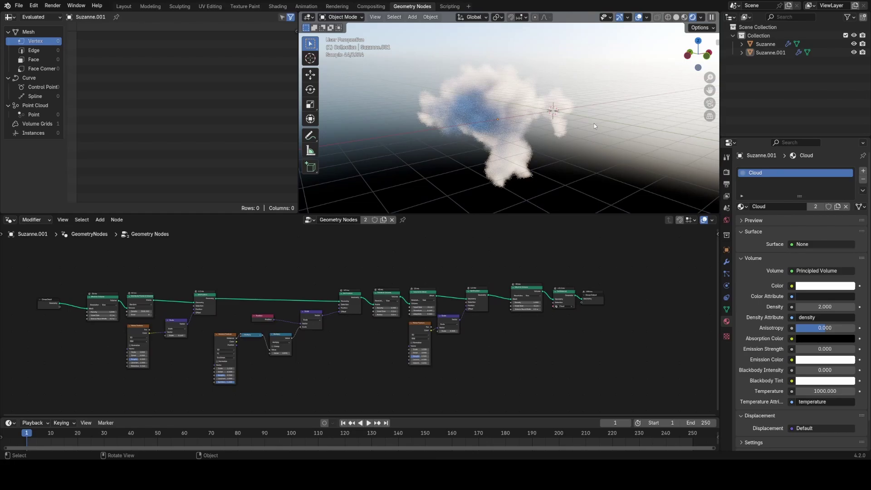
Save the file, and set the viewport to Solid shading before moving to the Layout workspace.
{"action": "key", "text": "ctrl+s"}
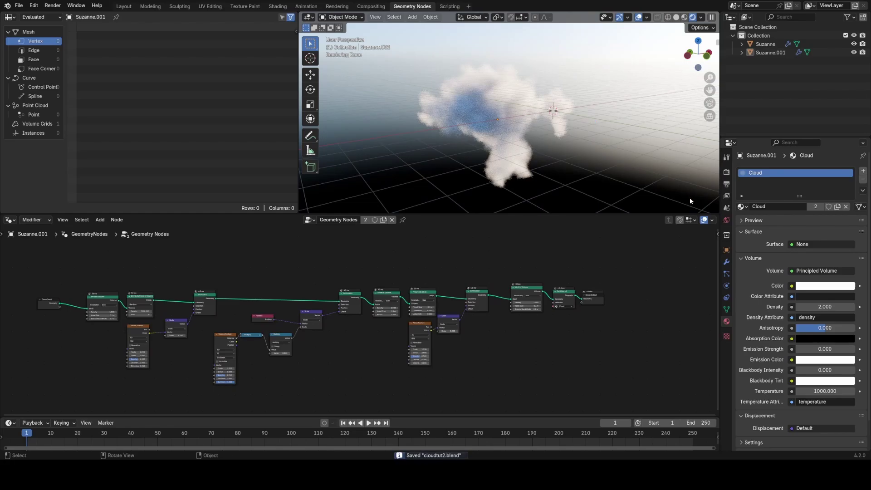
{"action": "key", "text": "z"}
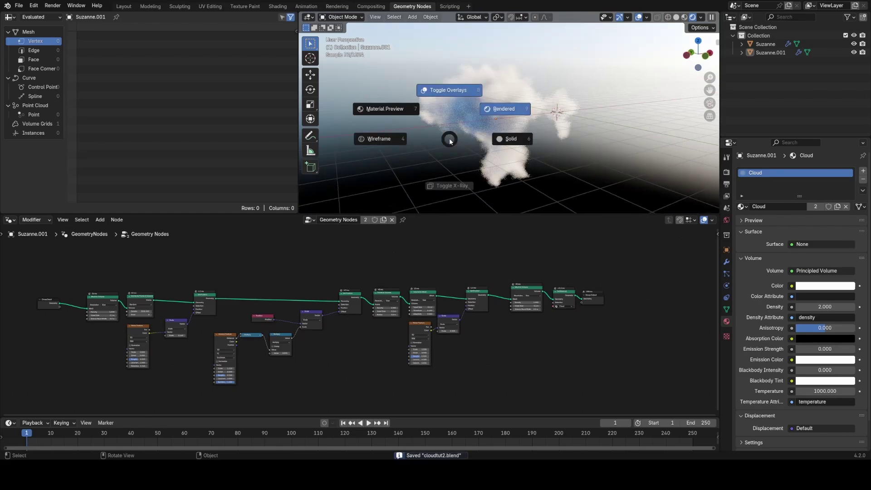
{"action": "left_click", "coordinate": [505, 137]}
{"action": "left_click", "coordinate": [123, 7]}
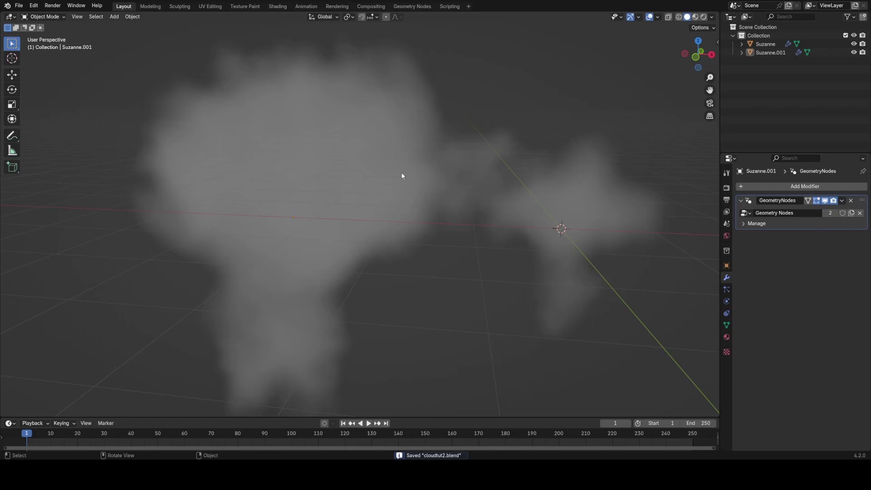
Move and rotate Suzanne, including around the Z axis, so that its cloud merges with the Suzanne.001 cloud.
{"action": "scroll", "coordinate": [402, 176], "scroll_direction": "down", "scroll_amount": 5}
{"action": "middle_click_drag", "start_coordinate": [402, 176], "coordinate": [402, 218]}
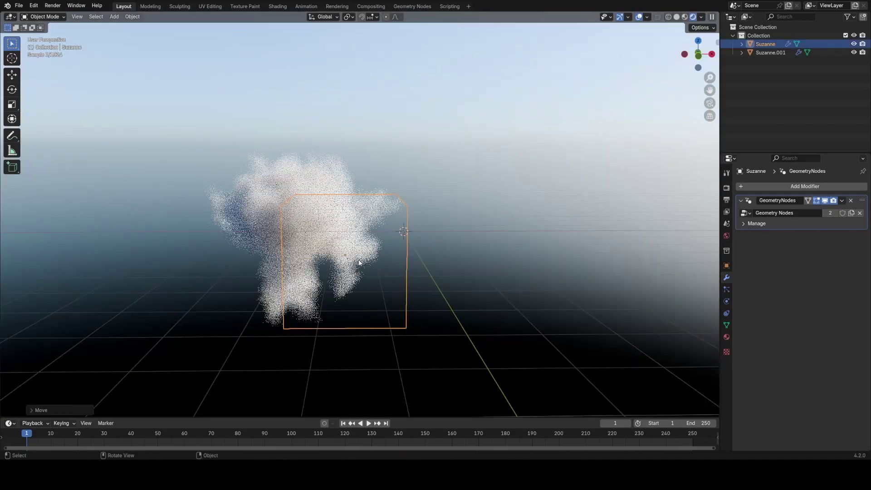
{"action": "key", "text": "r"}
{"action": "left_click", "coordinate": [367, 346]}
{"action": "key", "text": "g"}
{"action": "left_click", "coordinate": [336, 351]}
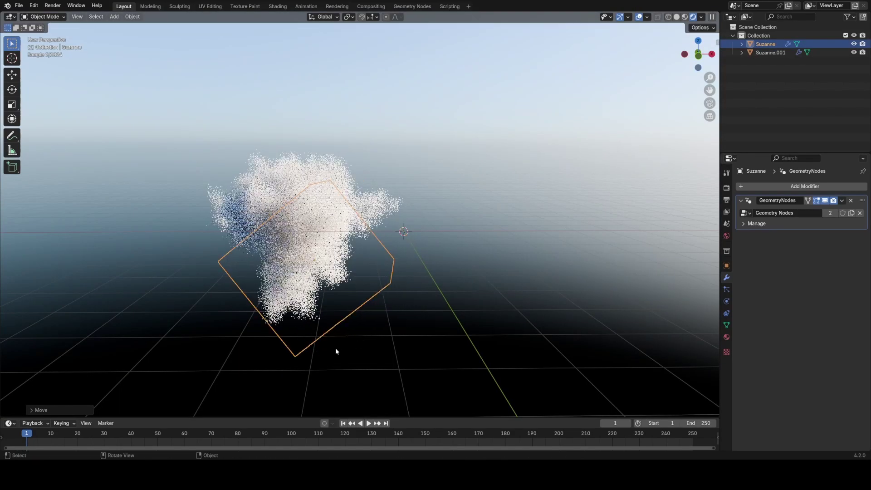
{"action": "key", "text": "r"}
{"action": "key", "text": "z"}
{"action": "left_click", "coordinate": [408, 312]}
Add a UV sphere and give it a Geometry Nodes modifier using the existing cloud node group.
{"action": "middle_click_drag", "start_coordinate": [408, 312], "coordinate": [417, 245]}
{"action": "left_click", "coordinate": [448, 254]}
{"action": "key", "text": "shift+a"}
{"action": "mouse_move", "coordinate": [410, 225]}
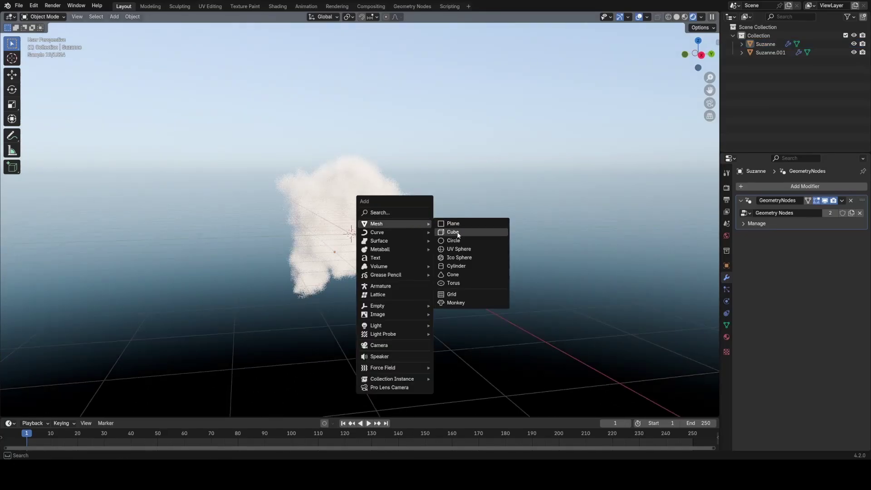
{"action": "left_click", "coordinate": [471, 250]}
{"action": "left_click", "coordinate": [775, 187]}
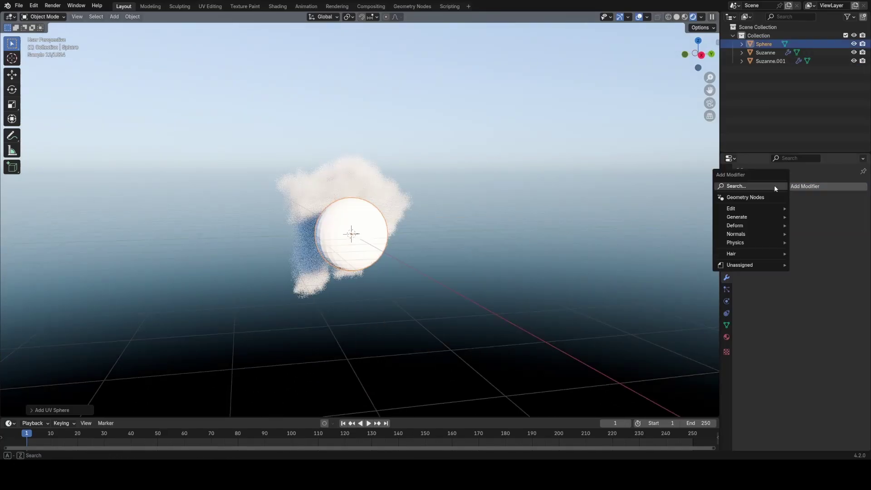
{"action": "left_click", "coordinate": [748, 198]}
{"action": "left_click", "coordinate": [744, 213]}
{"action": "left_click", "coordinate": [771, 226]}
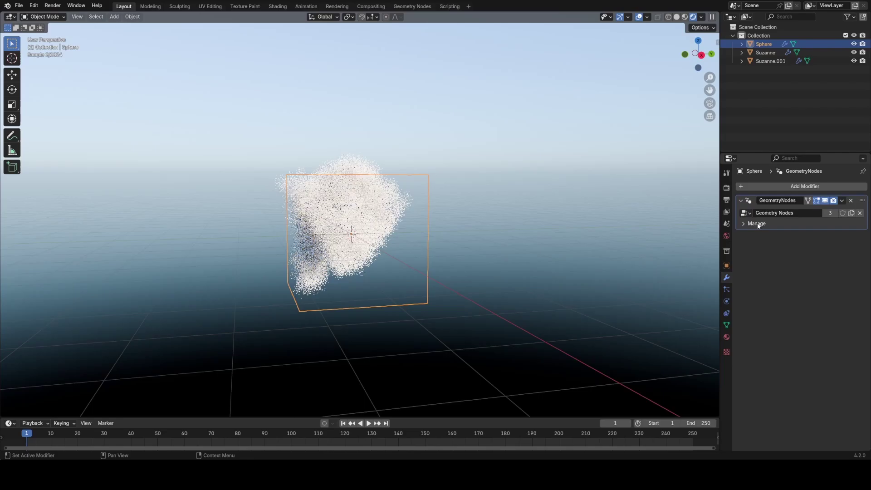
Apply the sphere's object transform and enlarge its mesh by a factor of about 1.3 in Edit Mode.
{"action": "middle_click_drag", "start_coordinate": [401, 240], "coordinate": [434, 247]}
{"action": "key", "text": "ctrl+a"}
{"action": "left_click", "coordinate": [446, 248]}
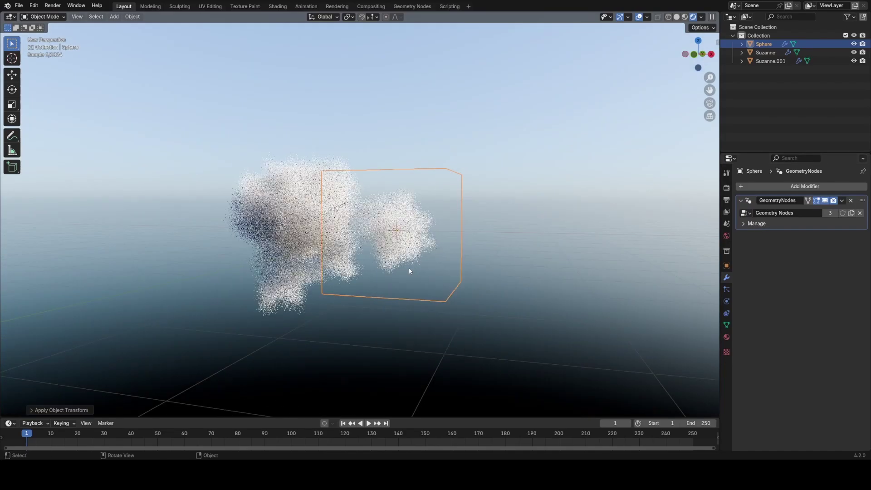
{"action": "key", "text": "Tab"}
{"action": "key", "text": "s"}
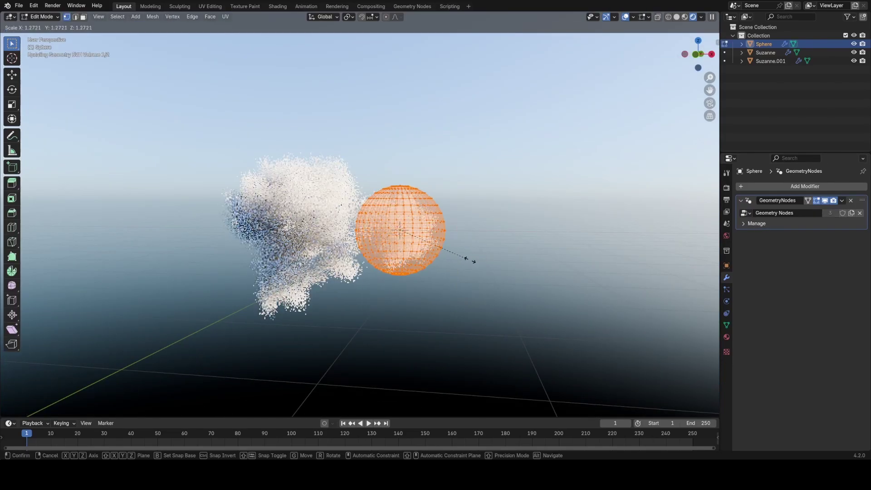
{"action": "left_click", "coordinate": [475, 260]}
{"action": "key", "text": "Tab"}
Move the sphere horizontally by about 2.1 m, with Z locked, so that its cloud merges with the Suzanne clouds.
{"action": "middle_click_drag", "start_coordinate": [474, 259], "coordinate": [407, 305]}
{"action": "key", "text": "g"}
{"action": "key", "text": "shift+z"}
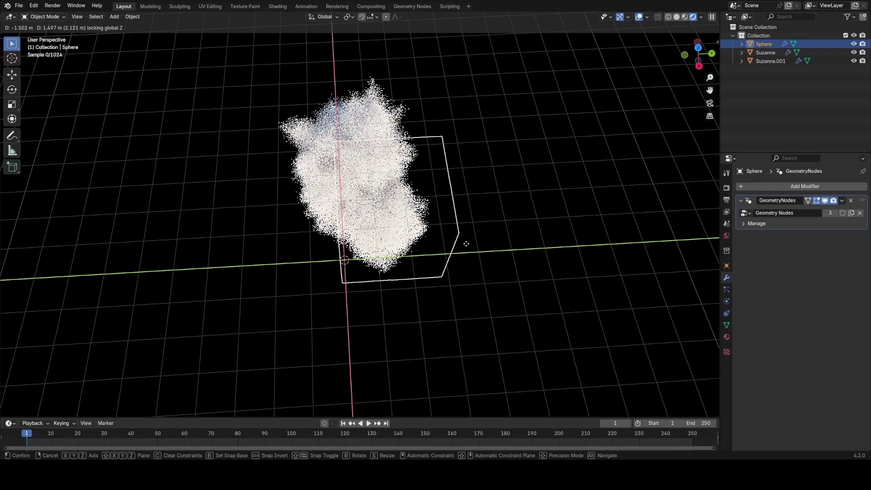
{"action": "left_click", "coordinate": [464, 244]}
Duplicate the sphere and move the copy to another spot on the merged cloud.
{"action": "middle_click_drag", "start_coordinate": [454, 274], "coordinate": [477, 227]}
{"action": "key", "text": "shift+d"}
{"action": "key", "text": "g"}
{"action": "left_click", "coordinate": [479, 189]}
{"action": "middle_click_drag", "start_coordinate": [479, 193], "coordinate": [399, 189]}
{"action": "key", "text": "g"}
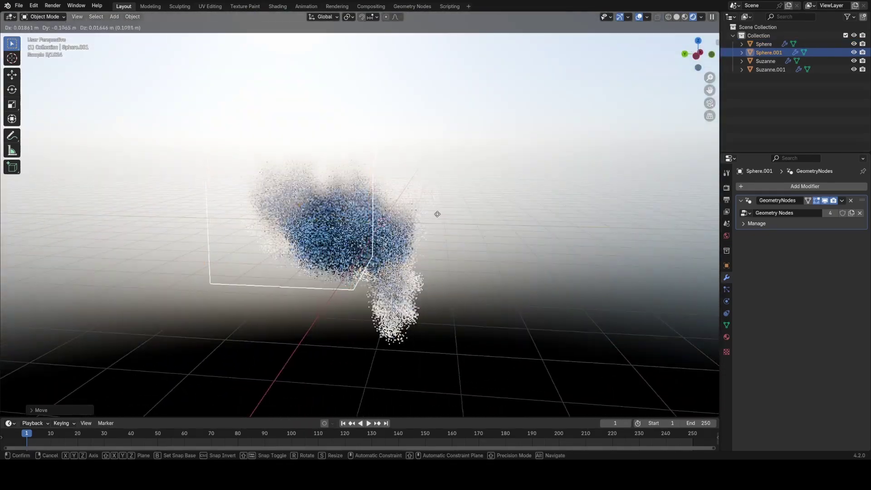
{"action": "left_click", "coordinate": [447, 219]}
{"action": "middle_click_drag", "start_coordinate": [441, 238], "coordinate": [391, 227]}
Duplicate Suzanne.001 and rotate the copy to add an irregular lump to the cloud cluster.
{"action": "left_click", "coordinate": [391, 282]}
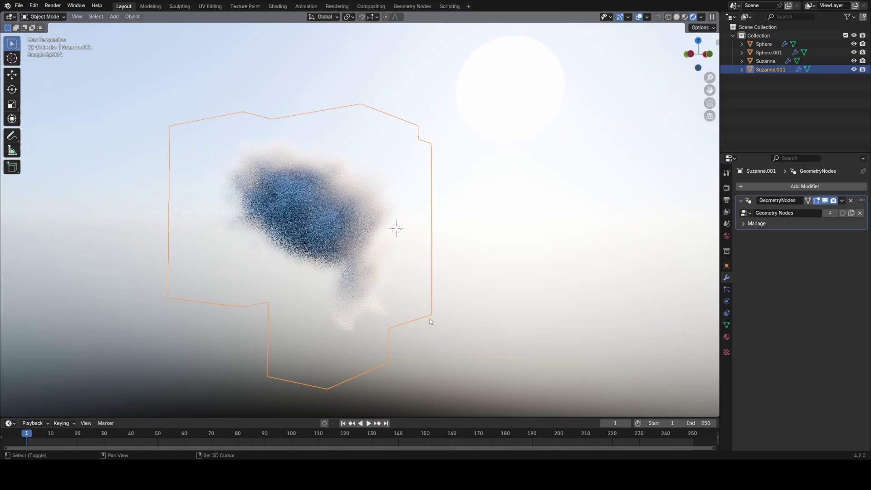
{"action": "key", "text": "shift+d"}
{"action": "left_click", "coordinate": [407, 299]}
{"action": "key", "text": "r"}
{"action": "left_click", "coordinate": [275, 277]}
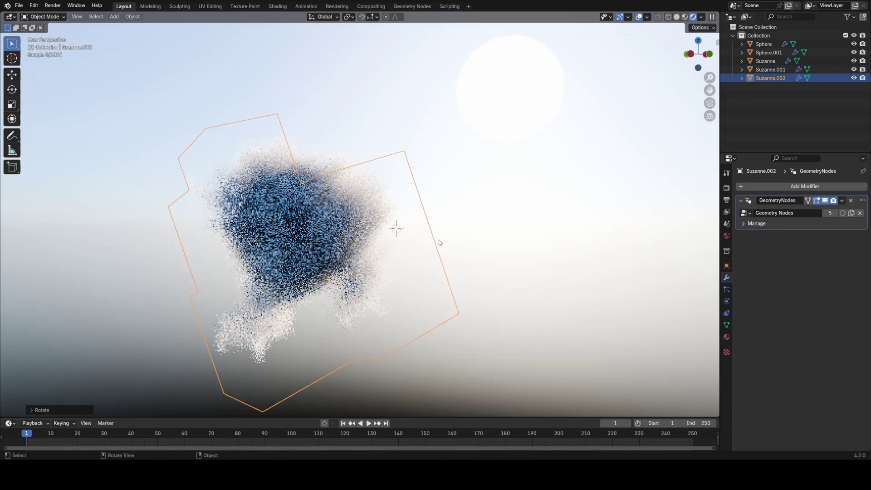
{"action": "mouse_move", "coordinate": [439, 239]}
{"action": "middle_mouse_down"}
{"action": "mouse_move", "coordinate": [421, 236]}
{"action": "mouse_move", "coordinate": [429, 239]}
{"action": "middle_mouse_up"}
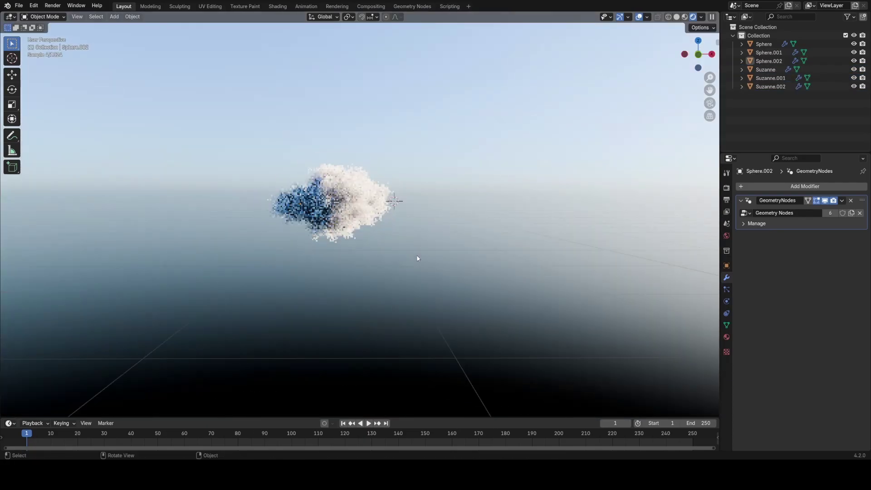
Select all the cloud objects, and rename their collection as CloudA before collapsing it.
{"action": "middle_click_drag", "start_coordinate": [433, 265], "coordinate": [407, 267]}
{"action": "key", "text": "a"}
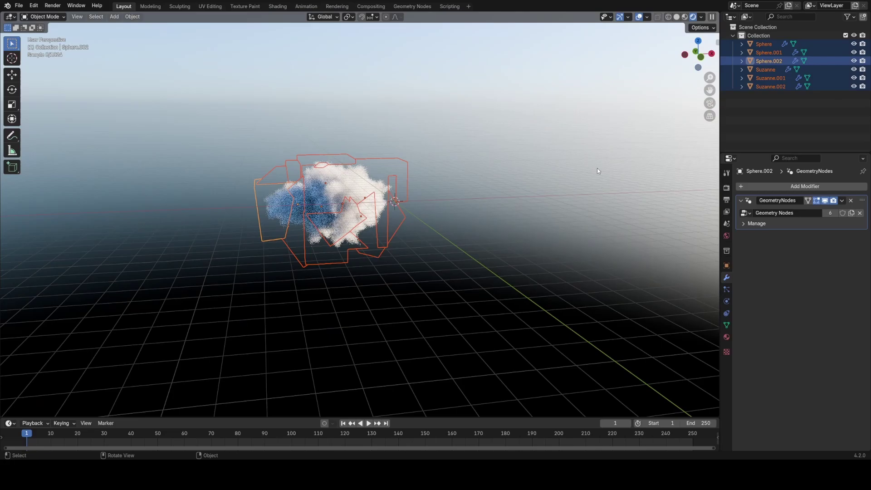
{"action": "mouse_move", "coordinate": [401, 220]}
{"action": "middle_mouse_down"}
{"action": "mouse_move", "coordinate": [396, 180]}
{"action": "mouse_move", "coordinate": [390, 221]}
{"action": "middle_mouse_up"}
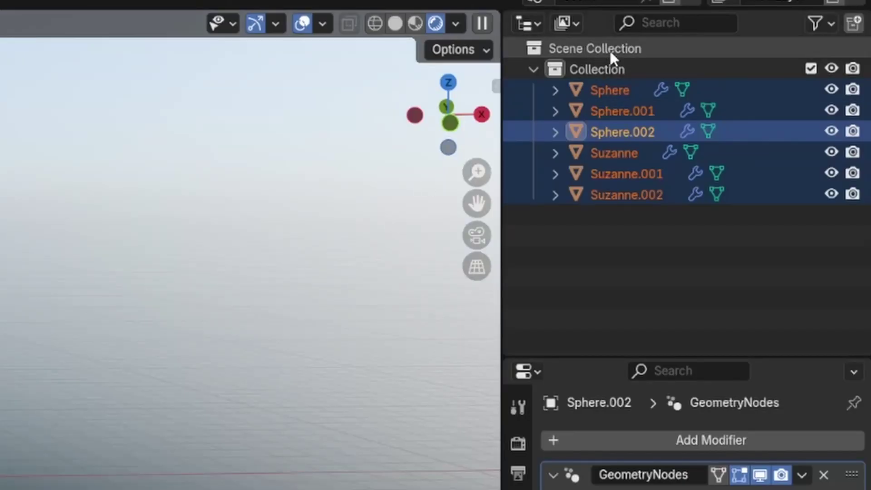
{"action": "left_click", "coordinate": [765, 36]}
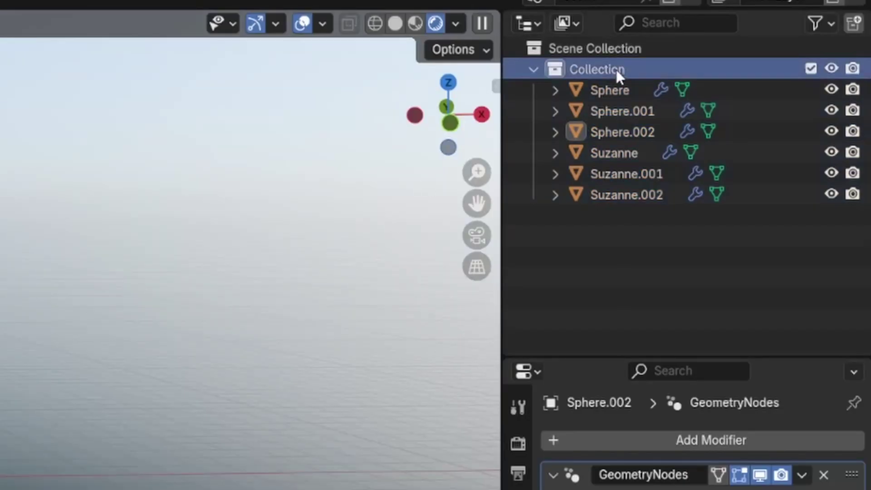
{"action": "double_click", "coordinate": [616, 69]}
{"action": "type", "text": "C"}
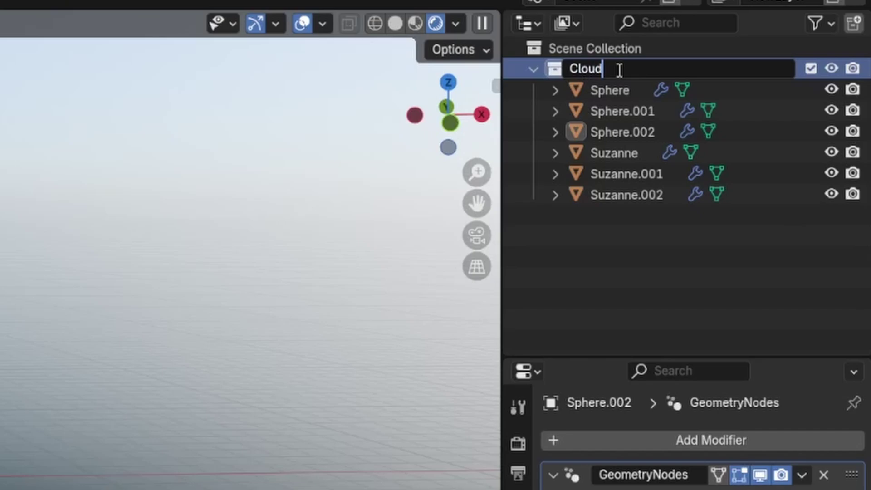
{"action": "type", "text": "loud"}
{"action": "key", "text": "Return"}
{"action": "double_click", "coordinate": [619, 70]}
{"action": "left_click", "coordinate": [620, 70]}
{"action": "type", "text": "A"}
{"action": "key", "text": "Return"}
{"action": "left_click", "coordinate": [533, 69]}
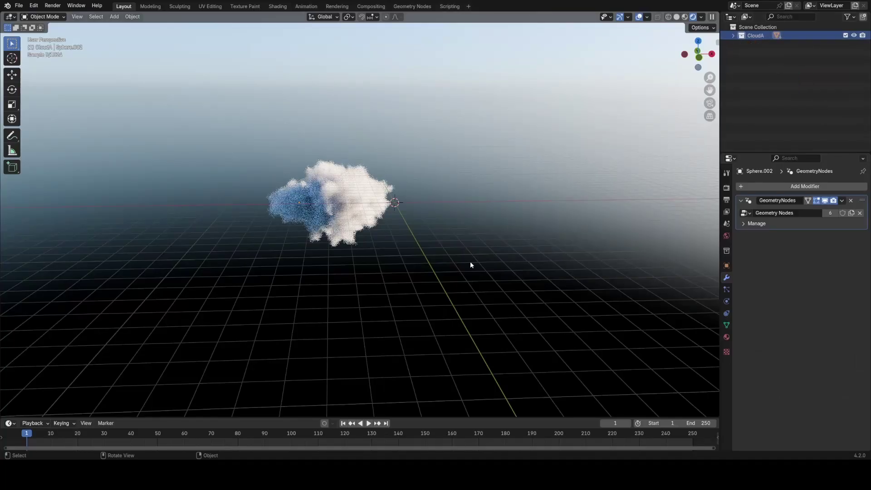
Exclude the CloudA collection from the view layer and save the file.
{"action": "left_click", "coordinate": [844, 36]}
{"action": "key", "text": "ctrl+s"}
{"action": "middle_click_drag", "start_coordinate": [635, 155], "coordinate": [553, 177]}
Add a collection instance of CloudA and move it to about X 8.5 m, Y 1 m, Z 4.2 m.
{"action": "key", "text": "shift+a"}
{"action": "mouse_move", "coordinate": [551, 329]}
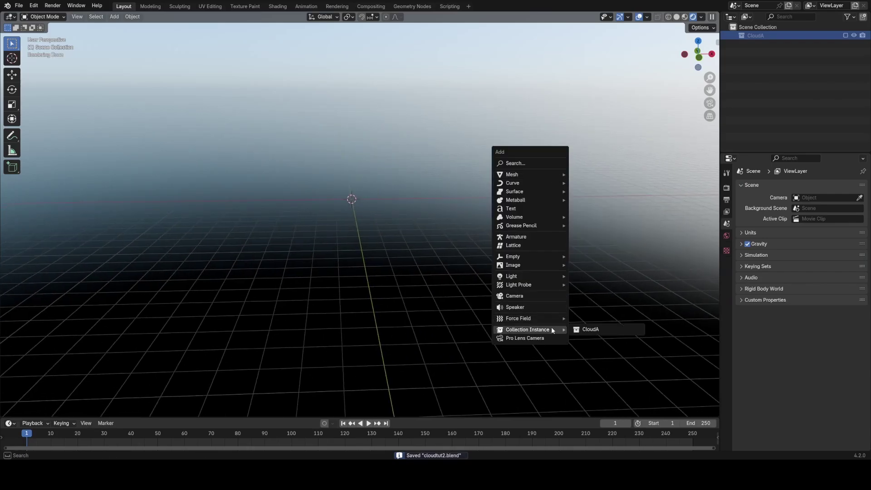
{"action": "left_click", "coordinate": [585, 330]}
{"action": "middle_click_drag", "start_coordinate": [388, 216], "coordinate": [328, 210]}
{"action": "key", "text": "g"}
{"action": "left_click", "coordinate": [464, 156]}
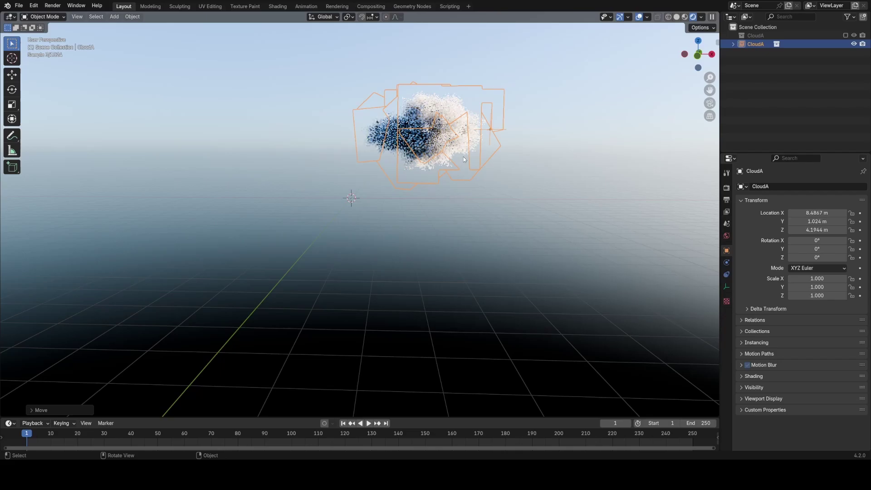
Duplicate the CloudA instance to about X -4.9 m, Z 2 m and rotate the copy about 51° around Z.
{"action": "key", "text": "shift+d"}
{"action": "left_click", "coordinate": [309, 244]}
{"action": "key", "text": "r"}
{"action": "key", "text": "z"}
{"action": "left_click", "coordinate": [428, 211]}
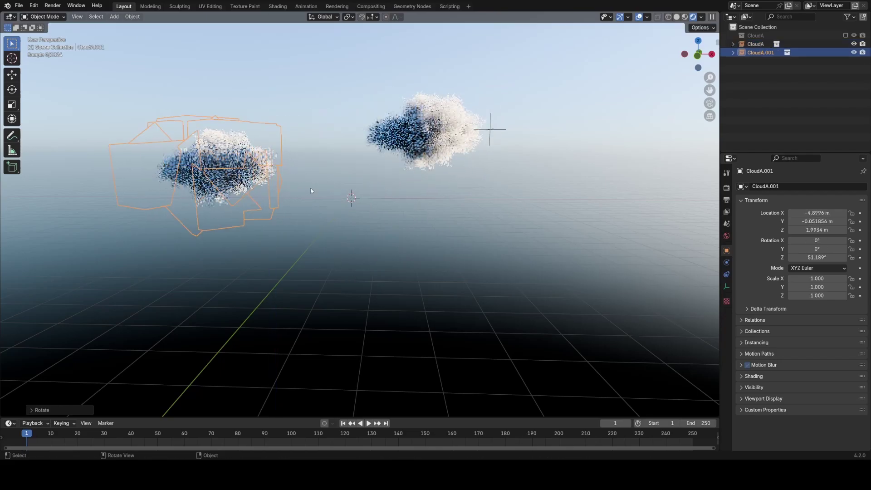
Duplicate CloudA.001 to about X 11.7 m, Z -1.7 m, turn the copy to about -17° around Z, and save the file.
{"action": "key", "text": "shift+d"}
{"action": "left_click", "coordinate": [584, 250]}
{"action": "key", "text": "r"}
{"action": "left_click", "coordinate": [513, 317]}
{"action": "left_click", "coordinate": [544, 297]}
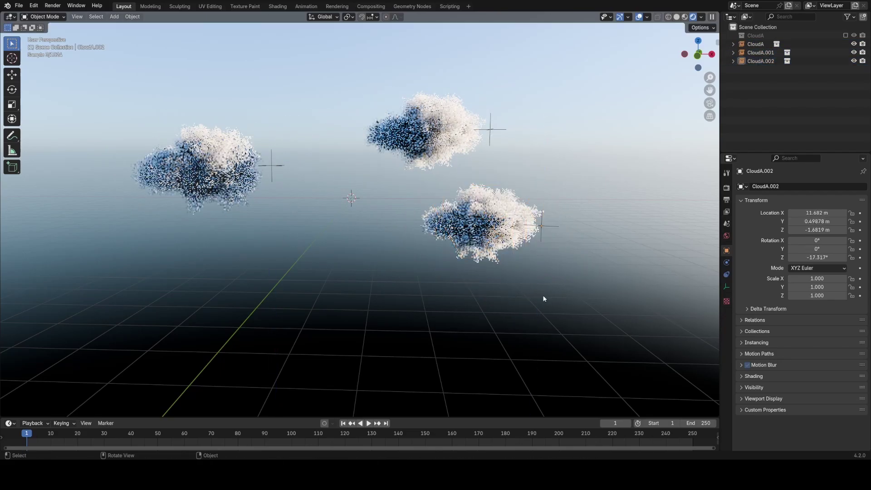
{"action": "key", "text": "ctrl+s"}
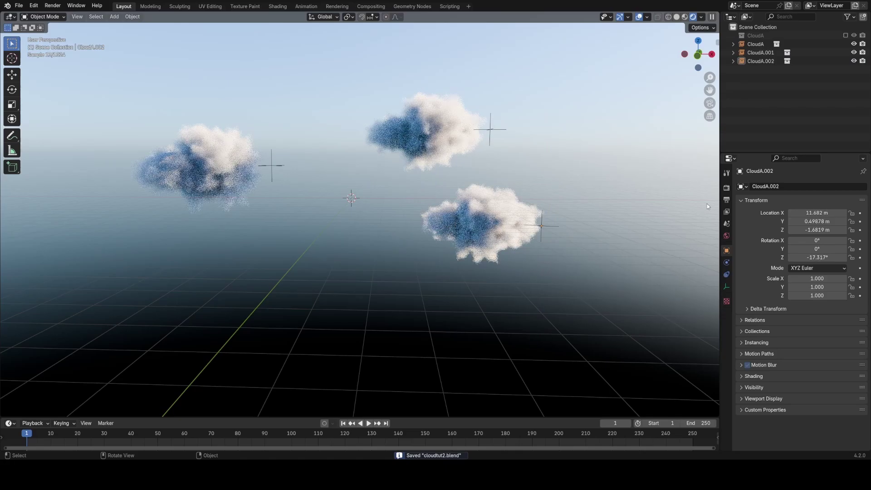
Set the Cycles volume light bounces to 1 in the render's Light Paths settings.
{"action": "left_click", "coordinate": [725, 188]}
{"action": "scroll", "coordinate": [796, 291], "scroll_direction": "down", "scroll_amount": 3}
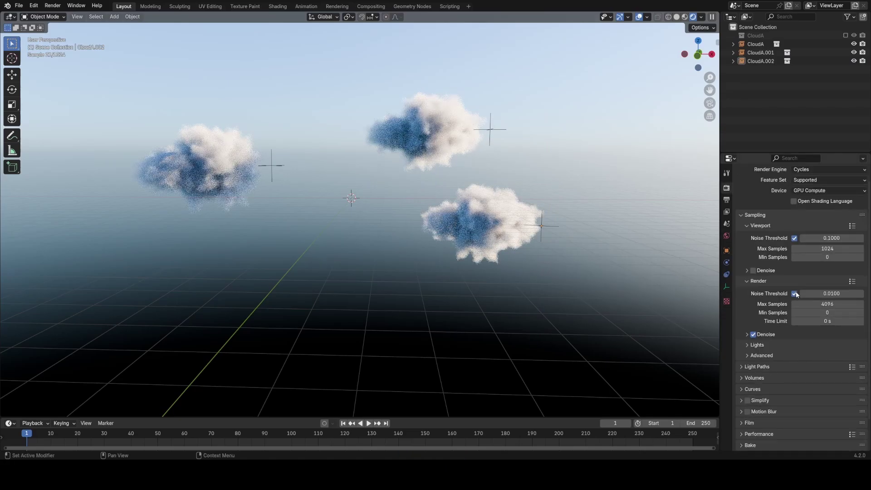
{"action": "left_click", "coordinate": [752, 333]}
{"action": "scroll", "coordinate": [770, 337], "scroll_direction": "down", "scroll_amount": 4}
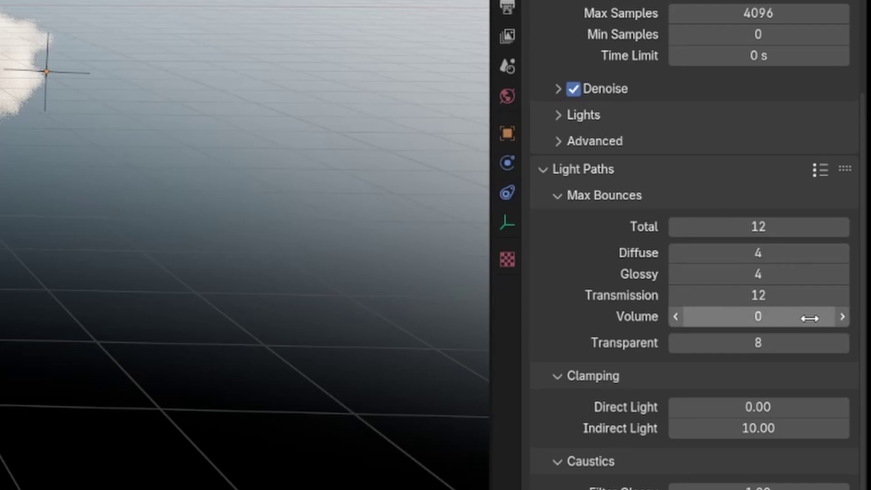
{"action": "left_click", "coordinate": [840, 317]}
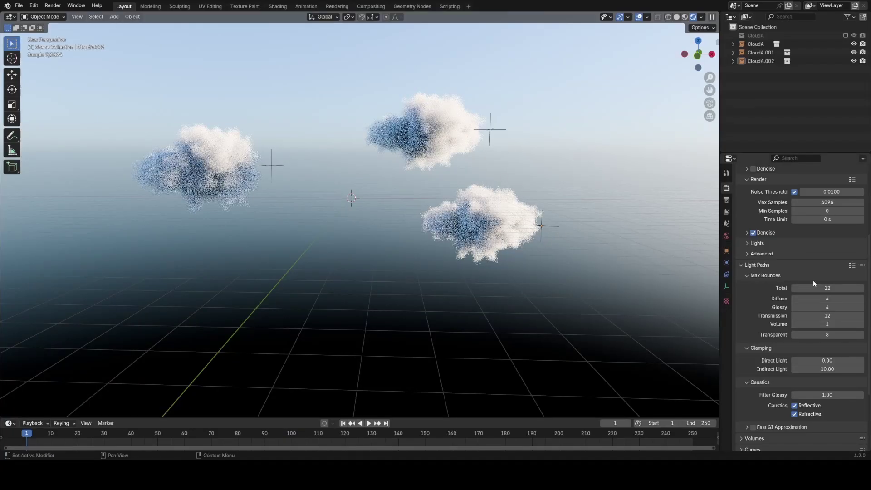
Set the render's volume Max Steps to 32.
{"action": "scroll", "coordinate": [834, 303], "scroll_direction": "down", "scroll_amount": 5}
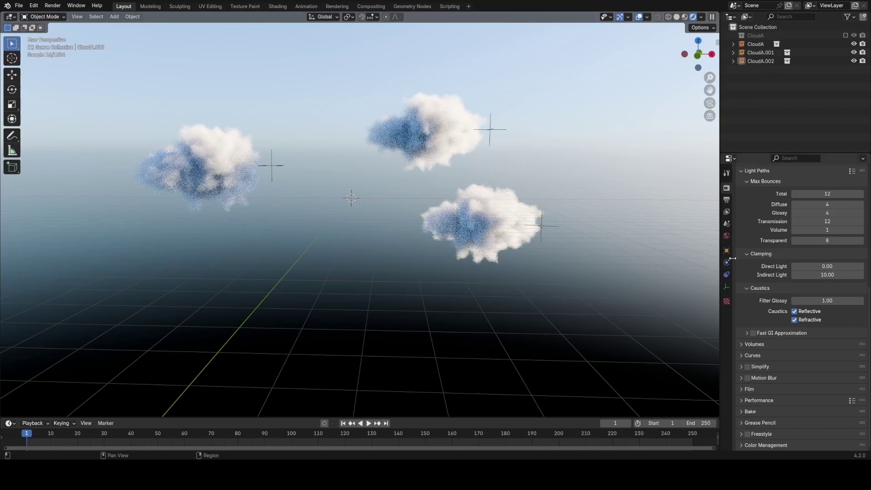
{"action": "left_click", "coordinate": [754, 344]}
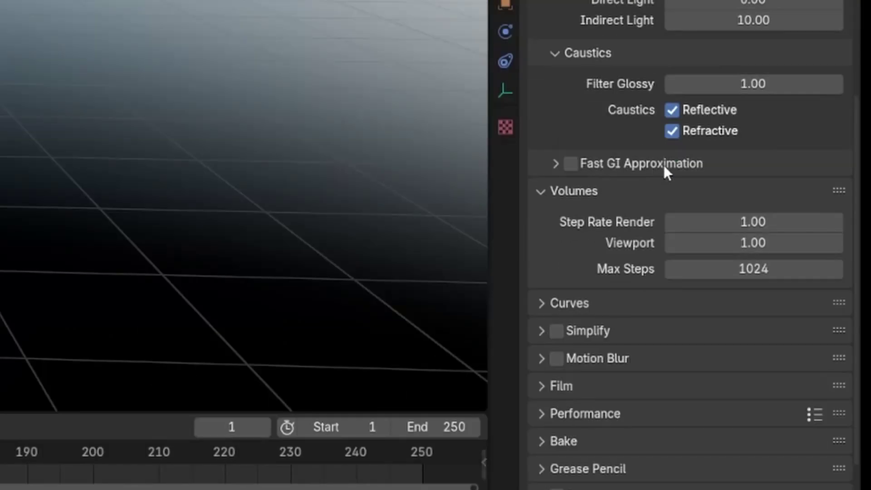
{"action": "scroll", "coordinate": [807, 326], "scroll_direction": "down", "scroll_amount": 1}
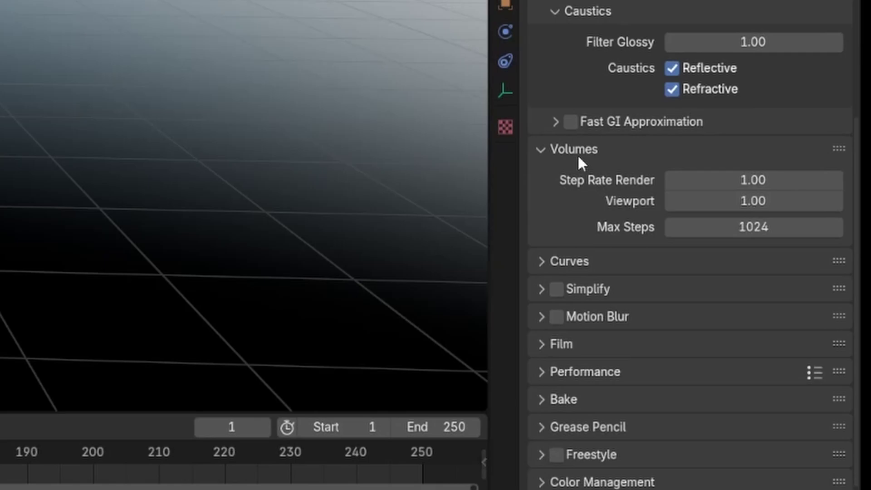
{"action": "left_click", "coordinate": [732, 226]}
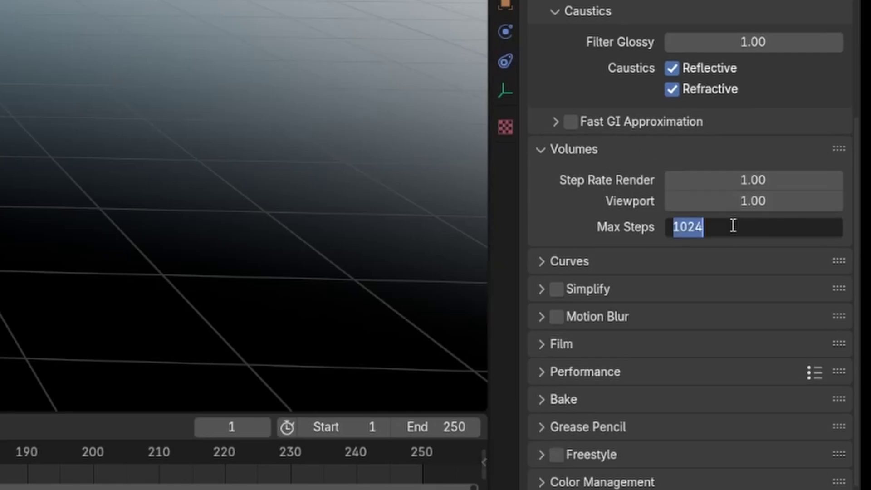
{"action": "type", "text": "32"}
{"action": "key", "text": "Return"}
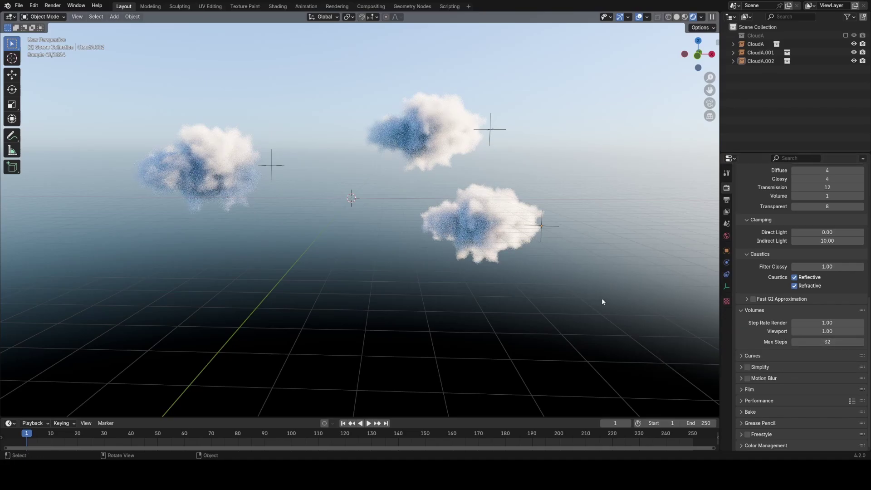
Raise the maximum volume bounces to 2 and view the three clouds from a new angle.
{"action": "scroll", "coordinate": [823, 322], "scroll_direction": "up", "scroll_amount": 4}
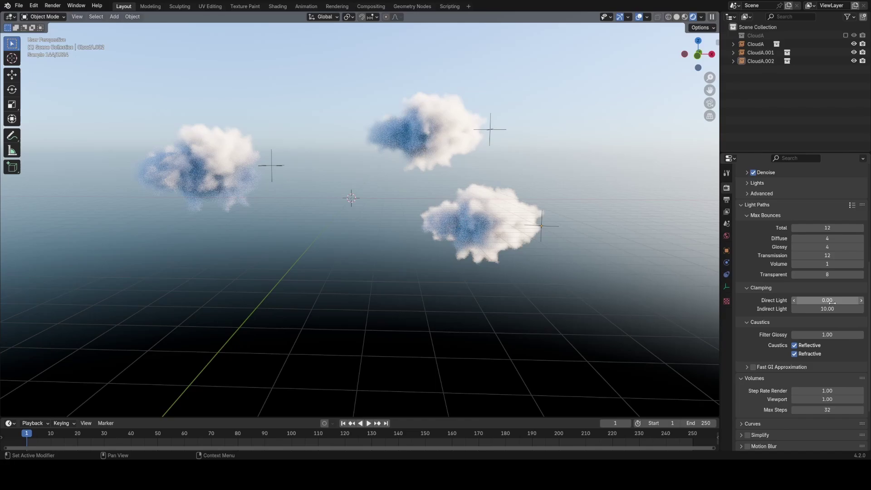
{"action": "left_click", "coordinate": [860, 263]}
{"action": "scroll", "coordinate": [854, 309], "scroll_direction": "down", "scroll_amount": 2}
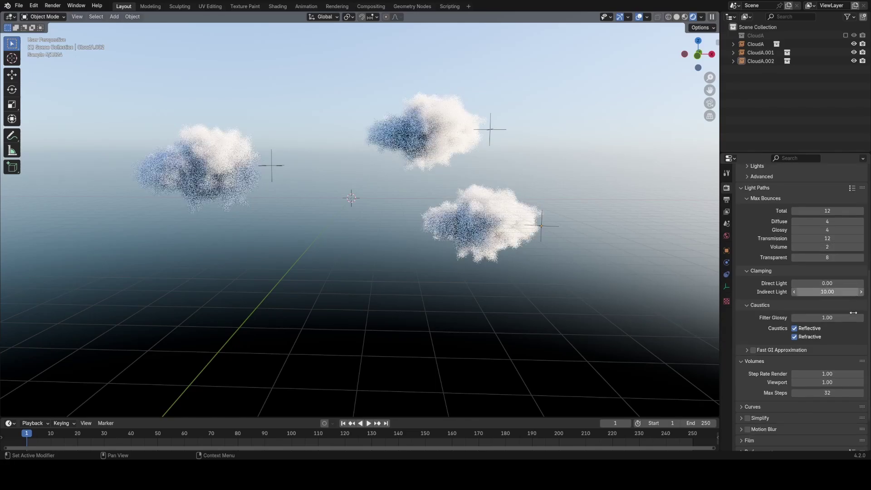
{"action": "middle_click_drag", "start_coordinate": [519, 269], "coordinate": [491, 272]}
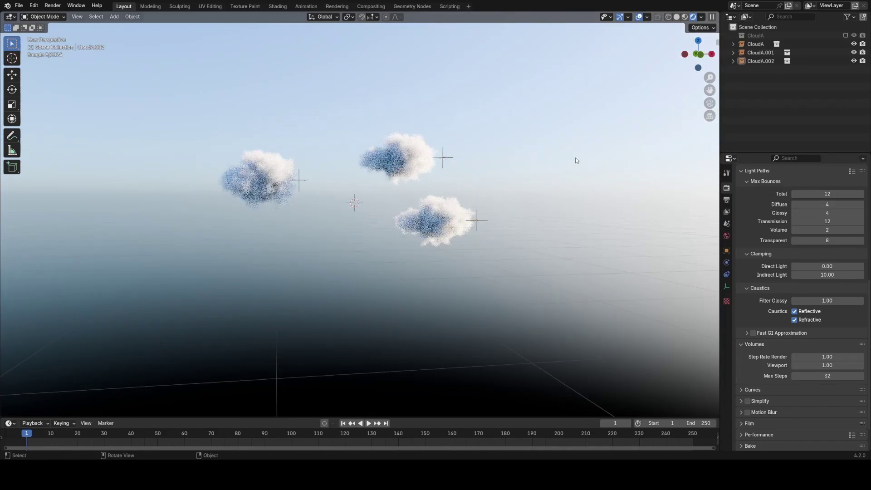